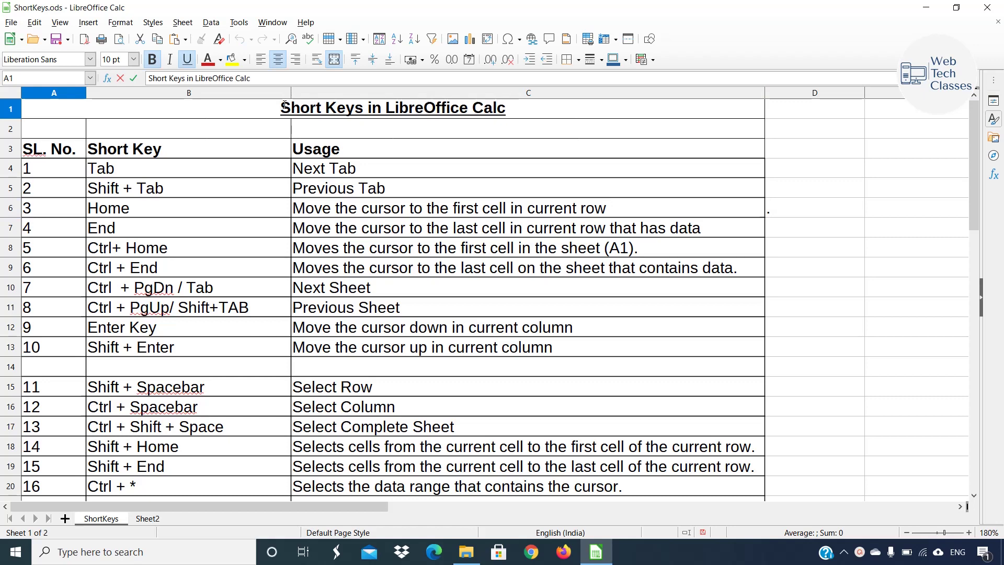
Examine the sheet's title and the first ten shortcut entries in A4:C13.
drag(283, 107, 364, 116)
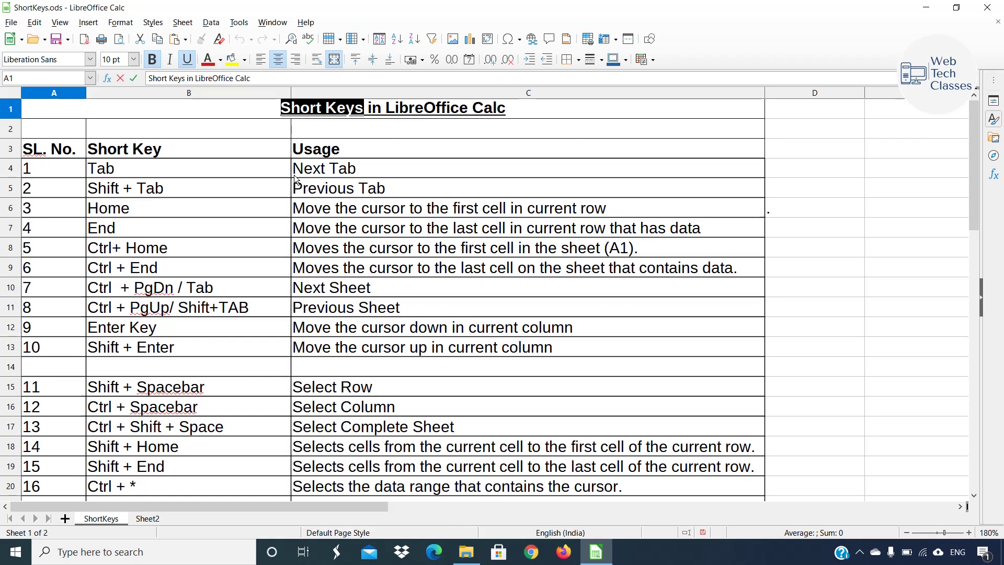
click(383, 190)
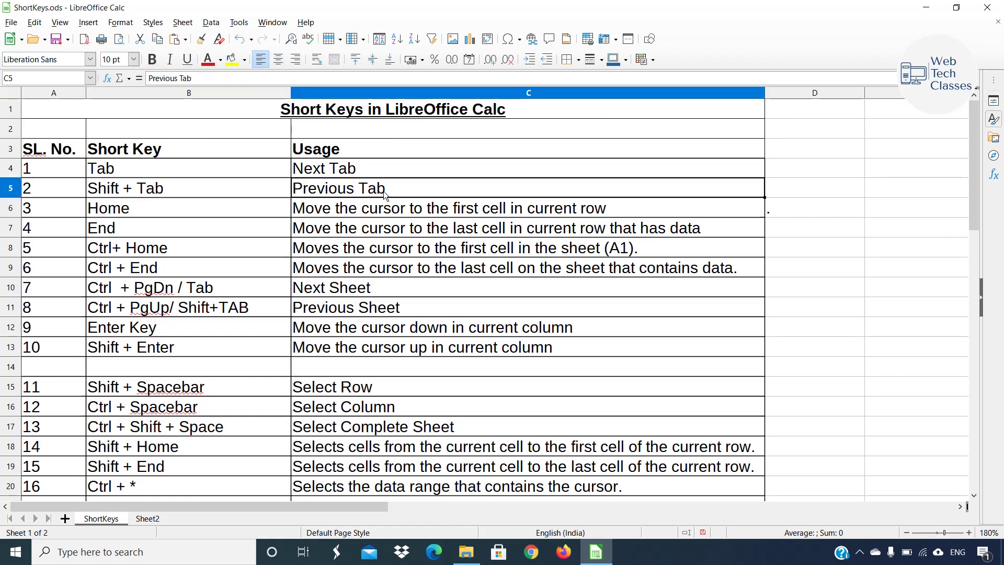
drag(48, 170, 422, 340)
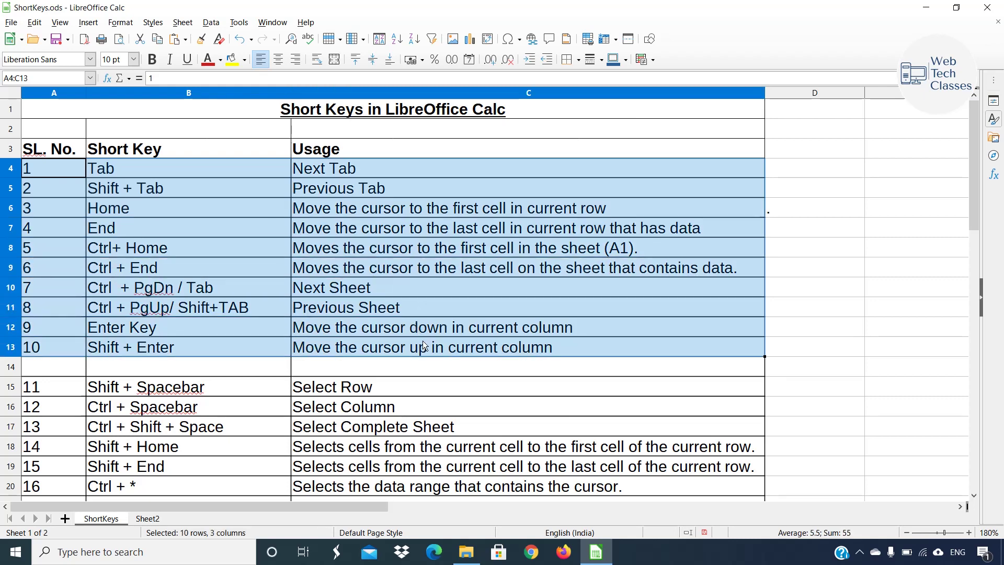
click(314, 267)
click(152, 164)
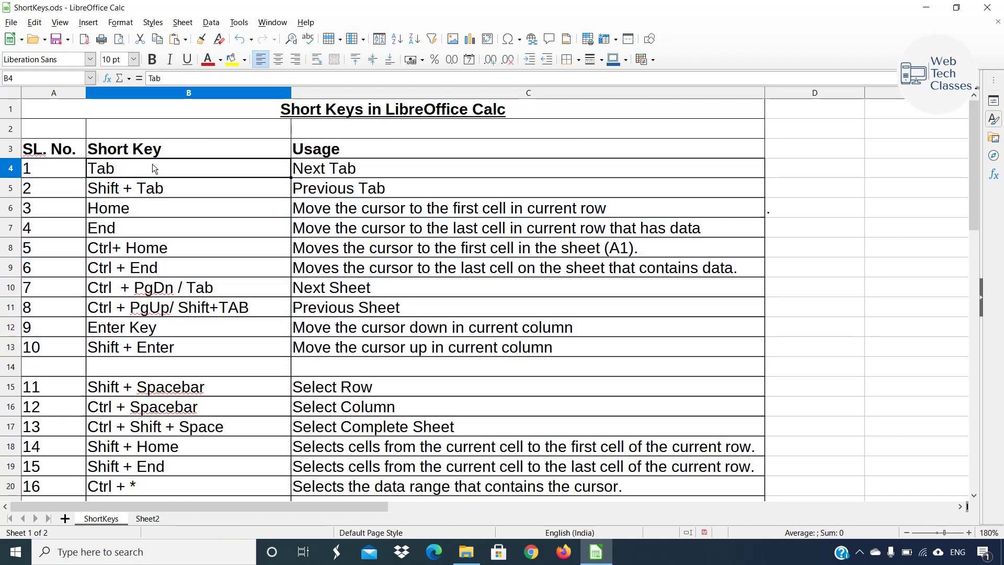
scroll(152, 164, up, 2)
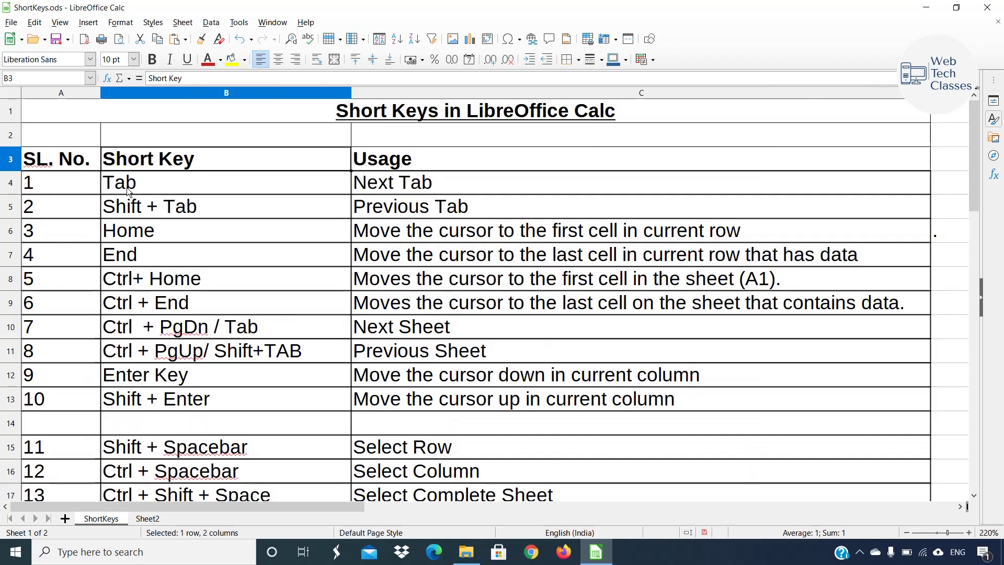
Colour the text of the Tab shortcut row A4:C4 red and select the two cell-navigation entries in B4:C5.
drag(54, 180, 375, 186)
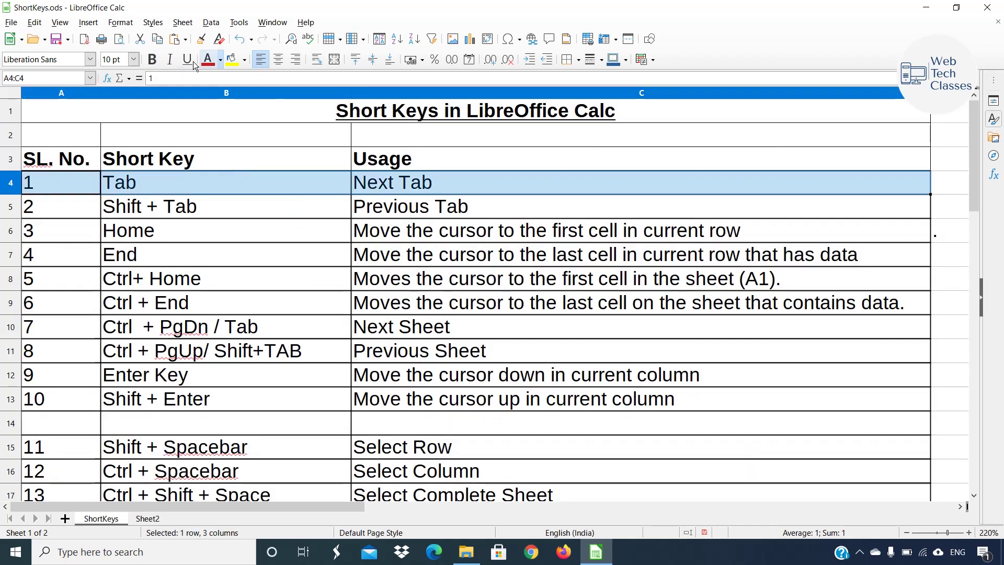
click(184, 185)
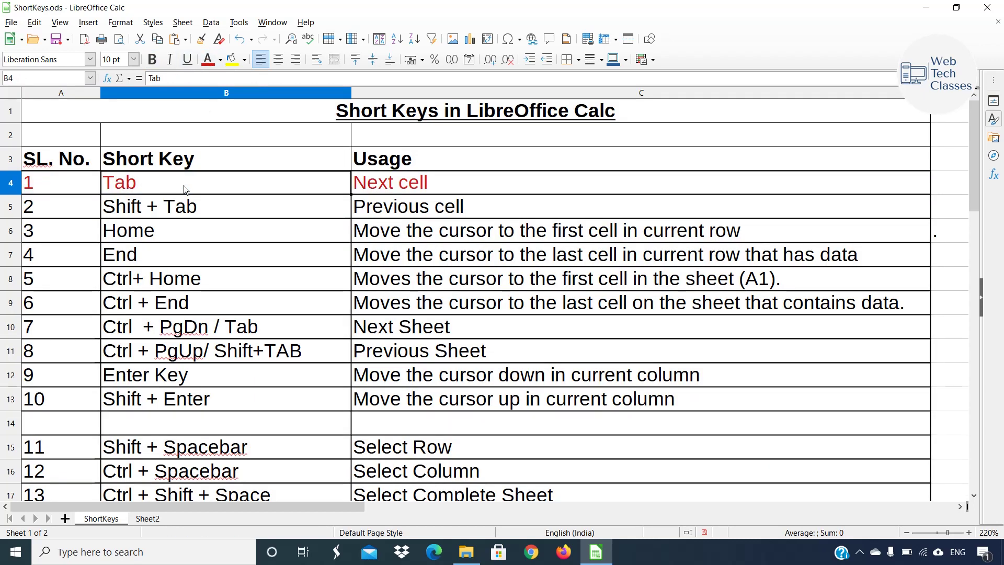
click(143, 207)
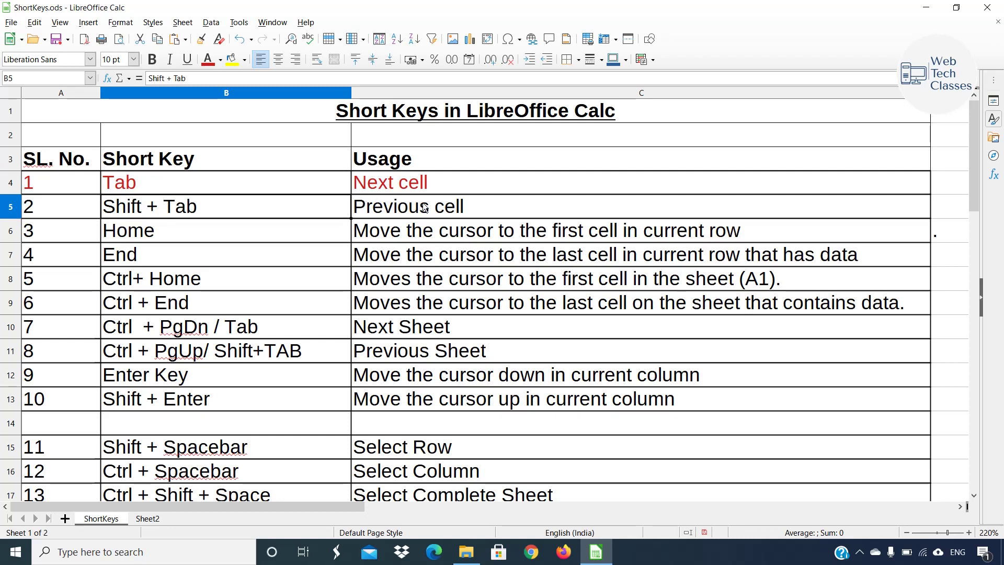
drag(249, 193, 412, 208)
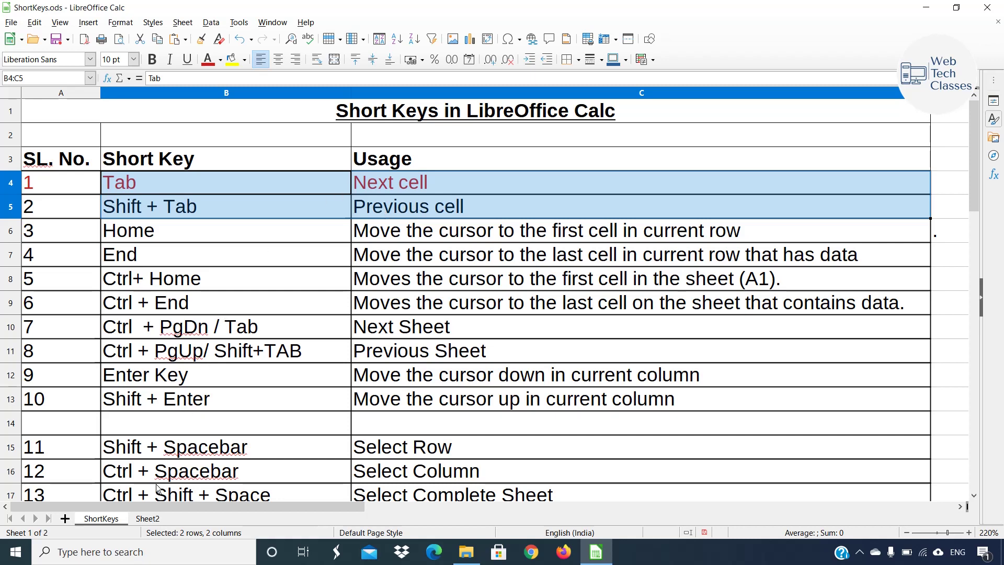
On Sheet2, advance the cell cursor one cell at a time along row 7 from B7 to H7.
click(147, 518)
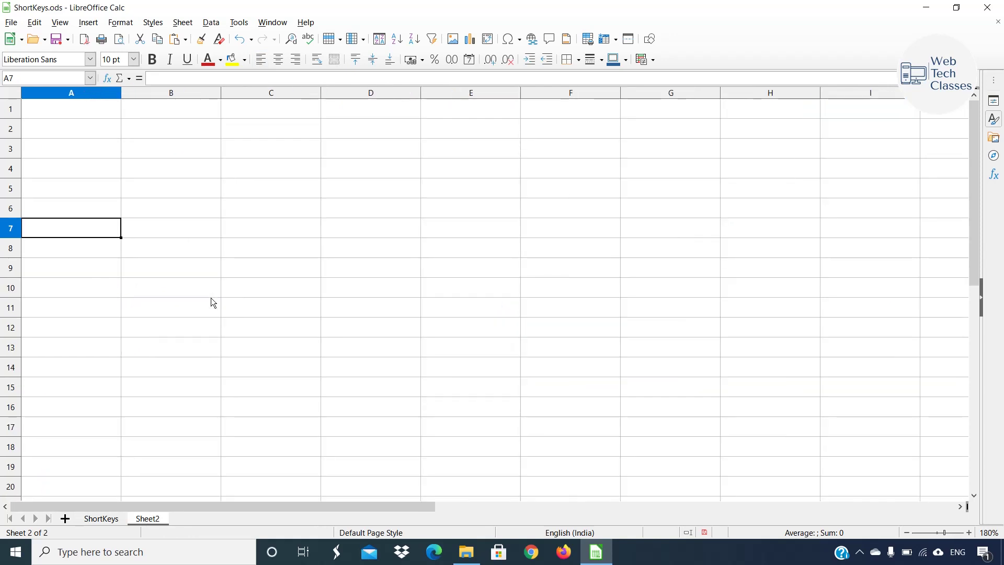
click(206, 225)
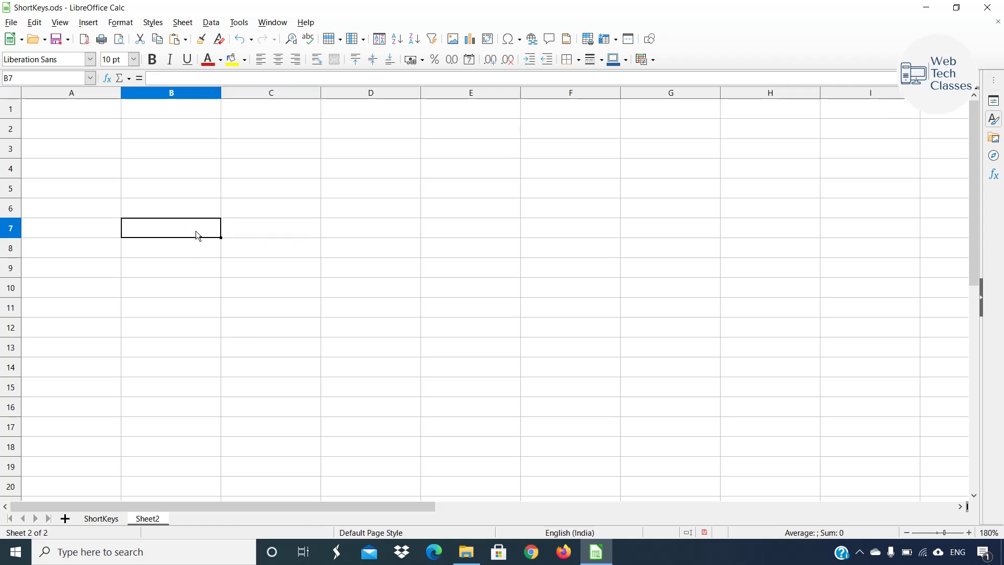
key(Right)
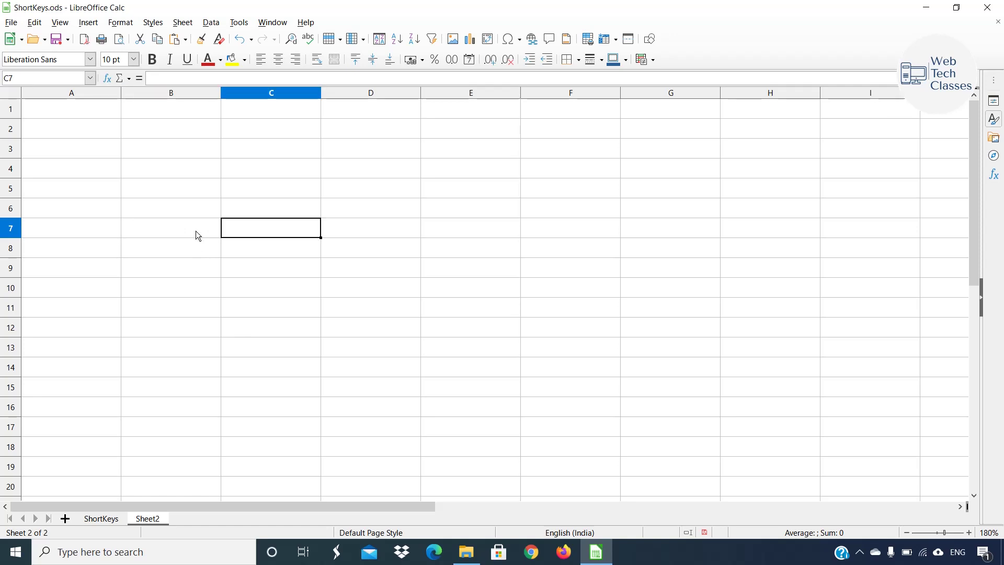
key(Right)
key(Right)
key(Right)
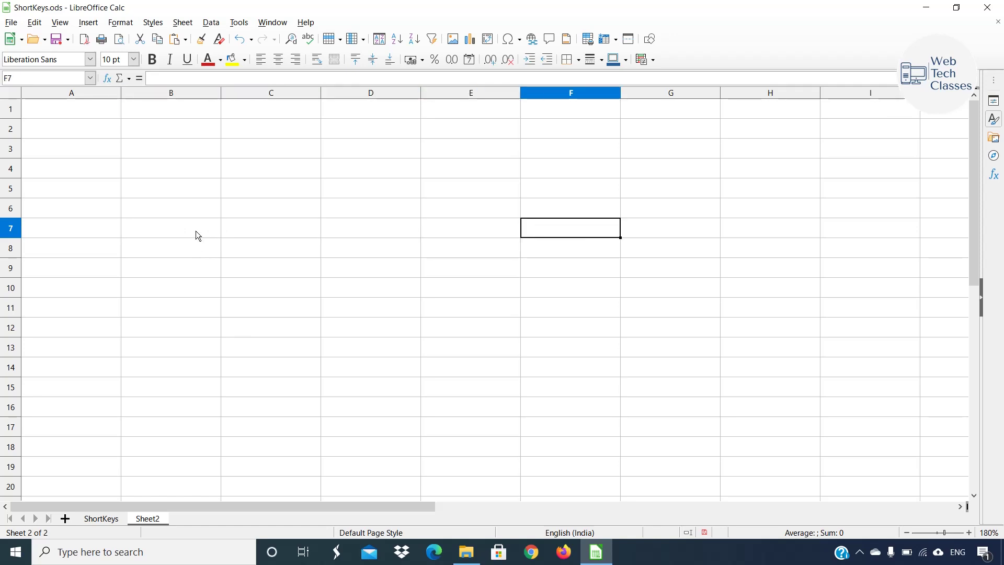
key(Right)
key(Right)
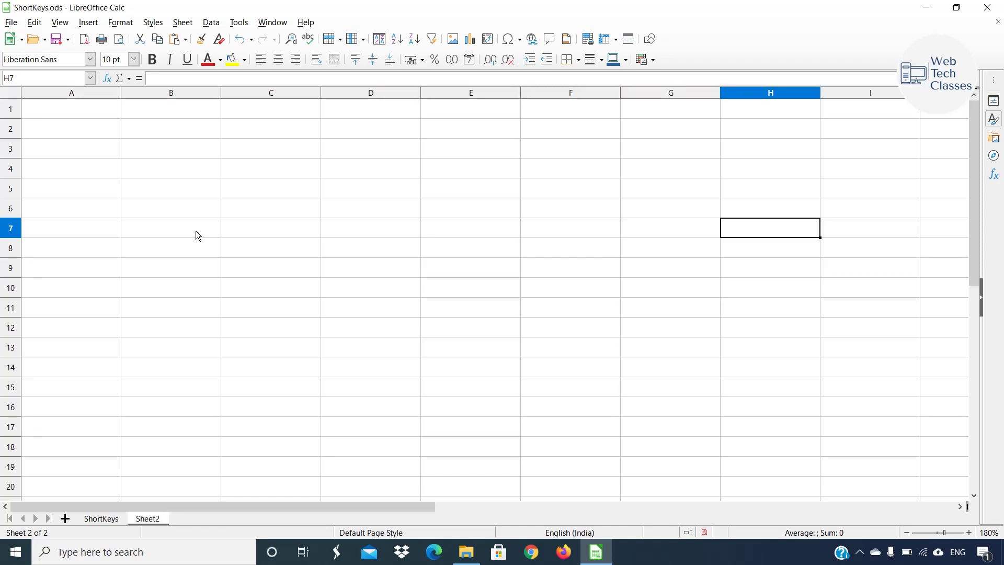
Move the cell cursor back one cell at a time along row 7 from H7 to B7.
key(Left)
key(Left)
key(Left)
key(Left)
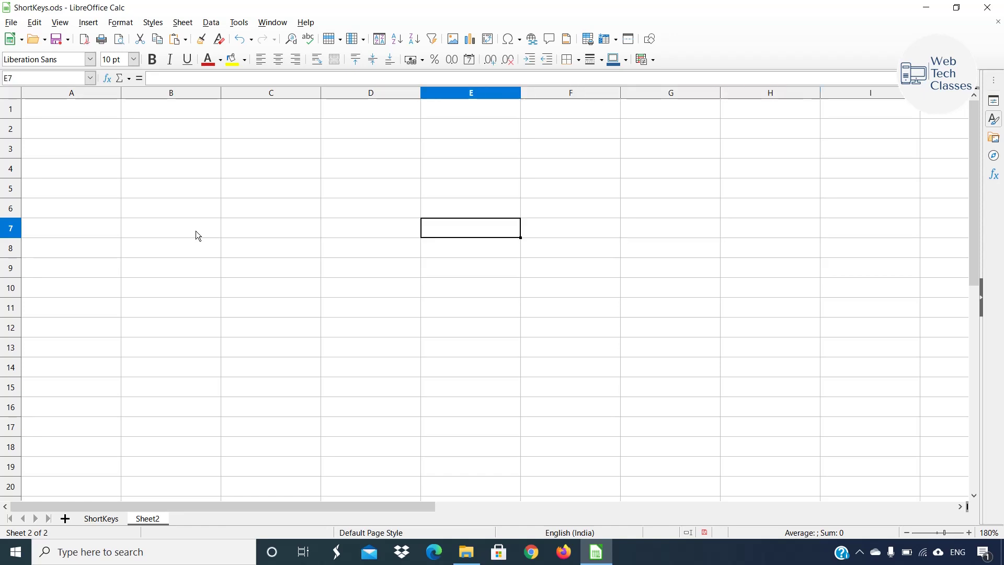
key(Left)
key(Left)
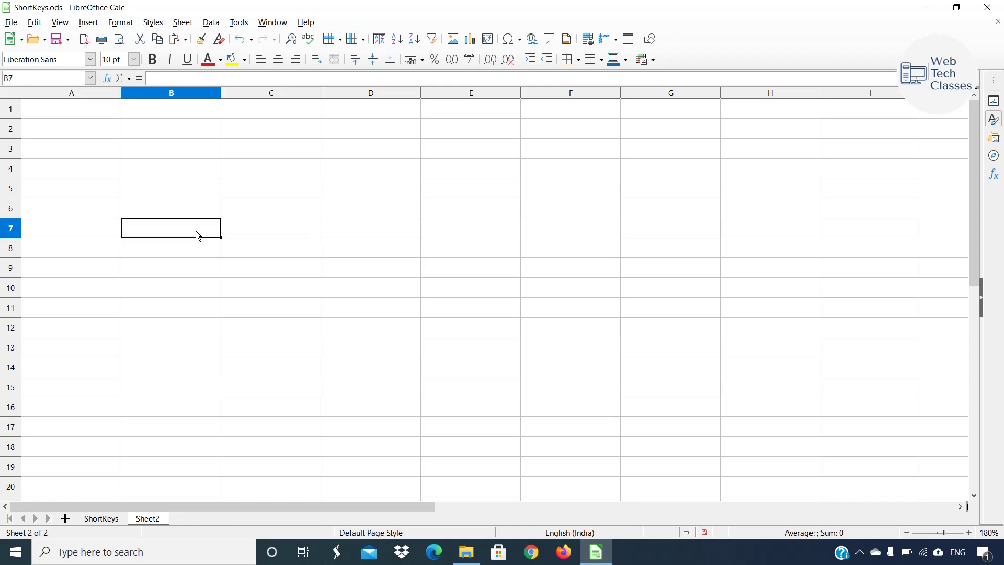
Step the cell cursor forward along row 7 from B7 to G7 and back to C7.
key(Right)
key(Right)
key(Right)
key(Right)
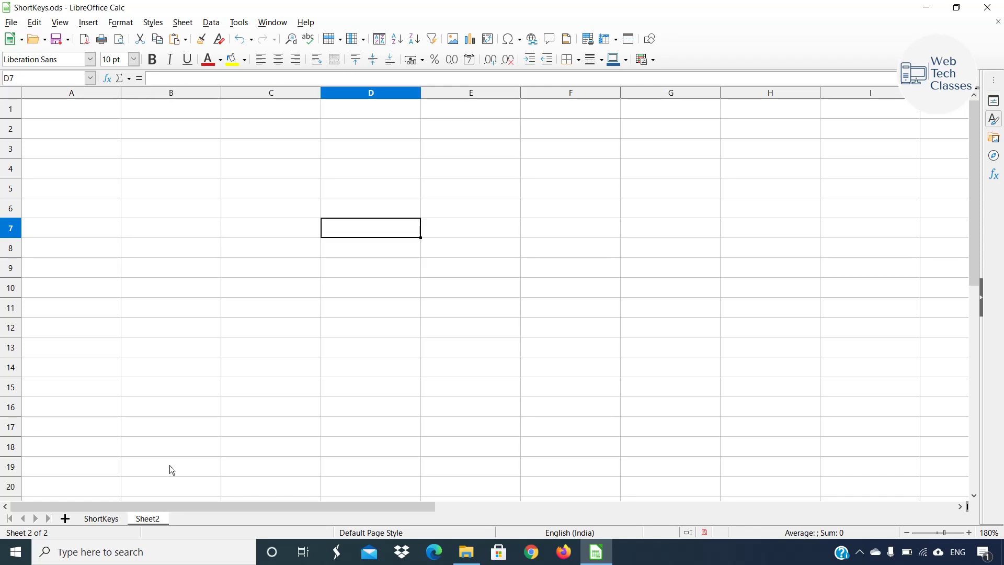
key(Right)
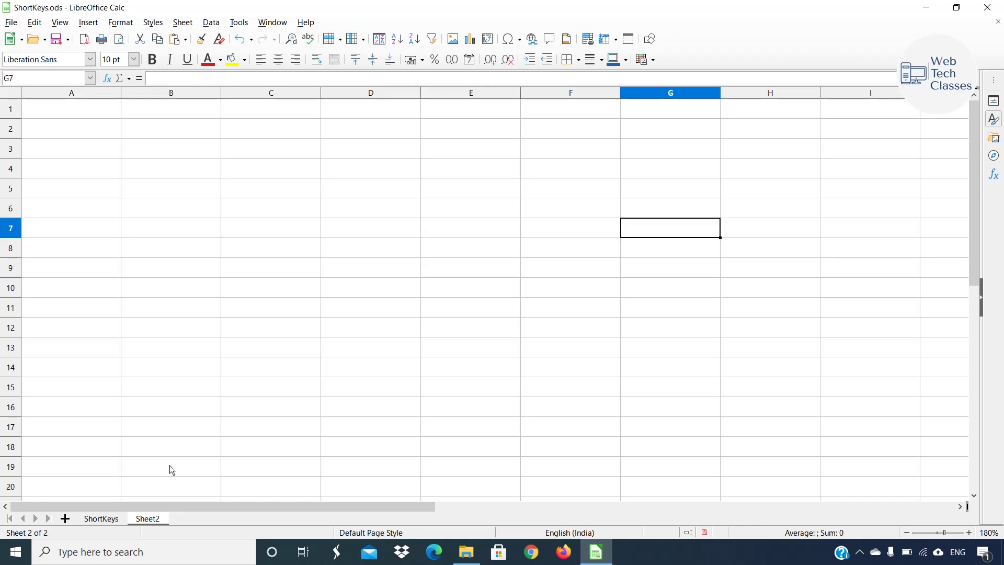
key(Left)
key(Left)
key(Left)
key(Left)
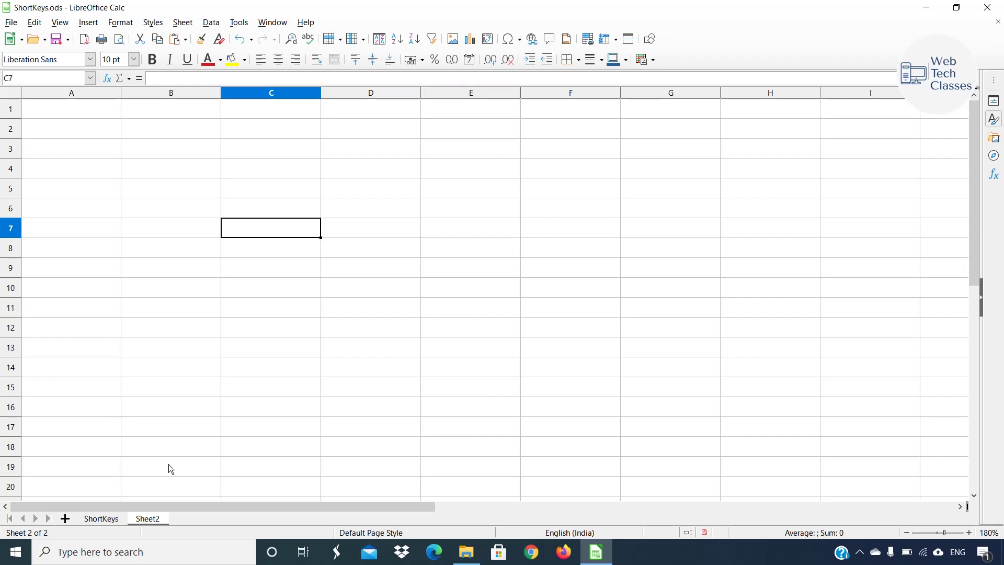
Return to the ShortKeys sheet and fill B4:C5 with yellow and B6:C7 with green.
key(ctrl+Page_Up)
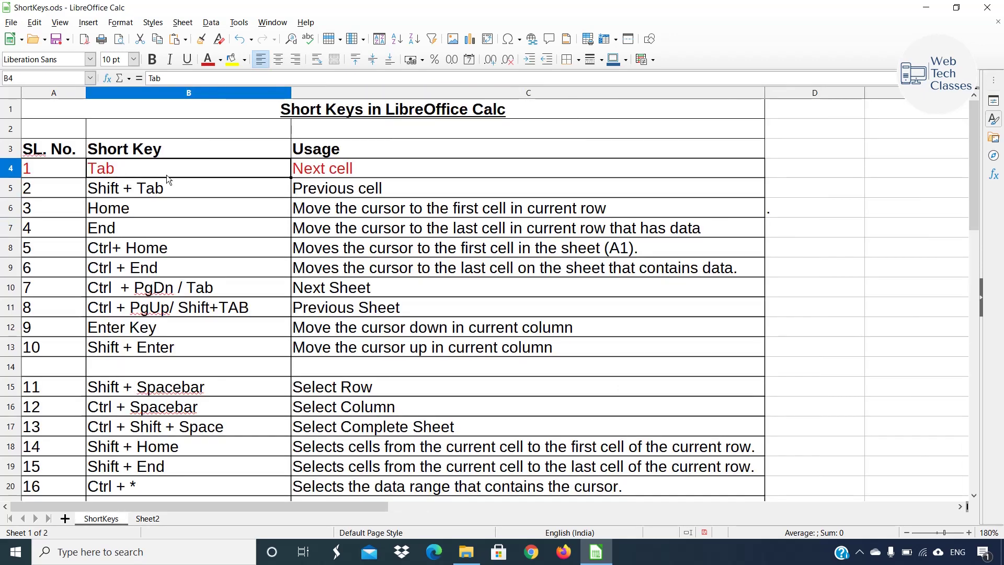
drag(167, 174, 333, 189)
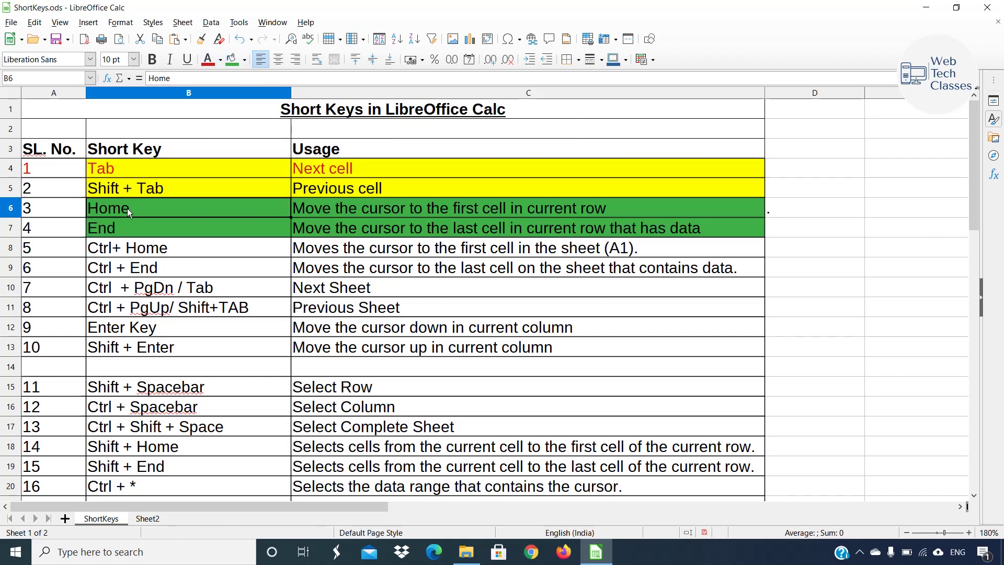
Review the Home and End shortcut entries and their usage descriptions in rows 6 and 7.
click(129, 224)
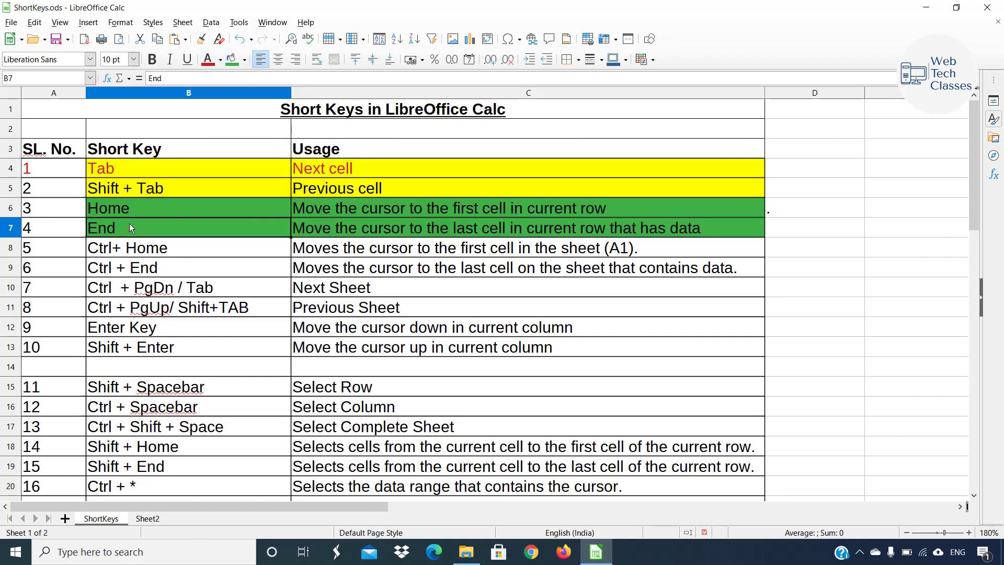
click(334, 208)
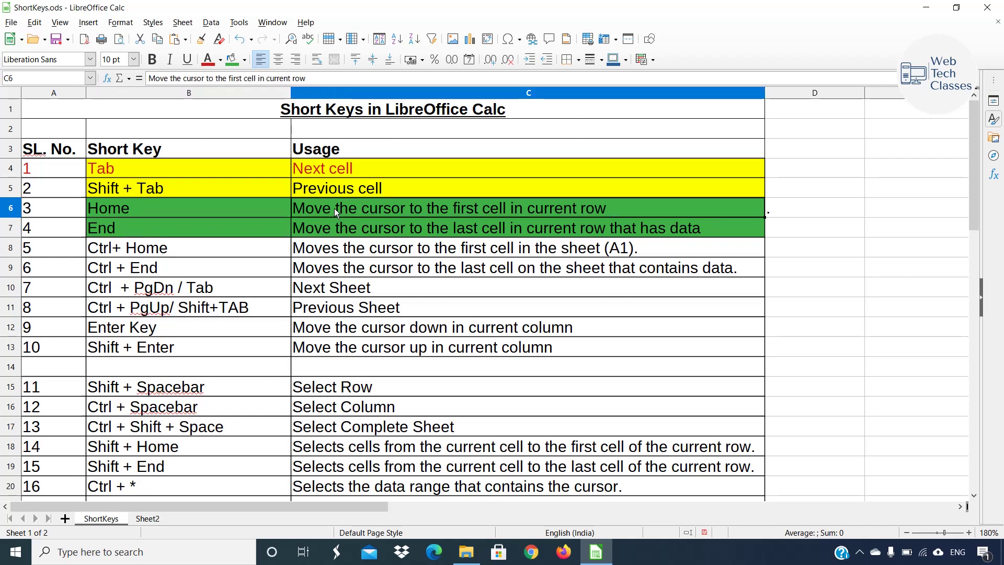
click(343, 224)
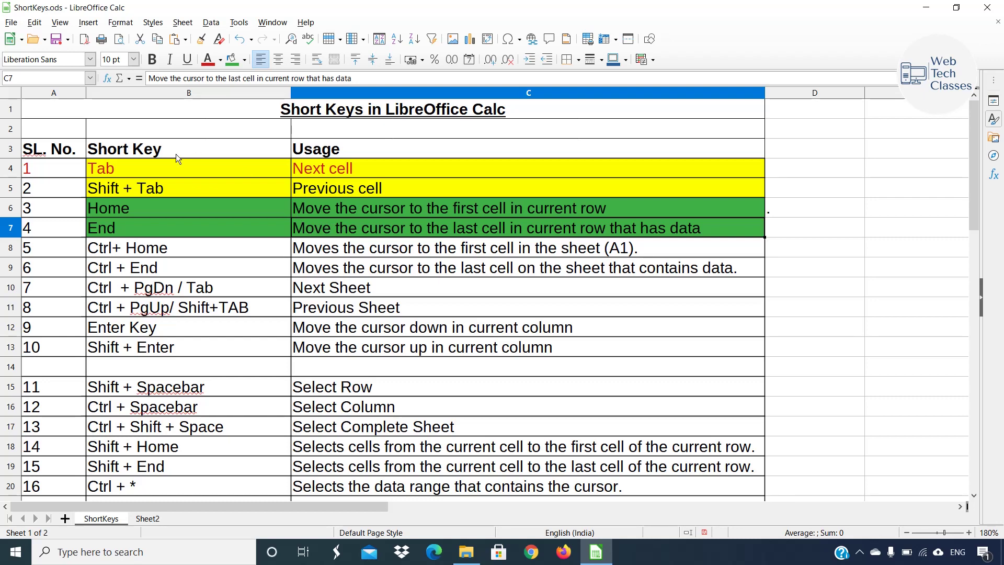
drag(169, 208, 319, 228)
click(215, 253)
drag(137, 211, 419, 217)
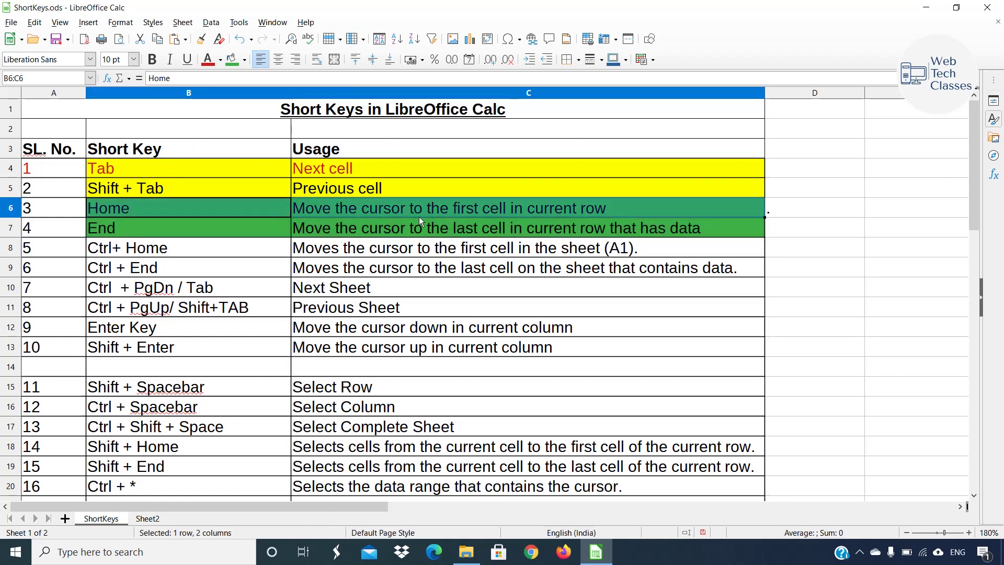
Open the Random Number Generator for the range A1:D15 on Sheet2.
click(164, 519)
drag(70, 111, 380, 386)
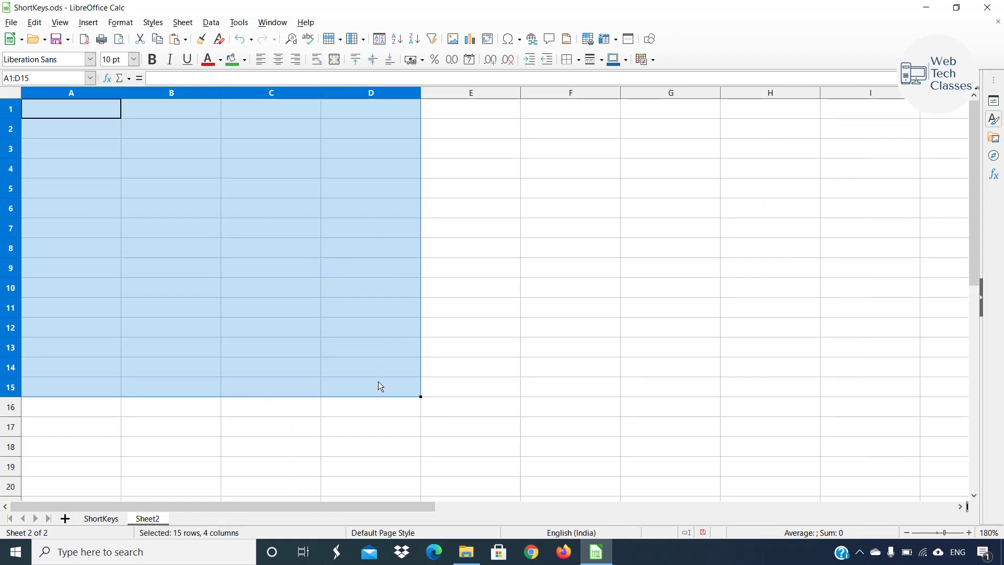
click(181, 25)
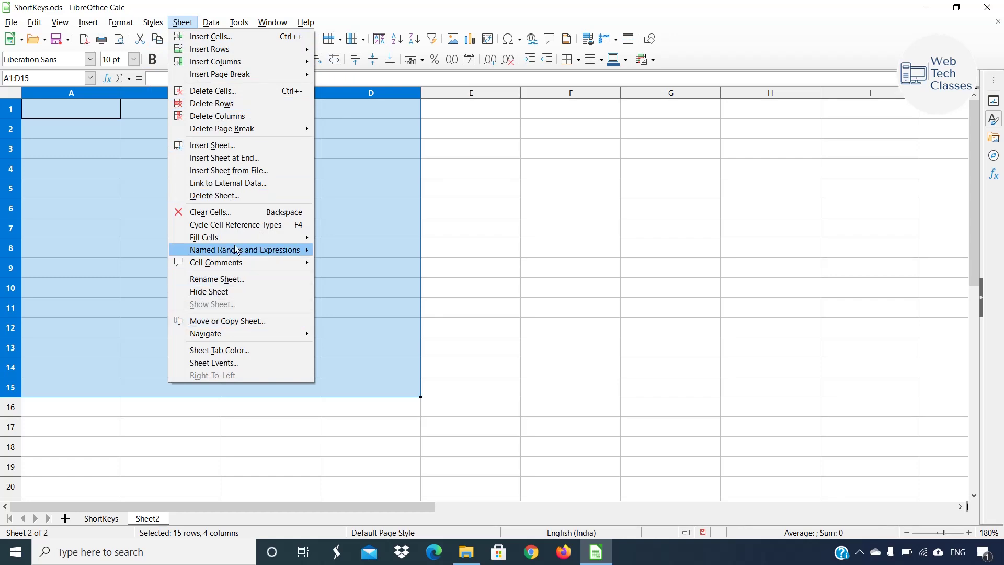
mouse_move(235, 237)
click(361, 309)
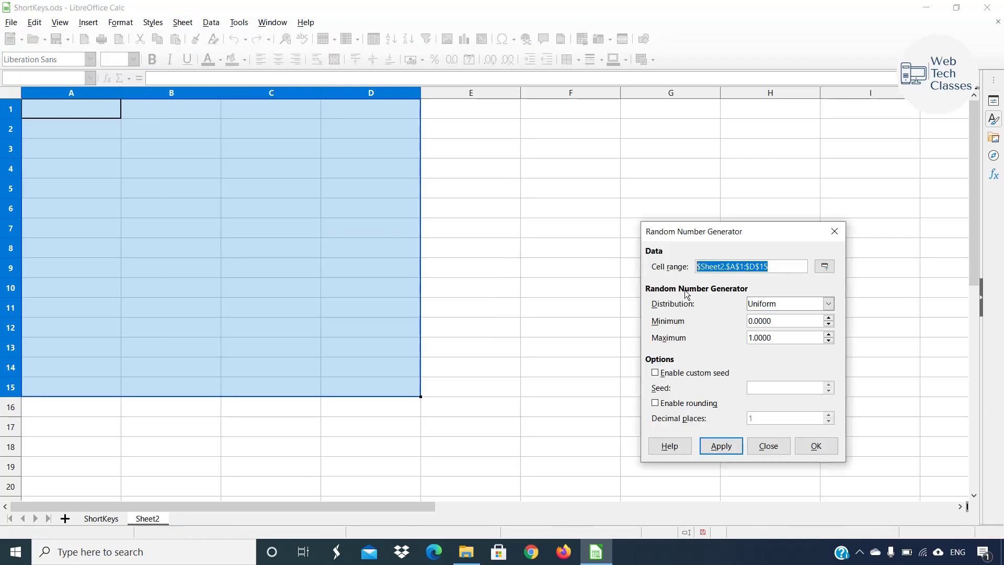
Fill A1:D15 with random numbers using the Uniform Integer distribution, minimum 10 and maximum 99.
click(828, 304)
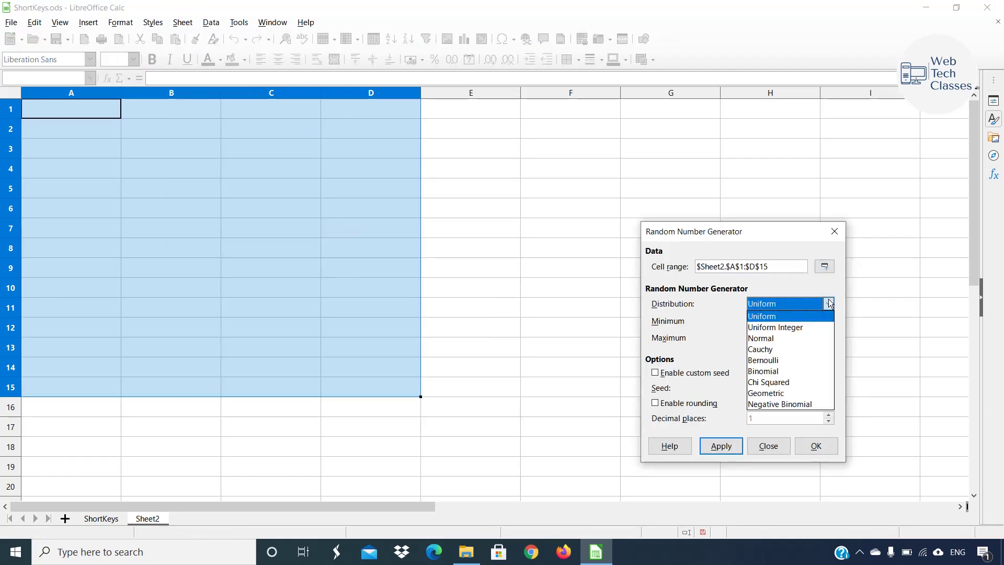
click(787, 328)
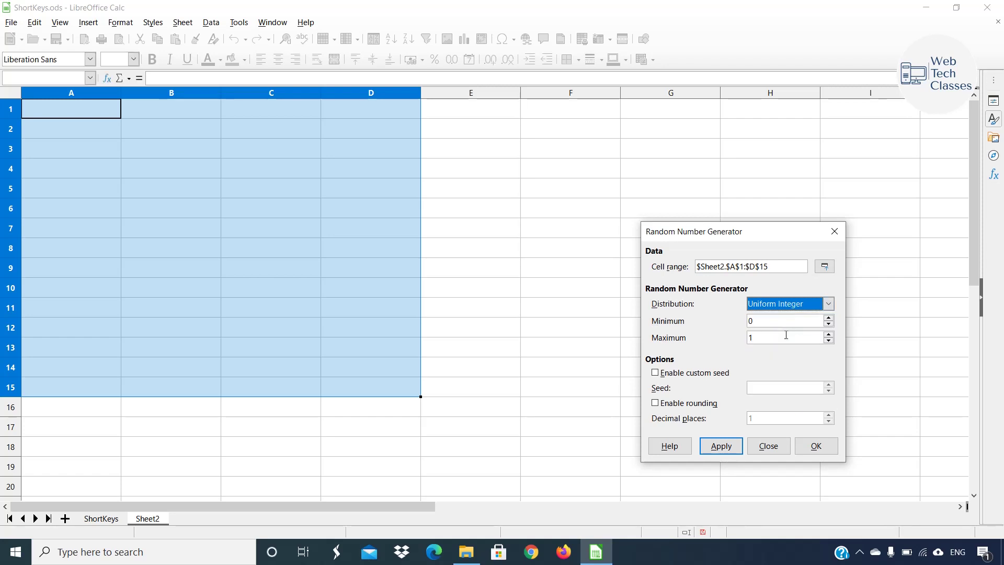
click(785, 335)
text(0)
key(shift+Tab)
text(1)
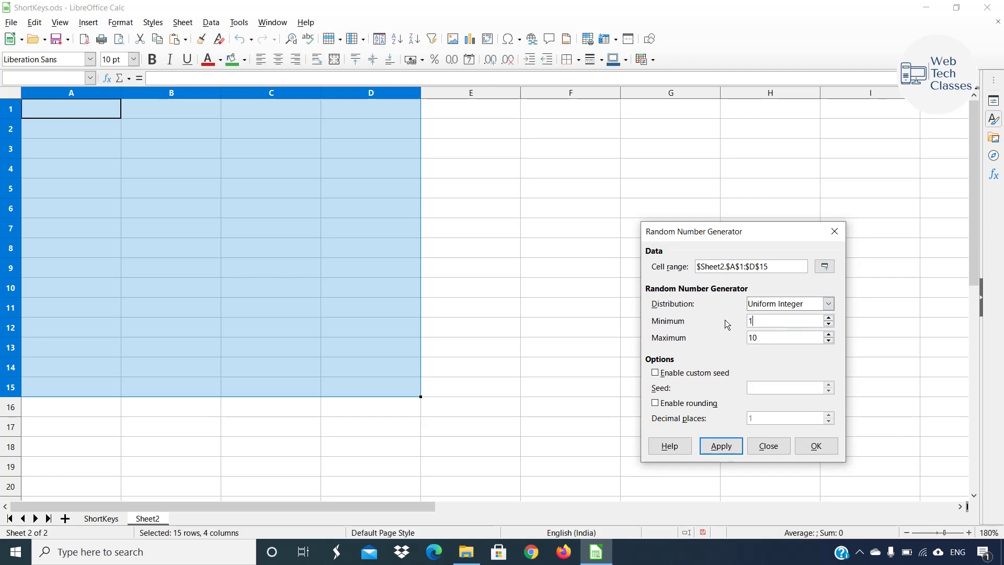
text(0)
key(Tab)
text(99)
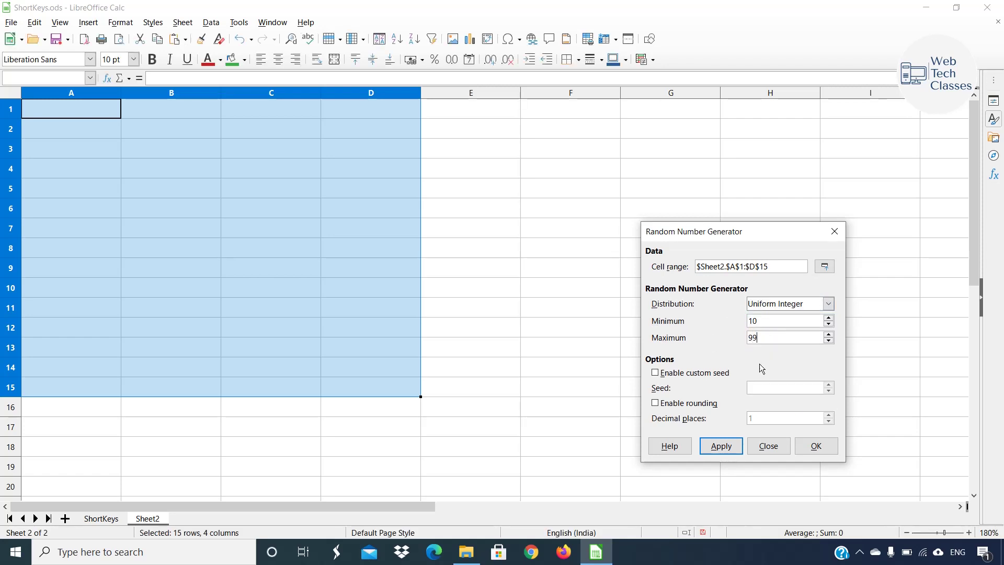
click(721, 445)
click(768, 446)
click(643, 264)
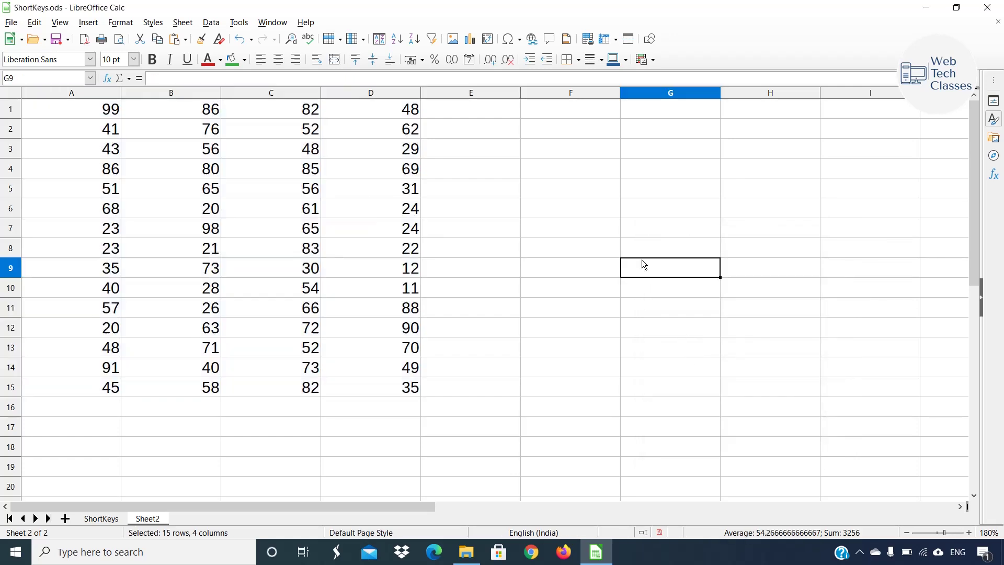
Select cell C6 on Sheet2 and open the Windows On-Screen Keyboard.
click(102, 110)
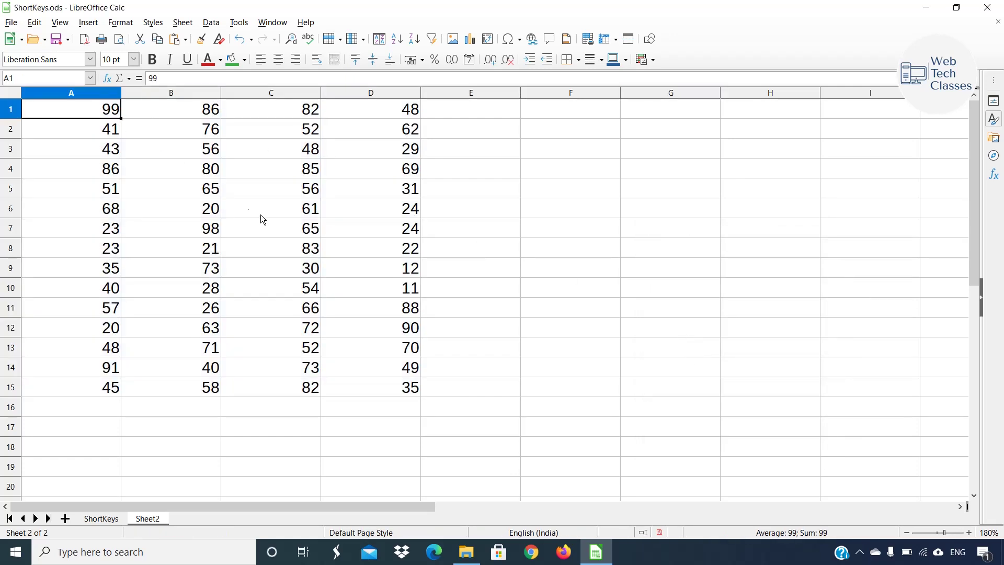
click(96, 128)
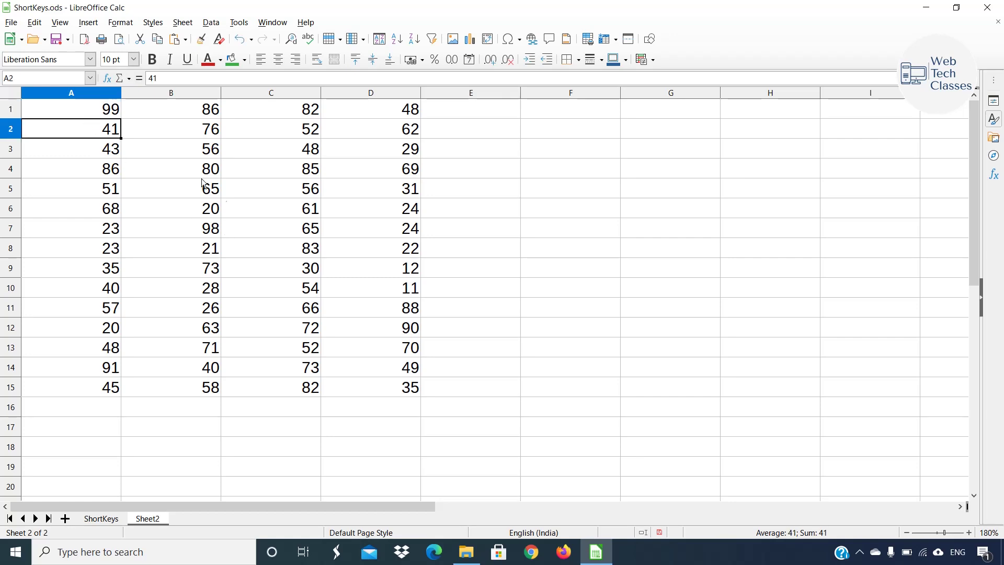
click(278, 208)
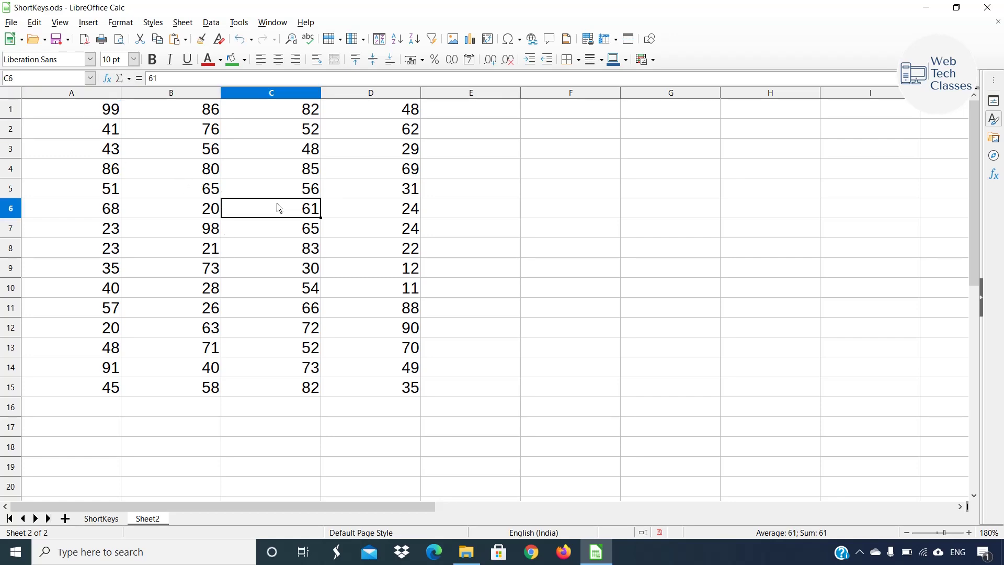
click(116, 553)
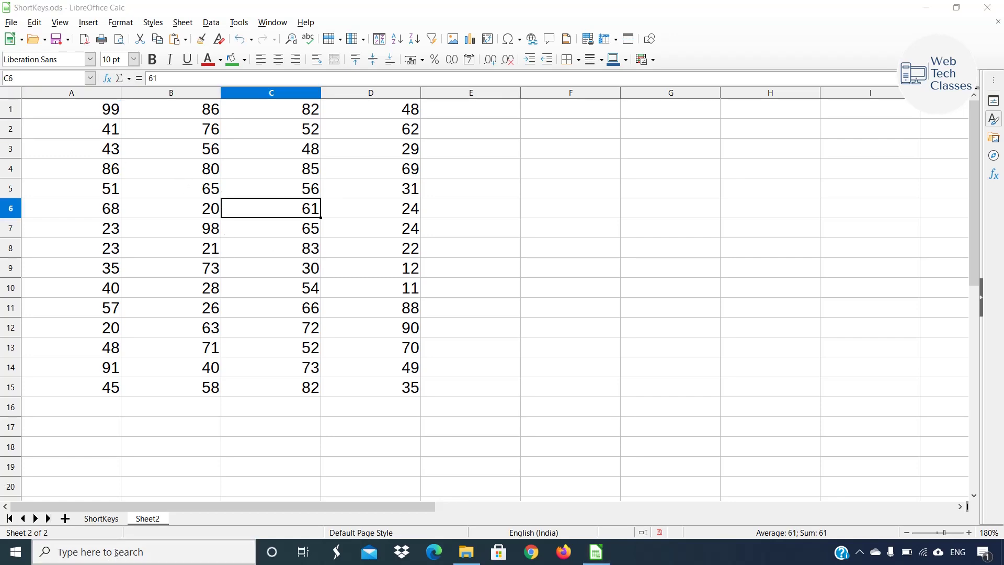
text(osk)
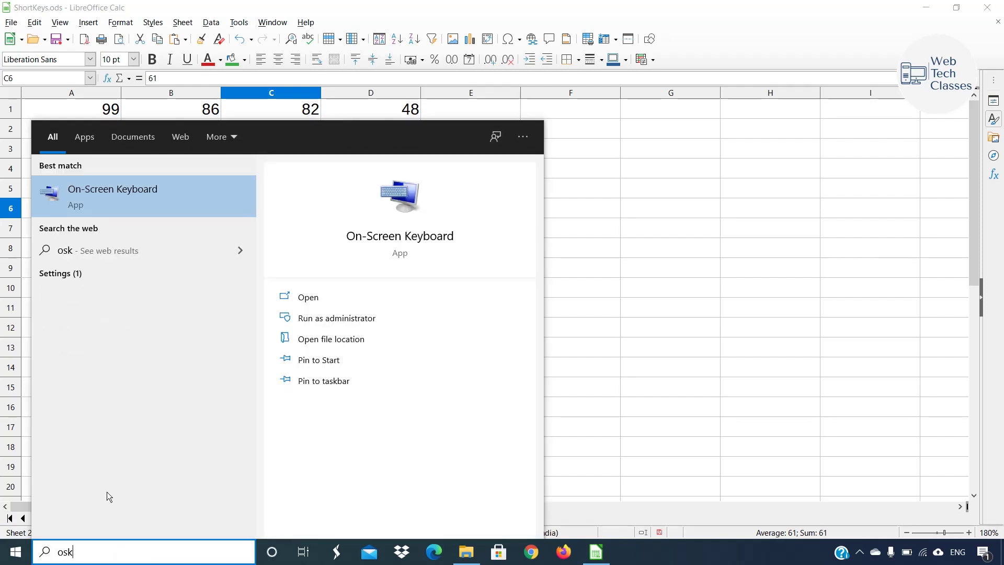
click(121, 208)
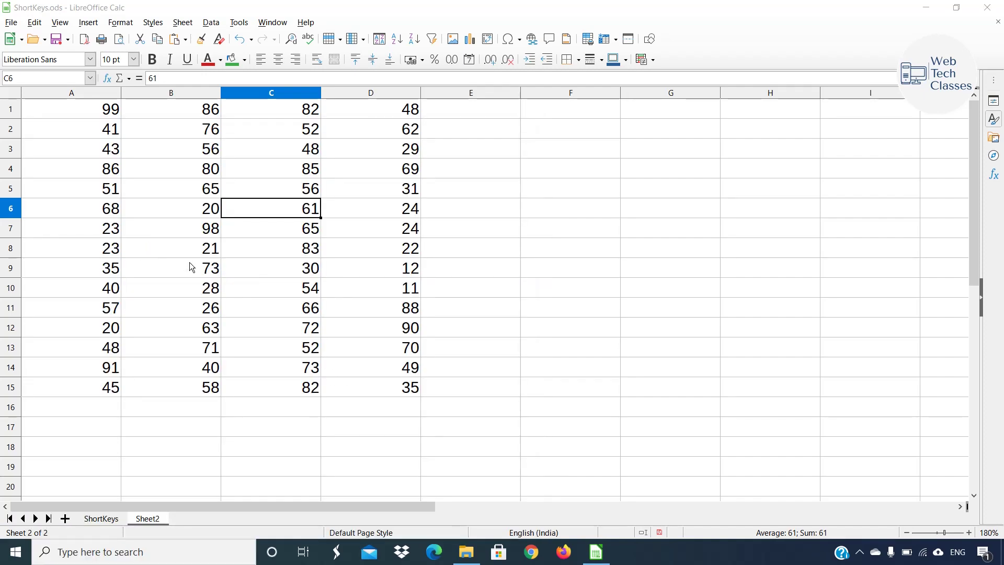
Starting from C6, jump to the first cell of row 6 and to its last cell with data, using the On-Screen Keyboard.
key(Left)
key(Down)
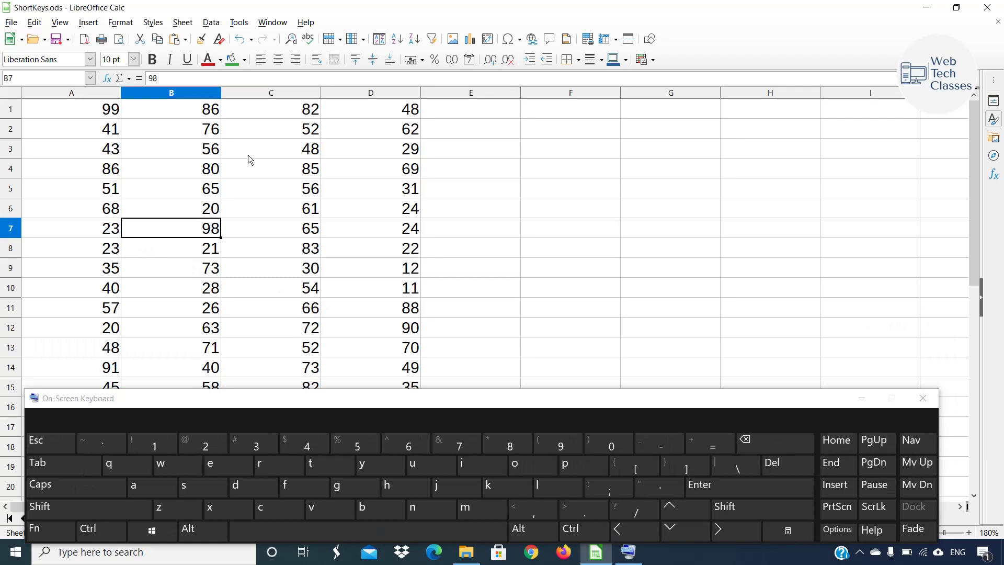
click(267, 208)
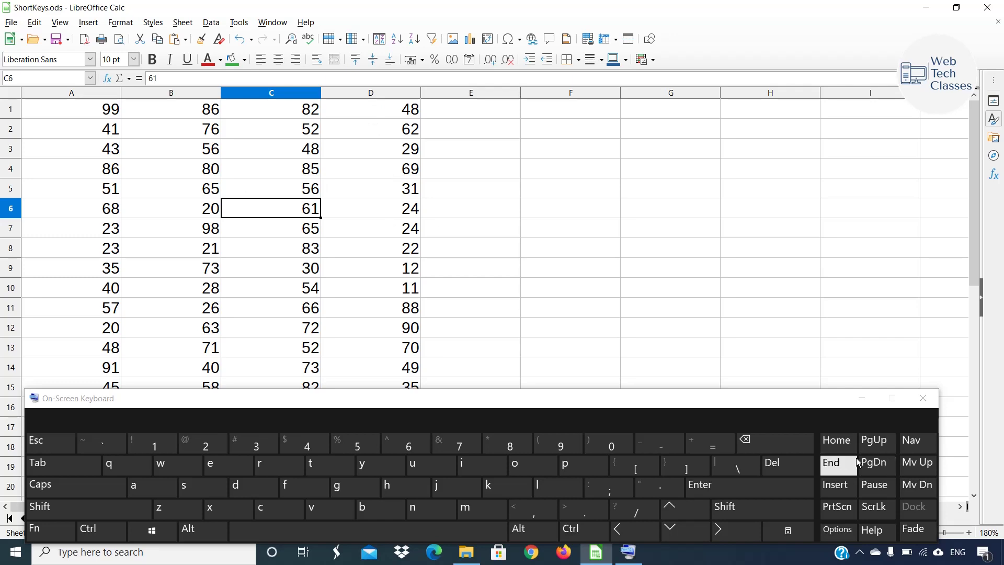
click(837, 443)
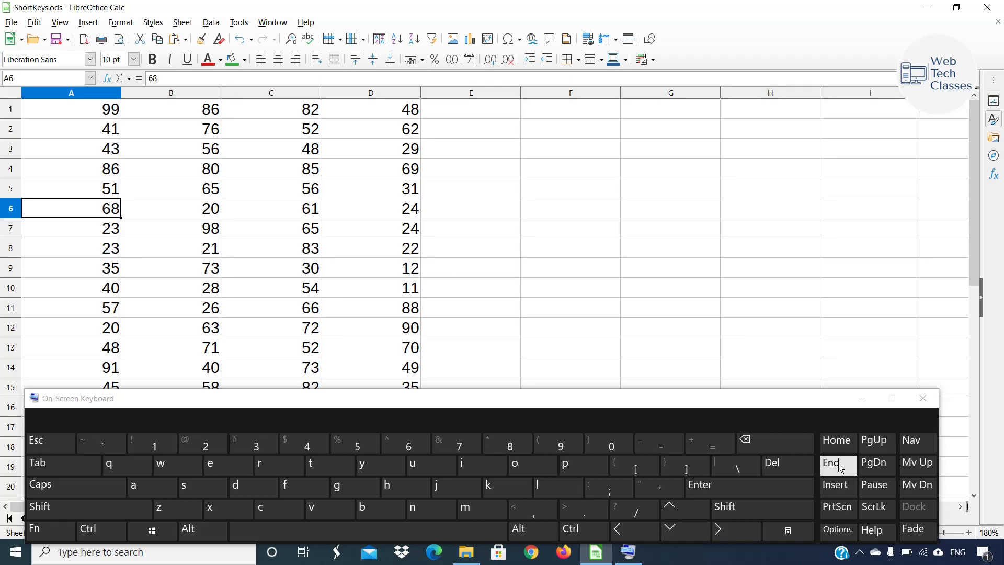
click(839, 463)
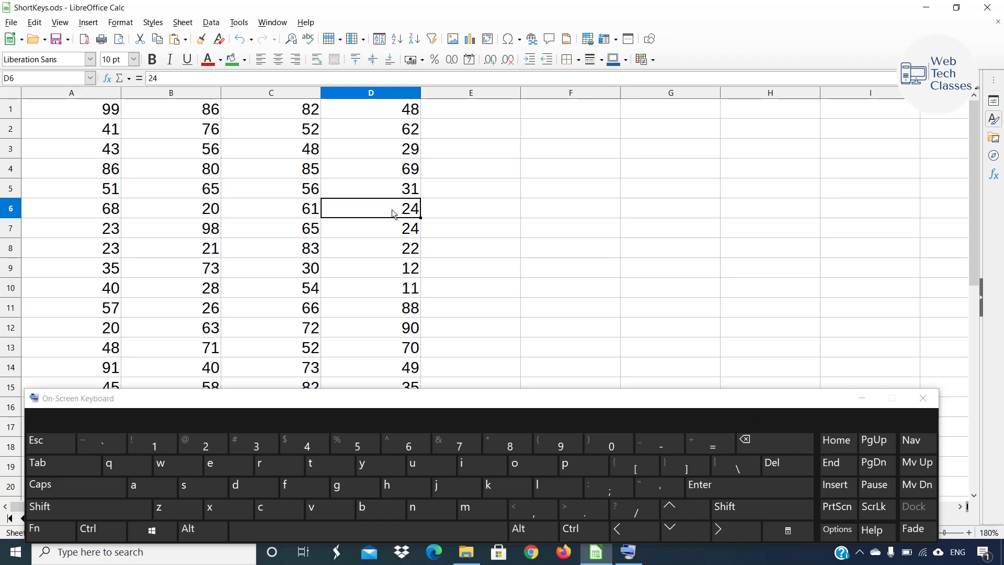
Point out the empty cells E6 to H6 beyond the data in row 6, and return to the last filled cell D6.
click(511, 204)
click(554, 205)
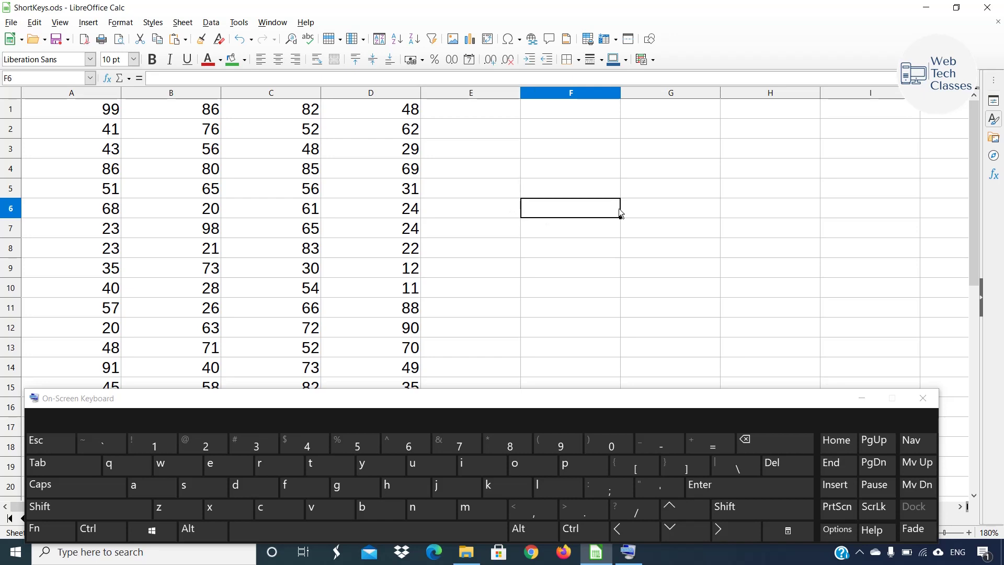
click(655, 207)
click(731, 208)
click(585, 211)
click(654, 212)
click(729, 208)
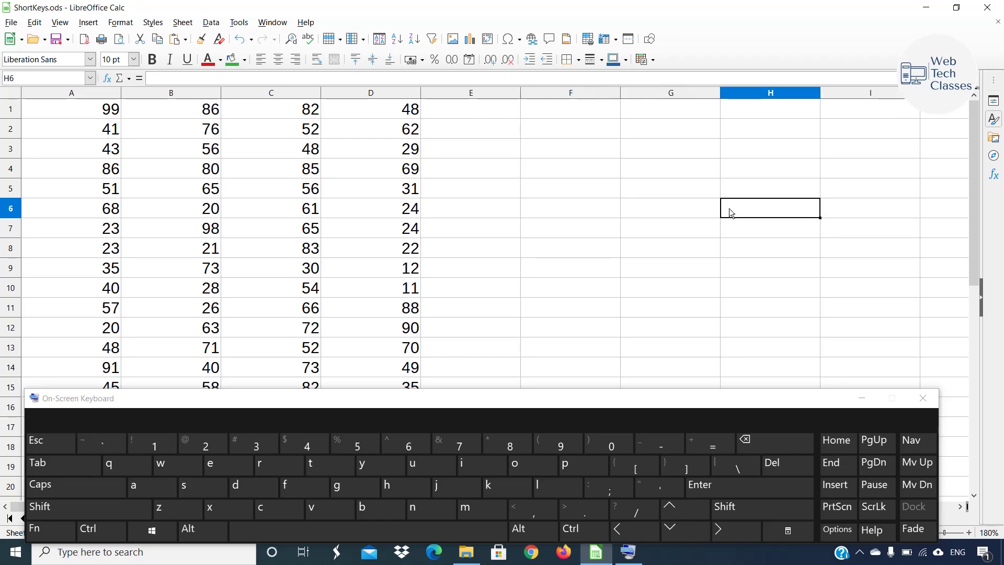
click(589, 204)
click(656, 212)
click(726, 207)
click(400, 210)
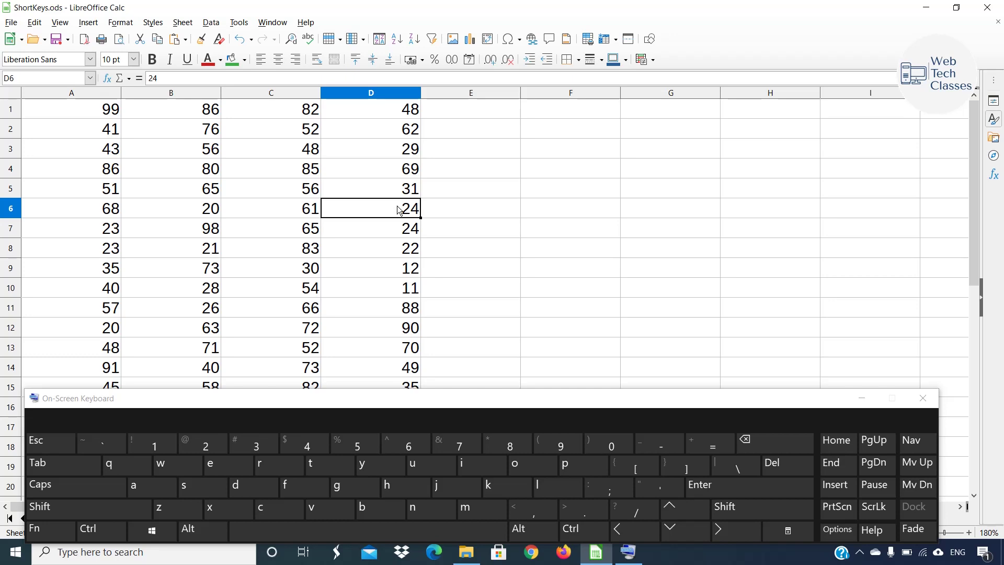
Hide the On-Screen Keyboard and review the Ctrl+Home and Ctrl+End entries in rows 8 and 9 of the ShortKeys sheet.
click(861, 399)
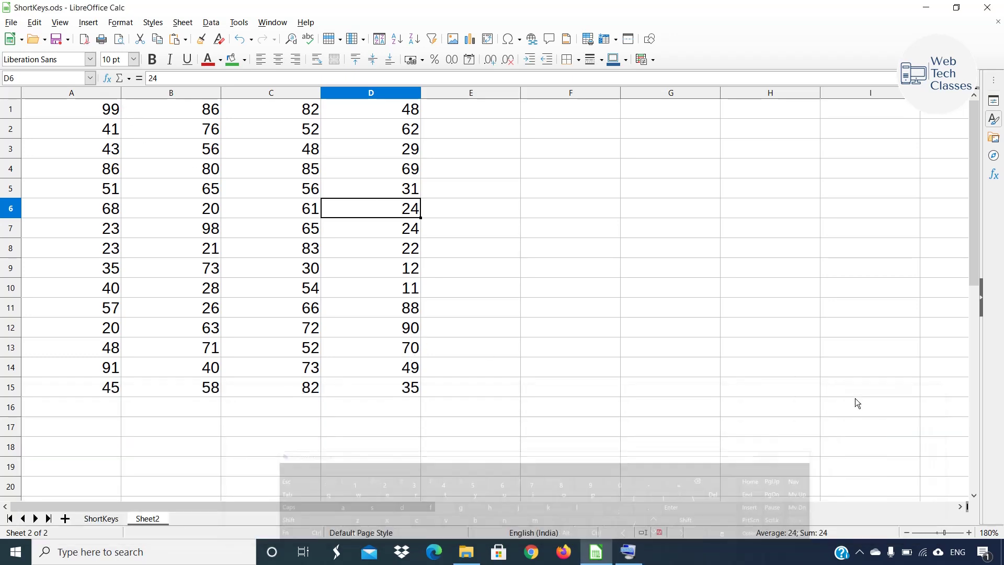
click(102, 519)
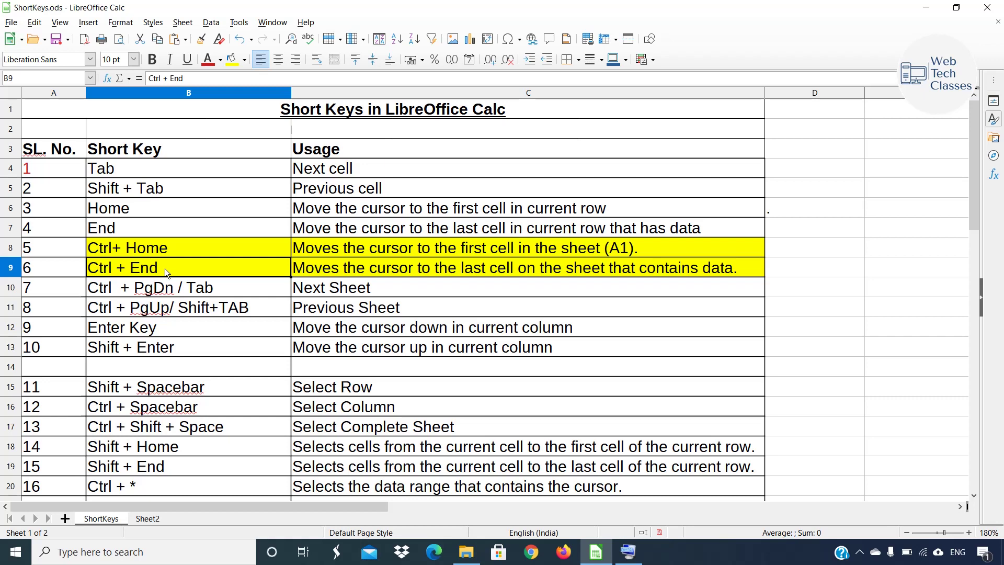
click(469, 254)
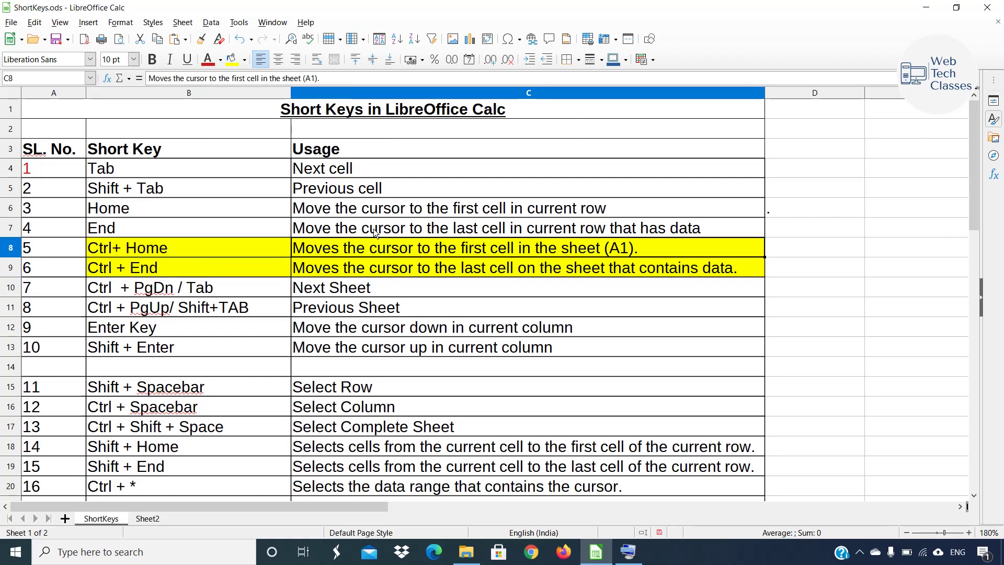
drag(50, 112, 497, 488)
scroll(496, 489, down, 1)
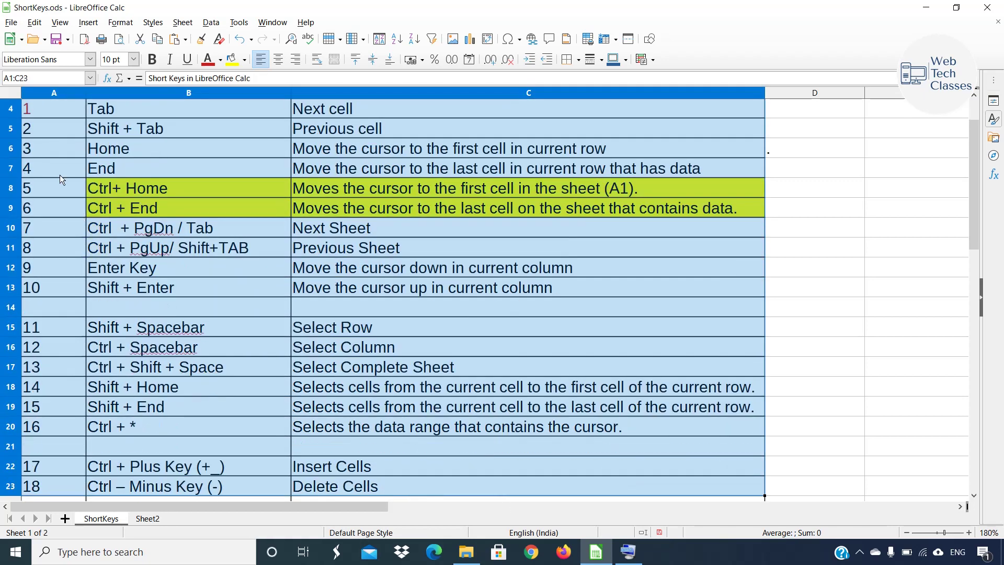
scroll(70, 151, up, 1)
click(42, 111)
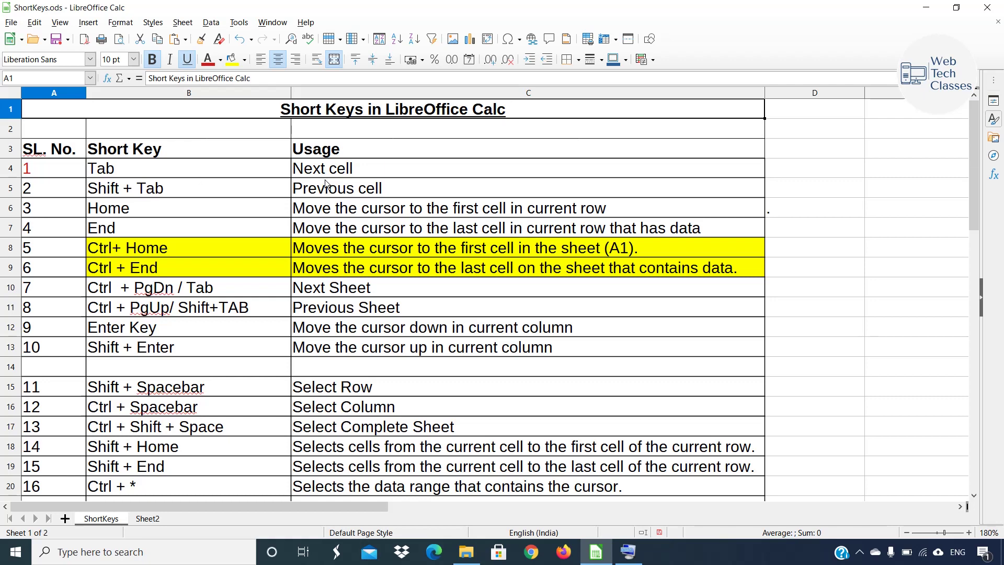
click(333, 266)
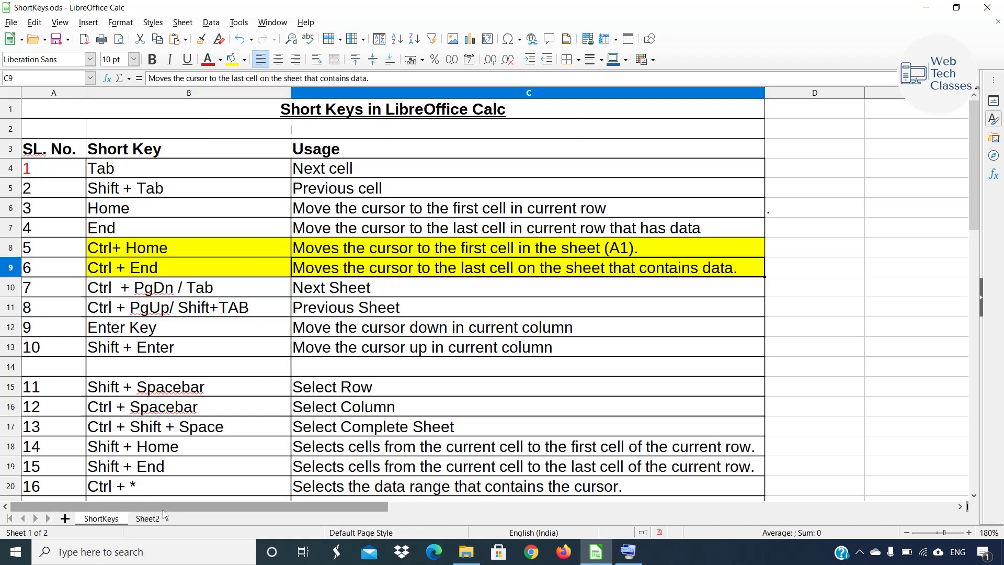
Examine the first cell A1 and the last cell with data, D15, on Sheet2.
click(148, 519)
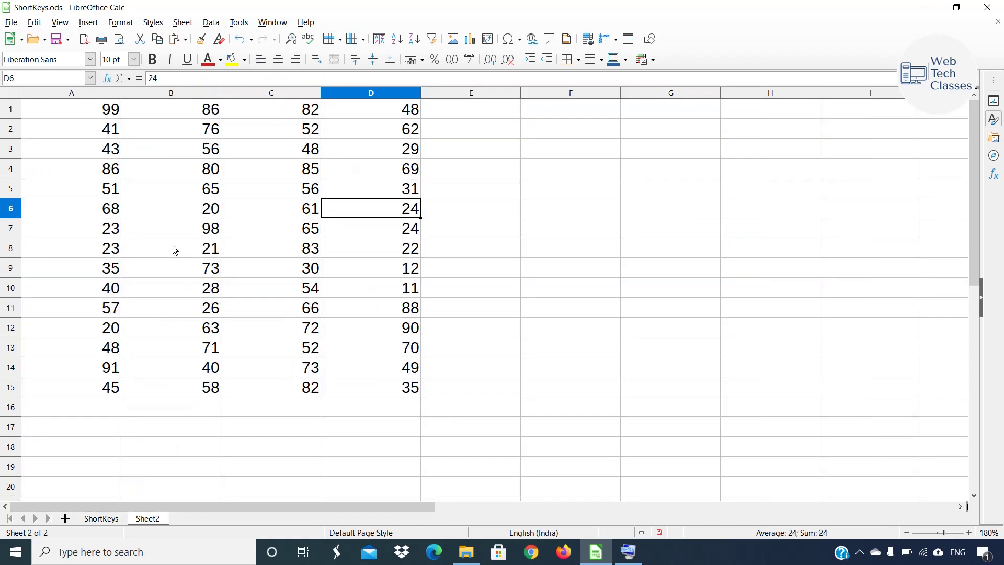
click(66, 113)
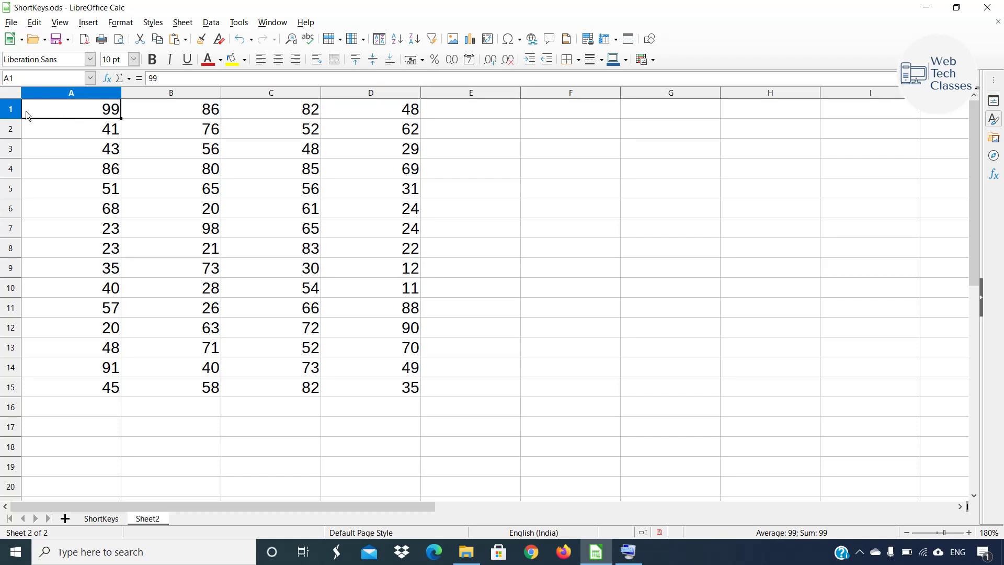
click(368, 94)
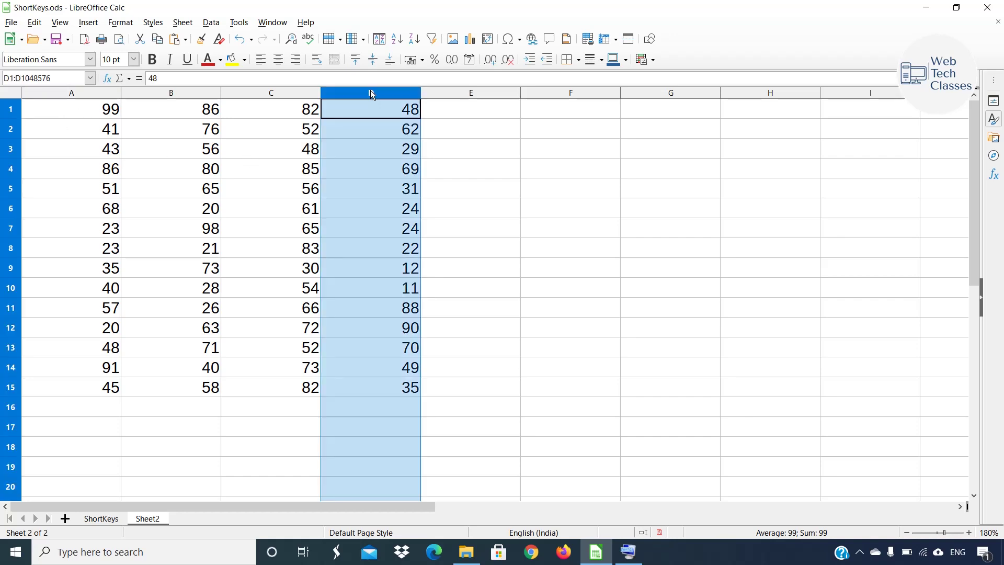
click(411, 390)
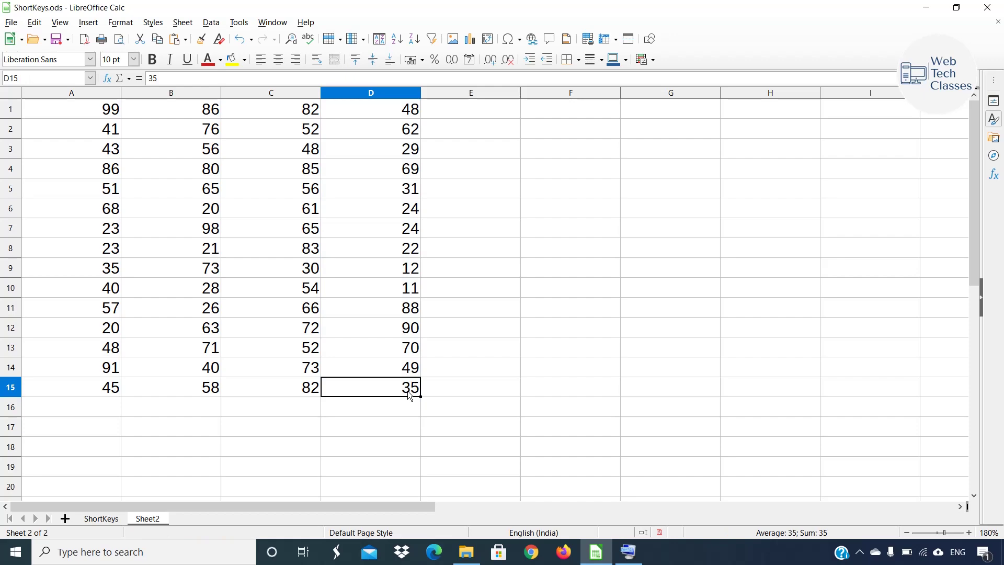
Starting from C8, jump to the sheet's first cell A1 and to its last data cell D15, using the On-Screen Keyboard.
click(277, 249)
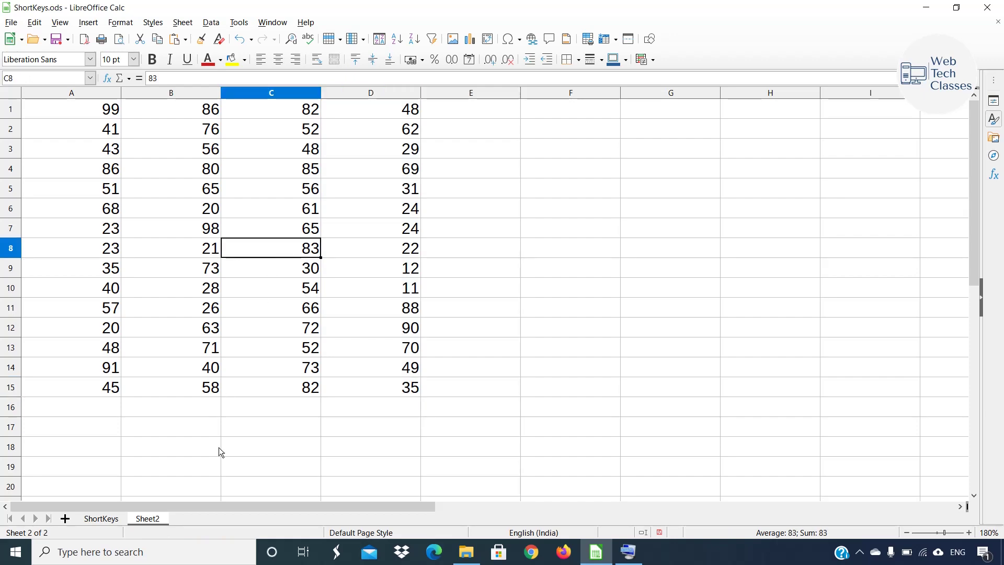
click(629, 553)
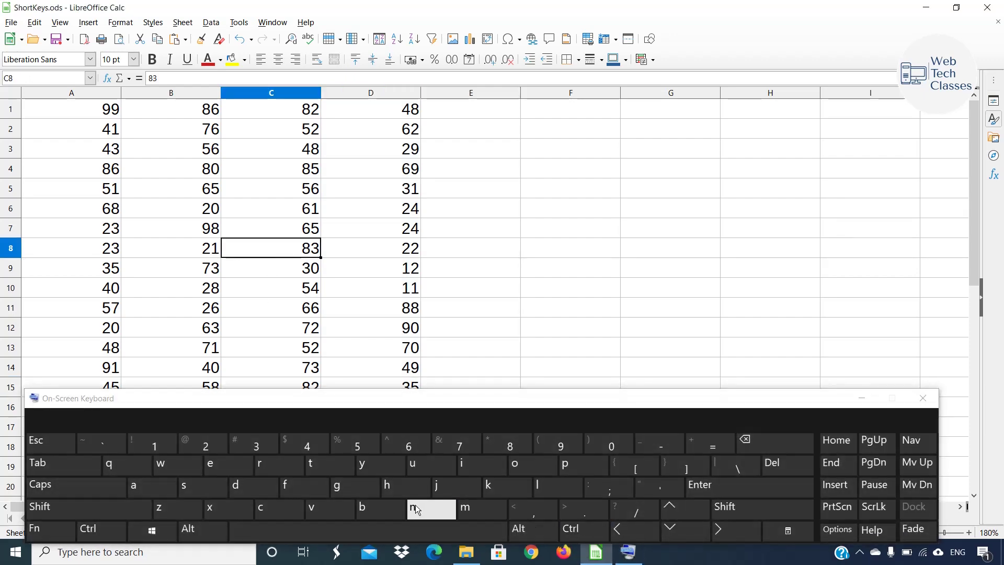
key(ctrl)
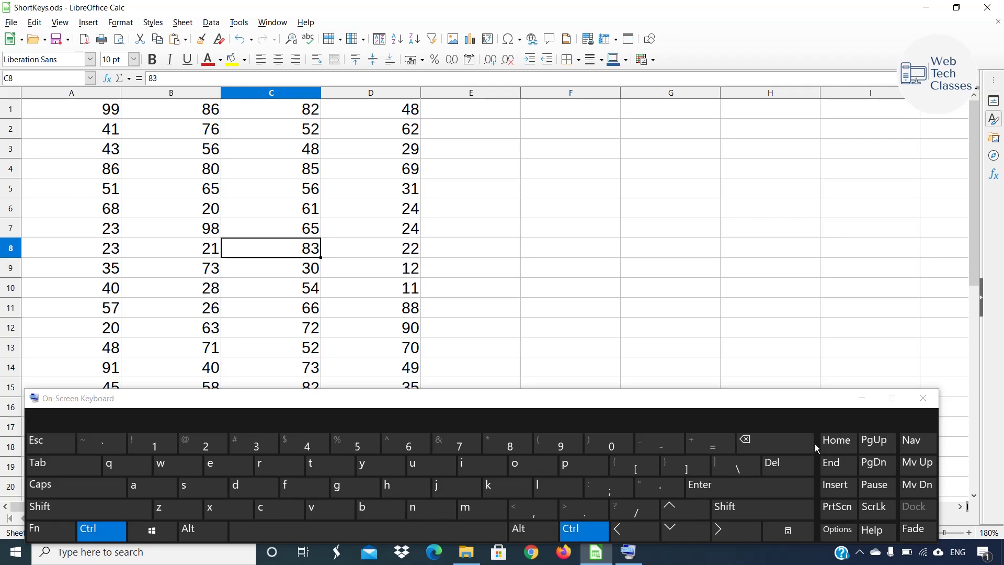
click(831, 443)
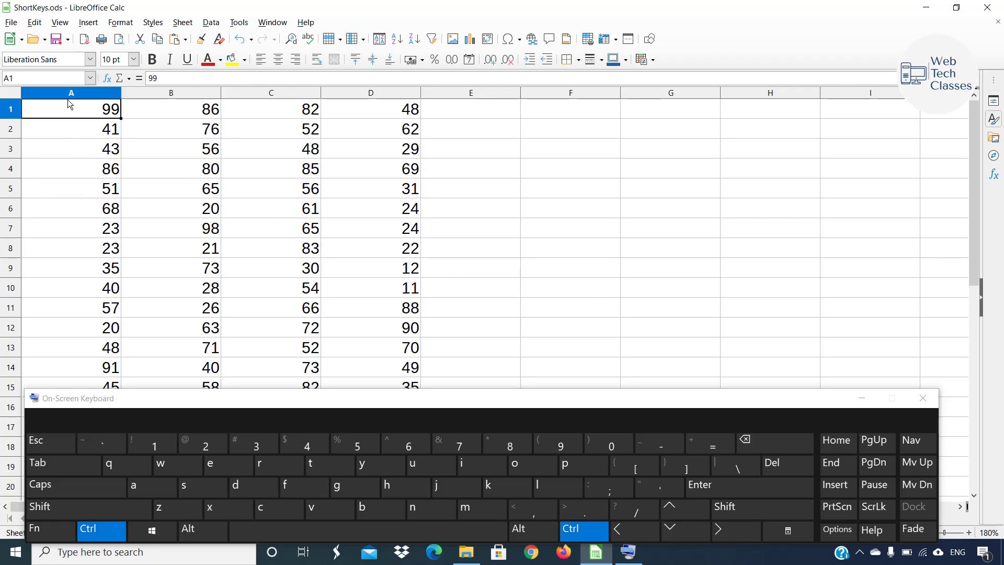
key(ctrl)
click(849, 474)
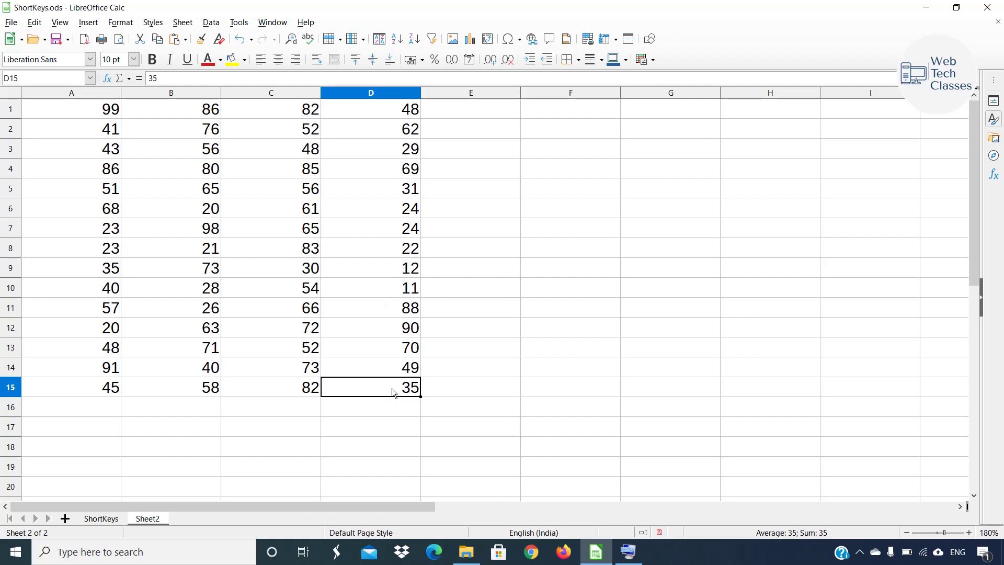
Return to the ShortKeys sheet and move the yellow highlight from B8:C9 to the sheet-switching entries in B10:C11.
key(ctrl+Page_Up)
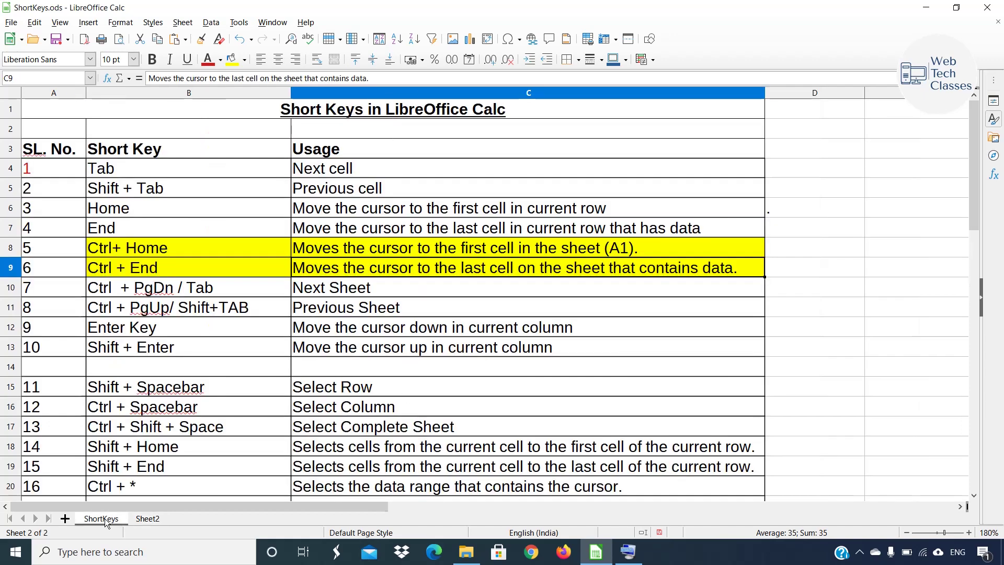
drag(127, 250, 421, 265)
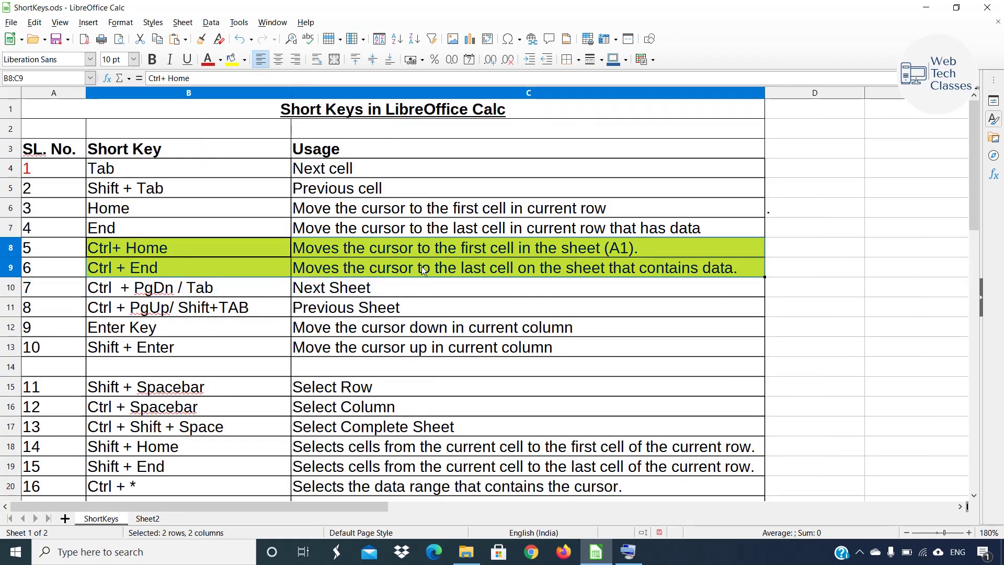
click(356, 188)
drag(166, 244, 406, 262)
click(341, 328)
key(Return)
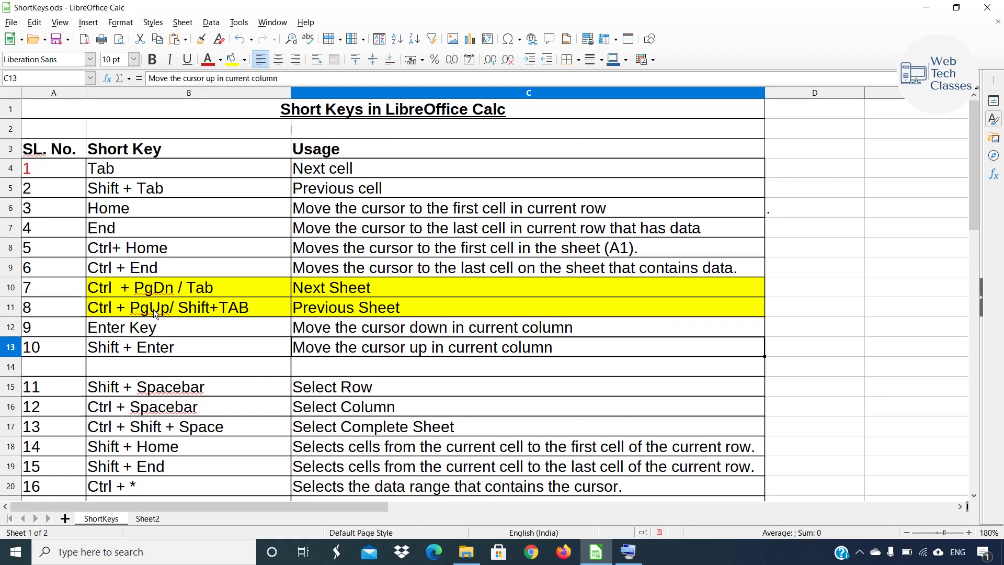
click(350, 288)
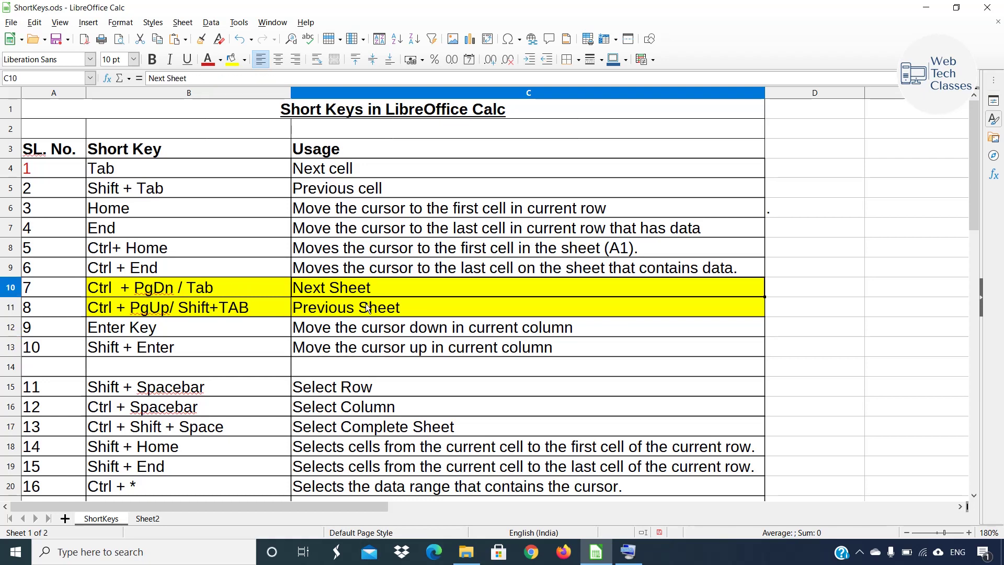
key(Return)
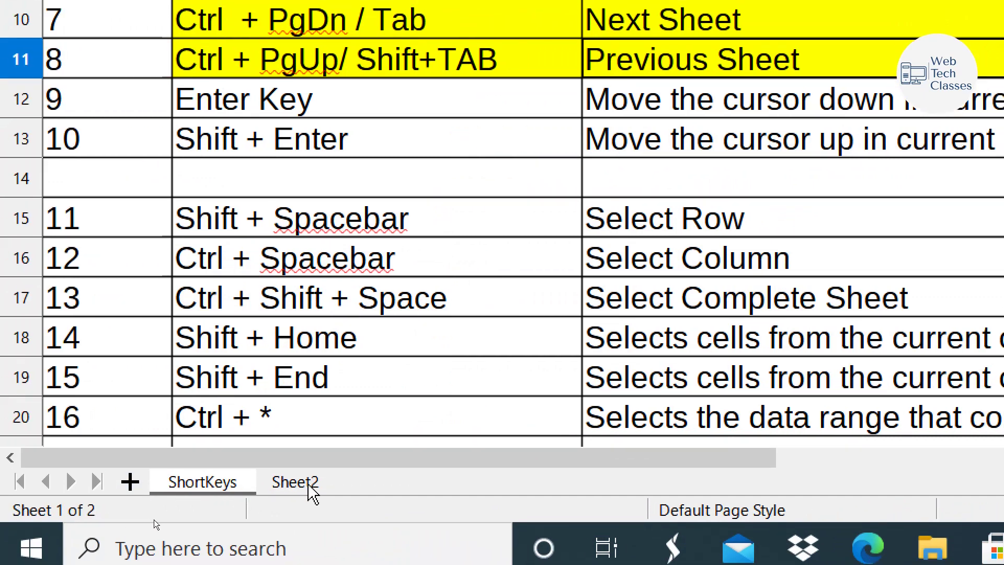
Switch to Sheet2 and add a new sheet to the workbook.
click(296, 486)
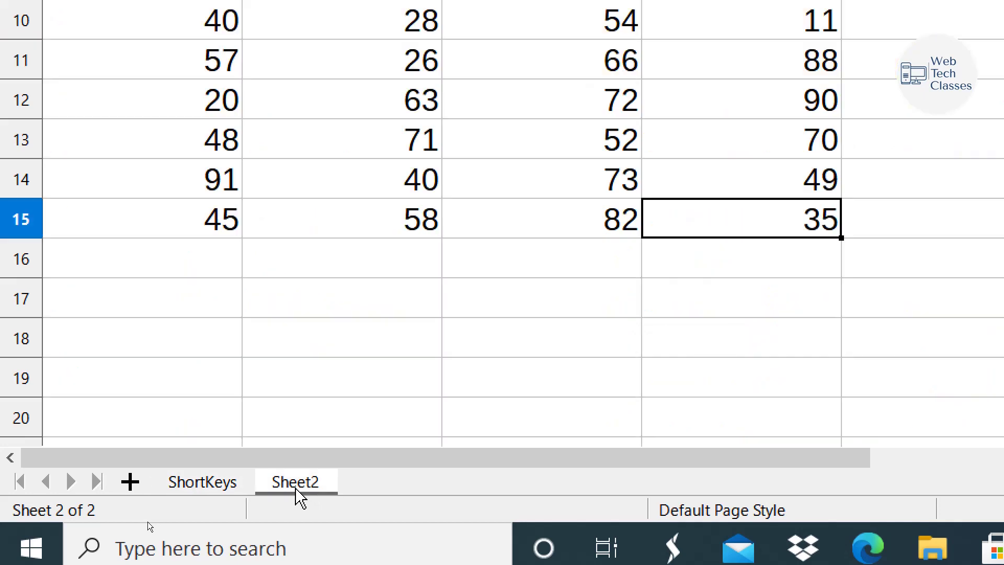
click(130, 481)
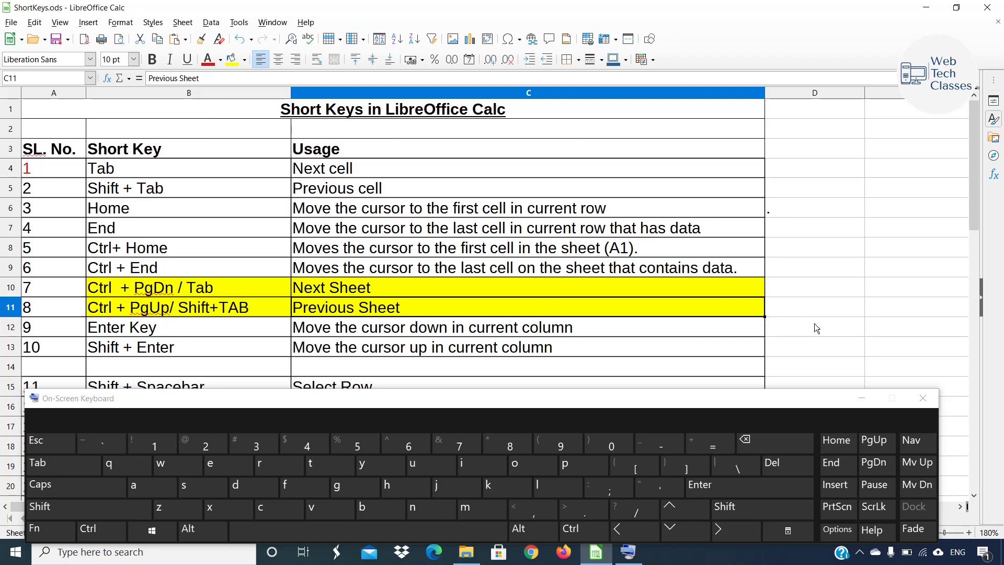
Switch forward from ShortKeys through Sheet2 to the empty third sheet and back, using the first shortcuts listed in B10 and B11 on the On-Screen Keyboard.
key(ctrl)
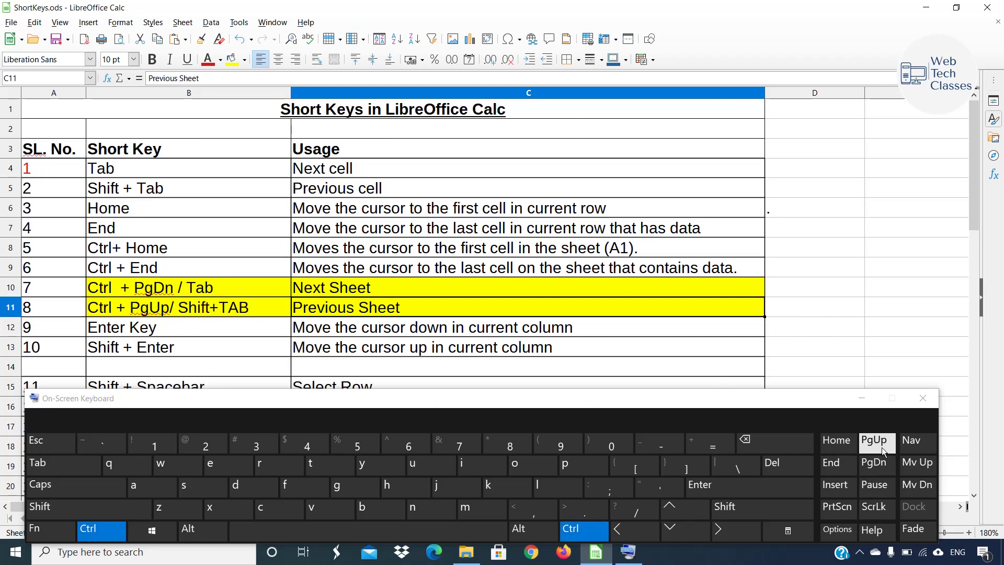
click(883, 461)
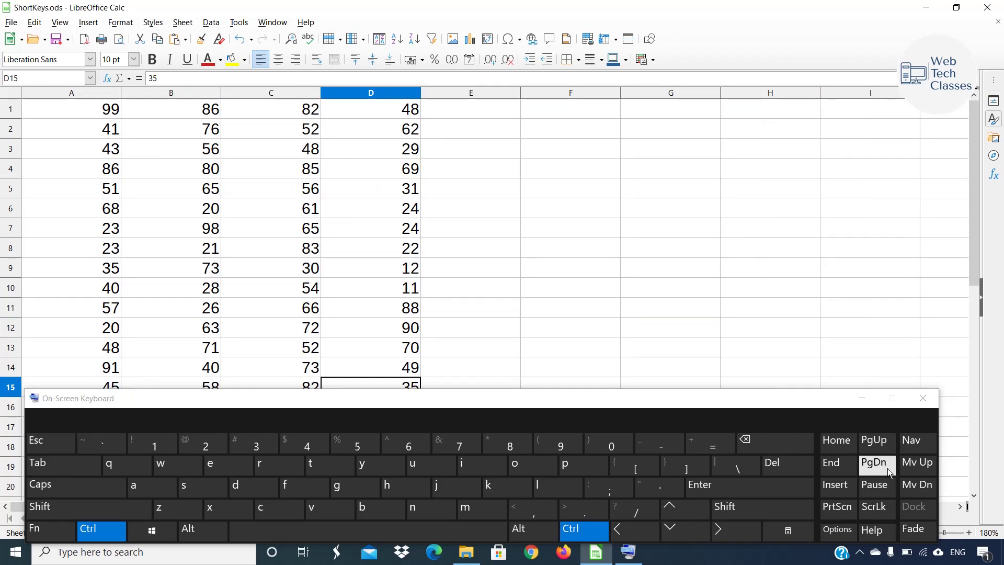
click(887, 468)
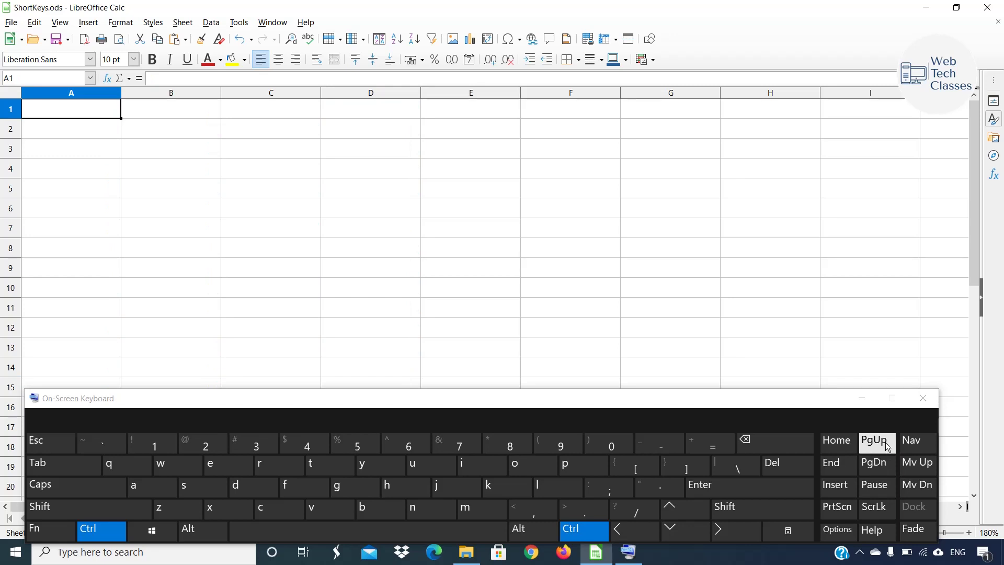
click(886, 442)
click(886, 443)
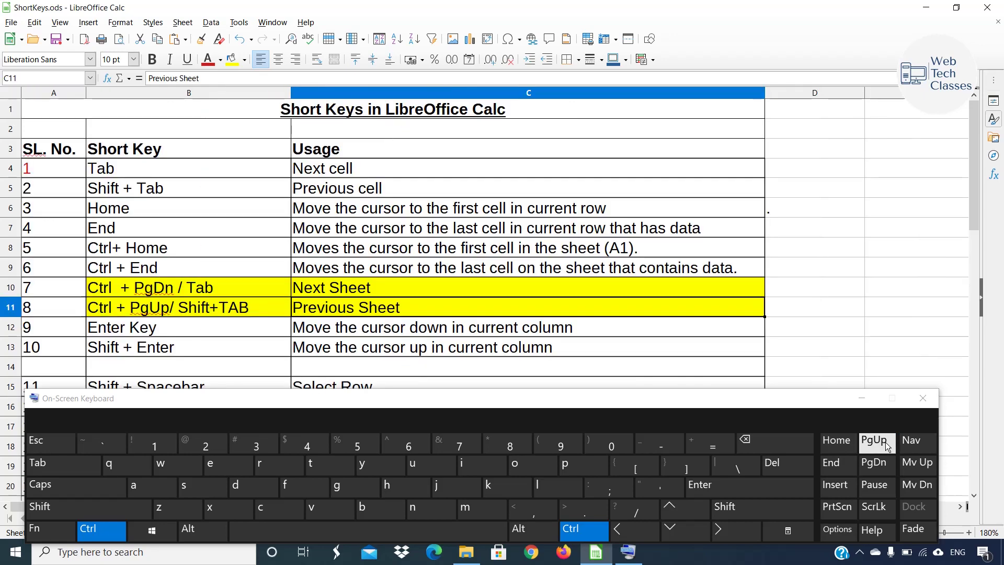
Select the word "Tab" within the next-sheet entry in B10 to examine the alternative shortcut, and end the cell edit.
click(175, 290)
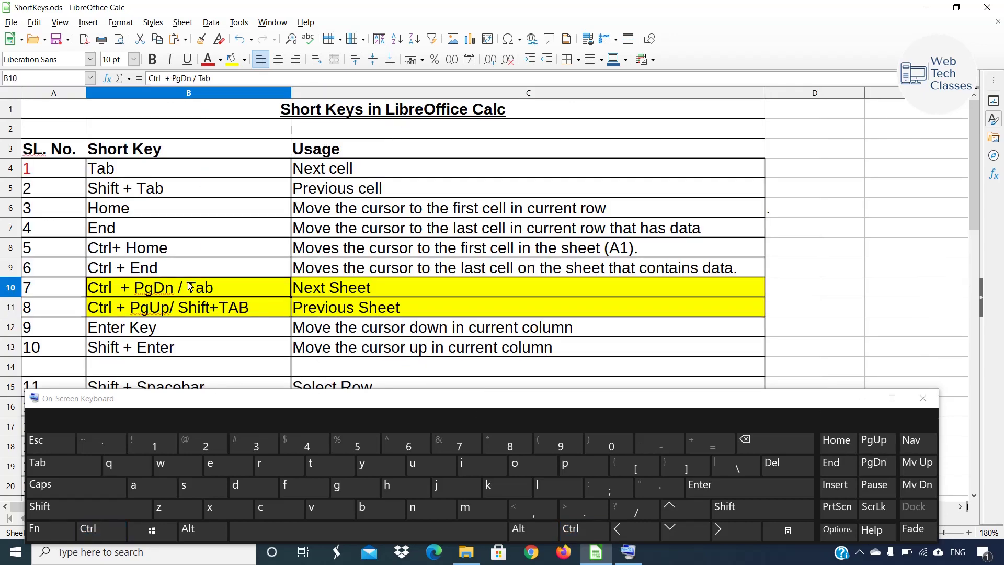
double_click(222, 287)
drag(222, 287, 183, 287)
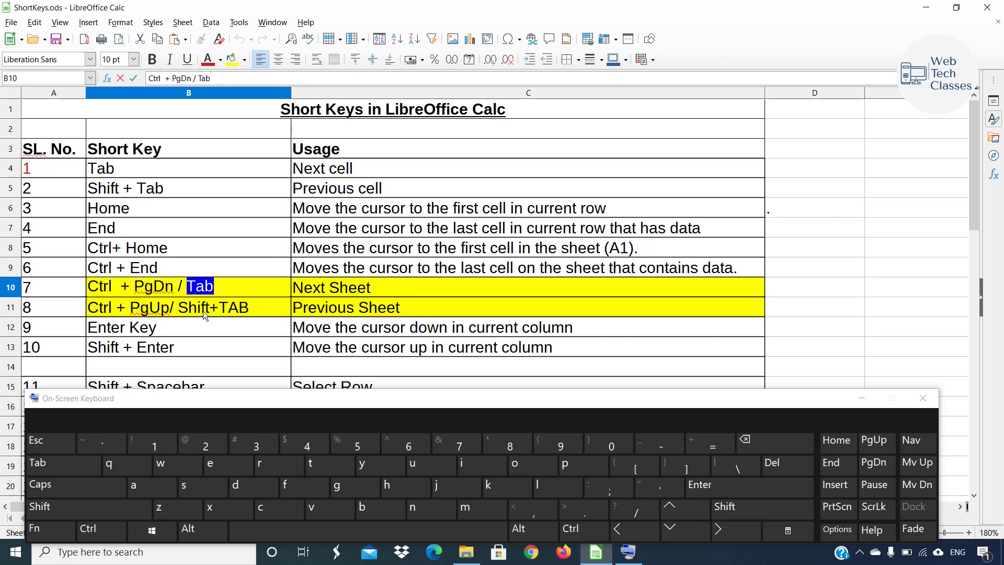
click(206, 347)
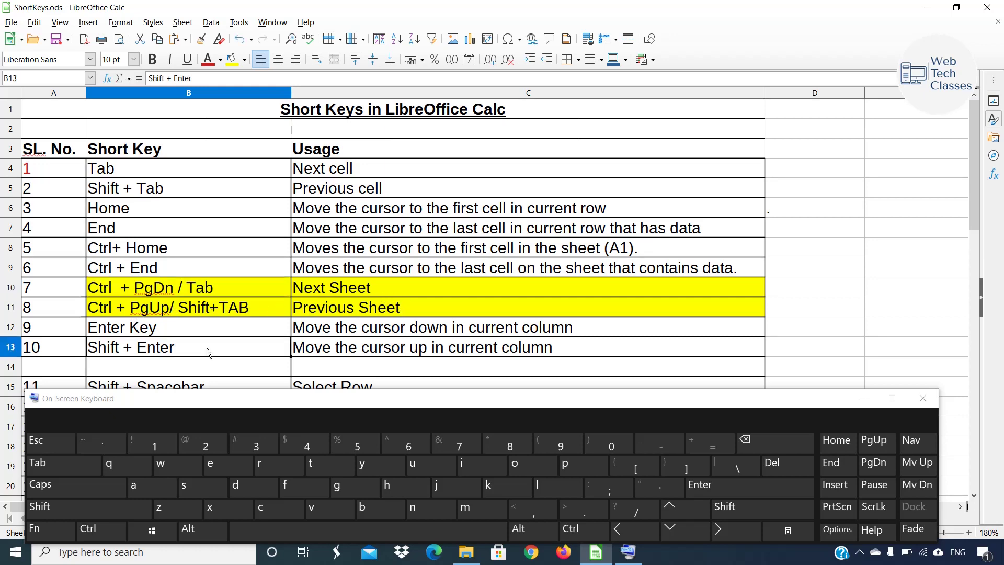
Cycle from ShortKeys through Sheet2 to the third sheet and back again with the alternative sheet-switching shortcuts listed in B10 and B11.
key(ctrl)
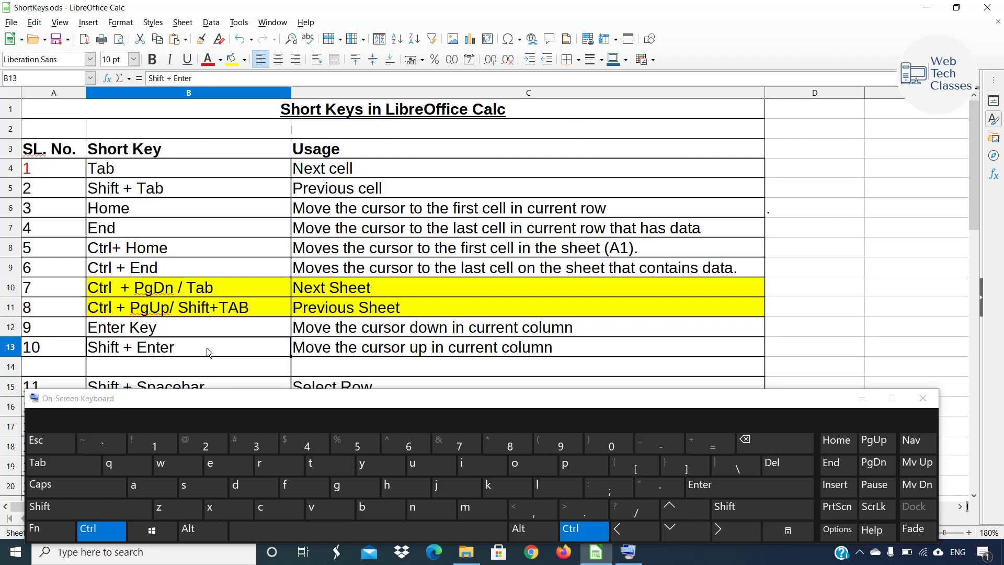
click(61, 469)
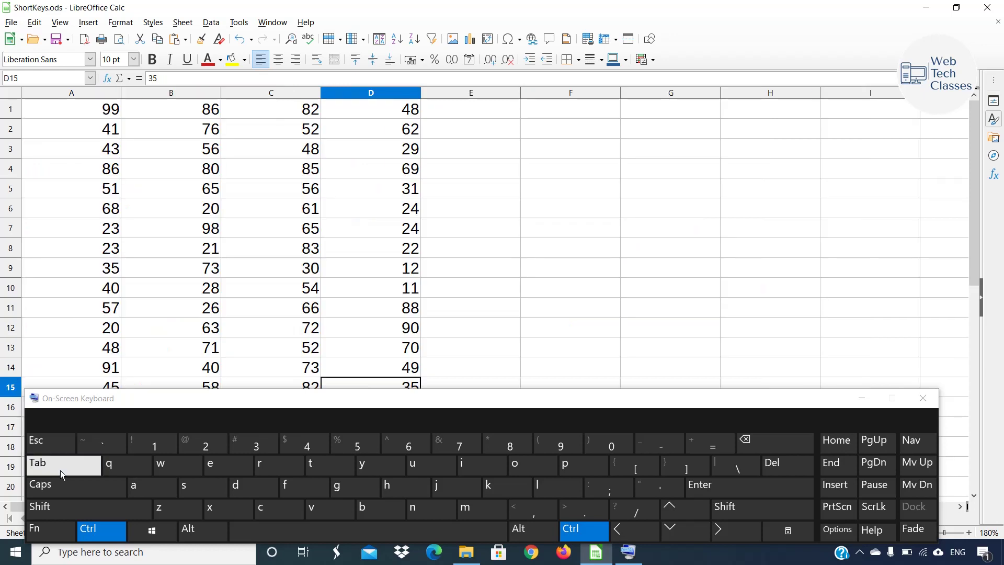
click(61, 469)
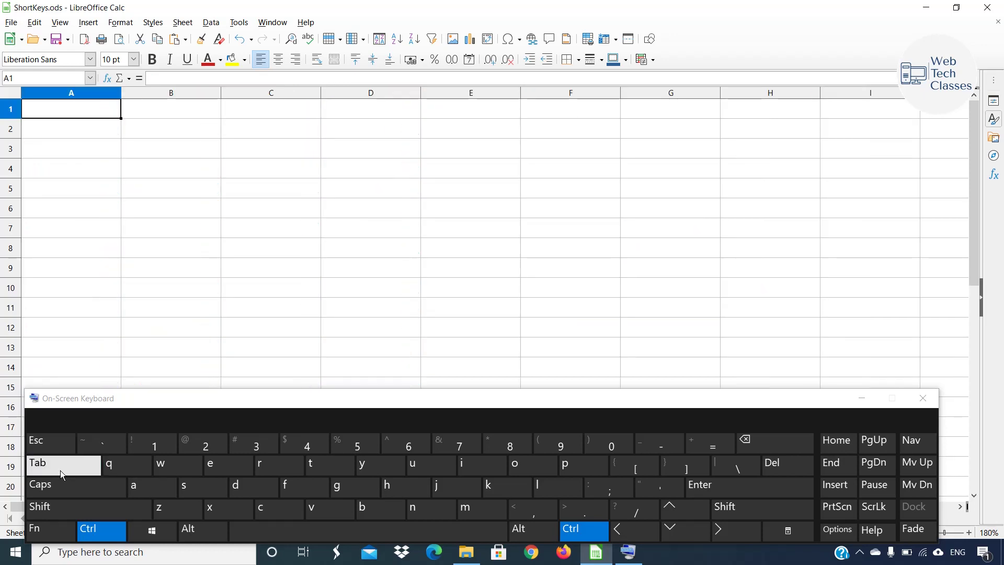
click(60, 470)
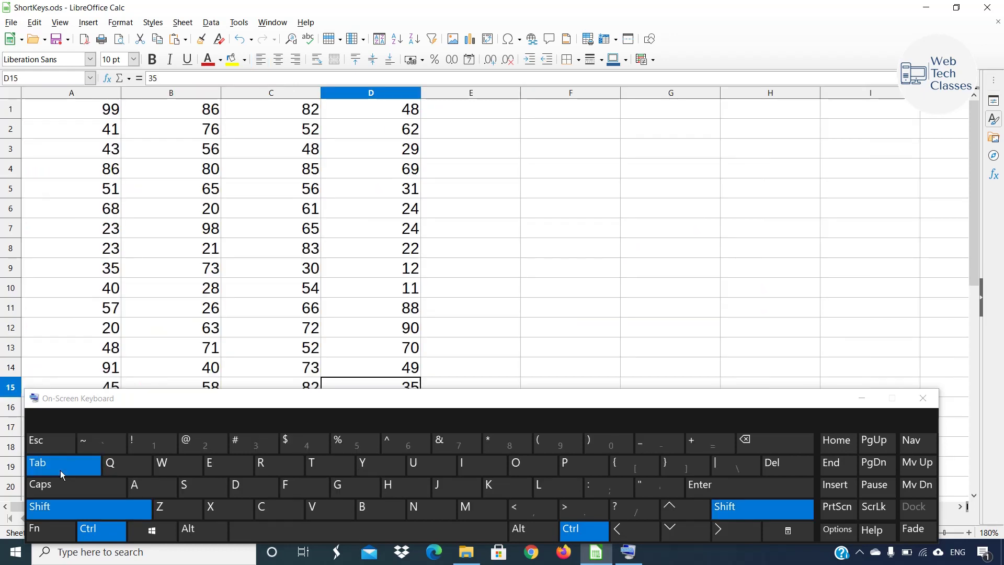
click(60, 469)
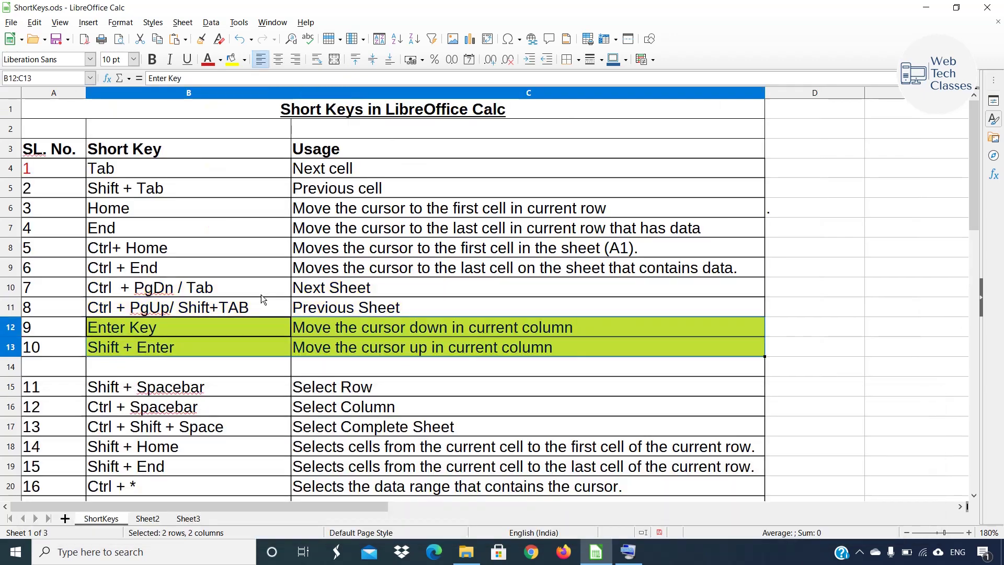
On Sheet2, start at D8 and move the cell cursor down column D one cell at a time to D13, using the On-Screen Keyboard.
click(205, 362)
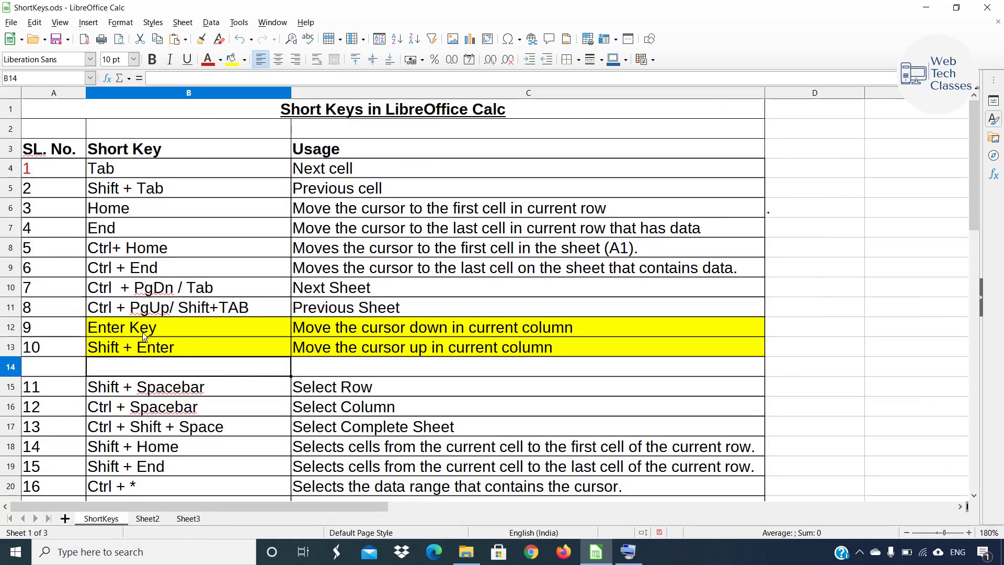
click(164, 349)
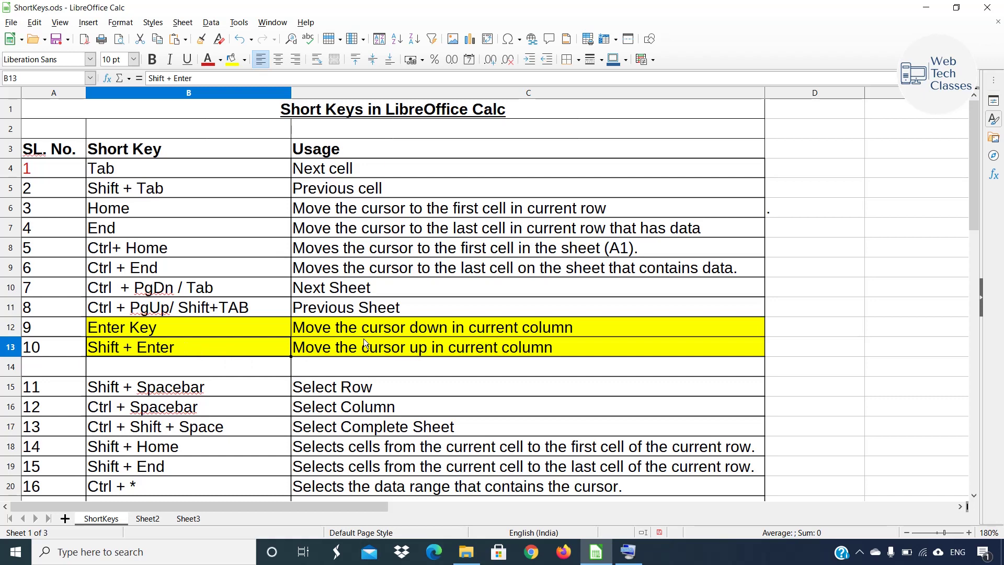
click(147, 518)
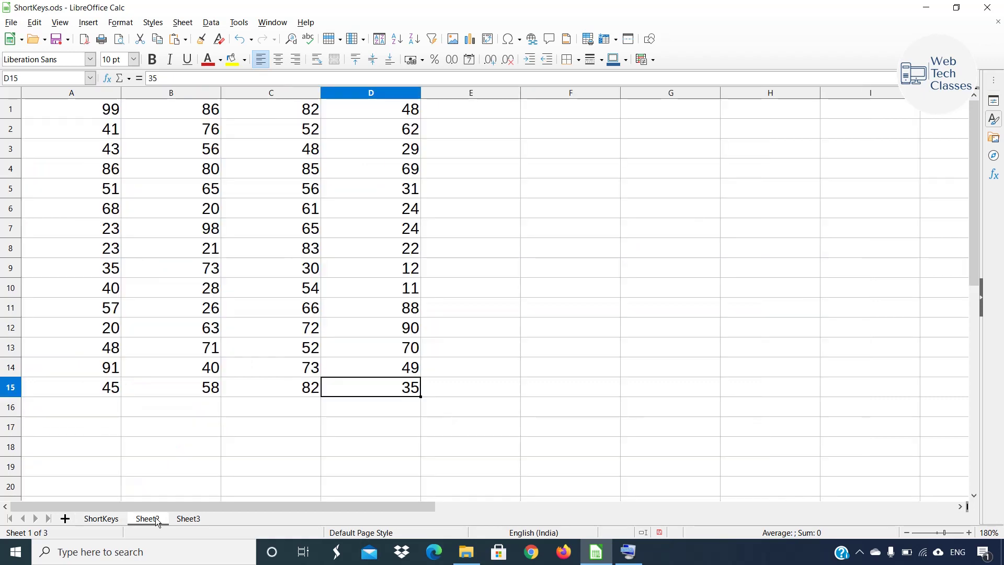
click(356, 246)
key(ctrl+super+o)
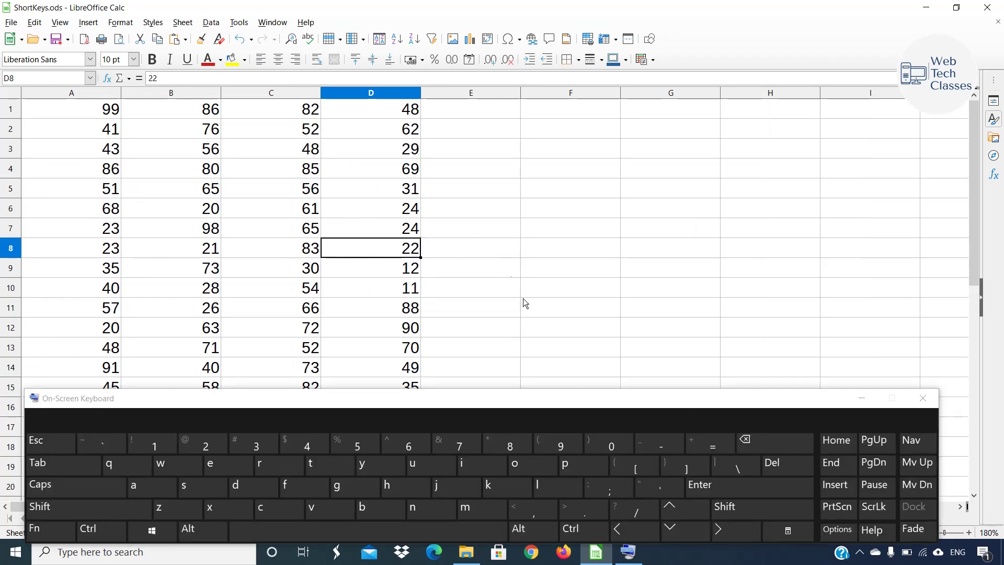
click(747, 482)
click(746, 482)
click(746, 482)
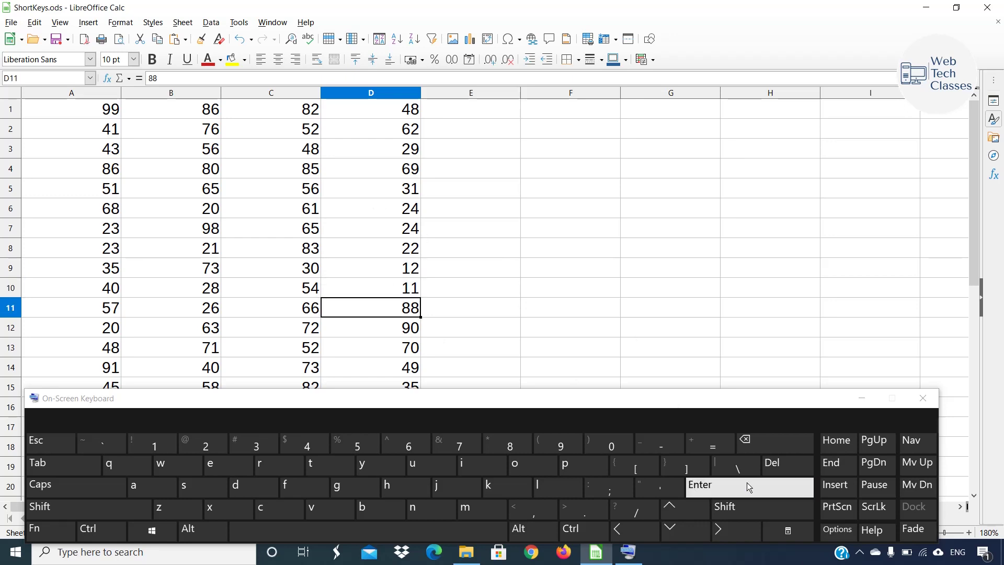
click(747, 482)
click(746, 481)
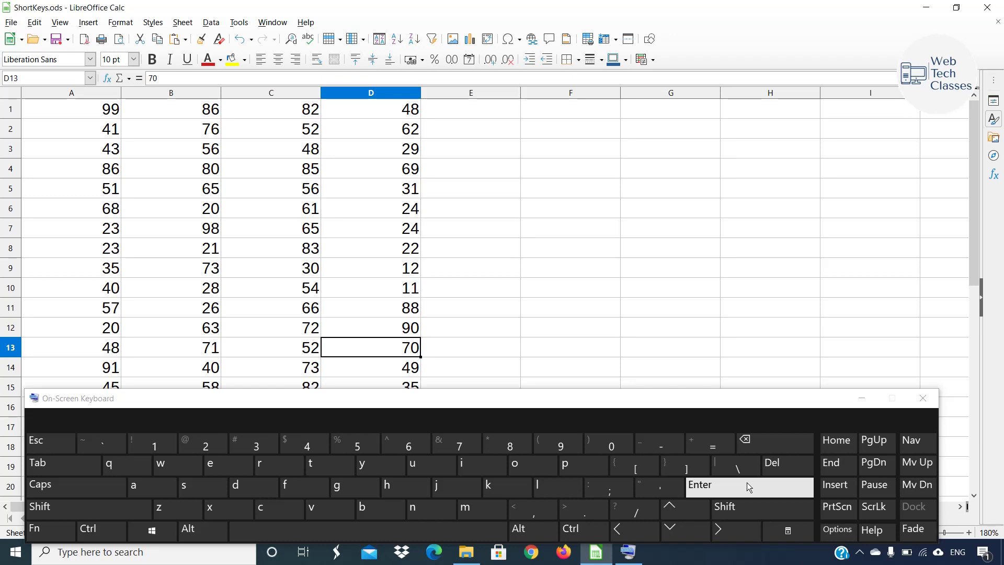
Move the cell cursor up column D one cell at a time from D13 to above D7, using the On-Screen Keyboard.
click(771, 500)
click(763, 491)
click(763, 491)
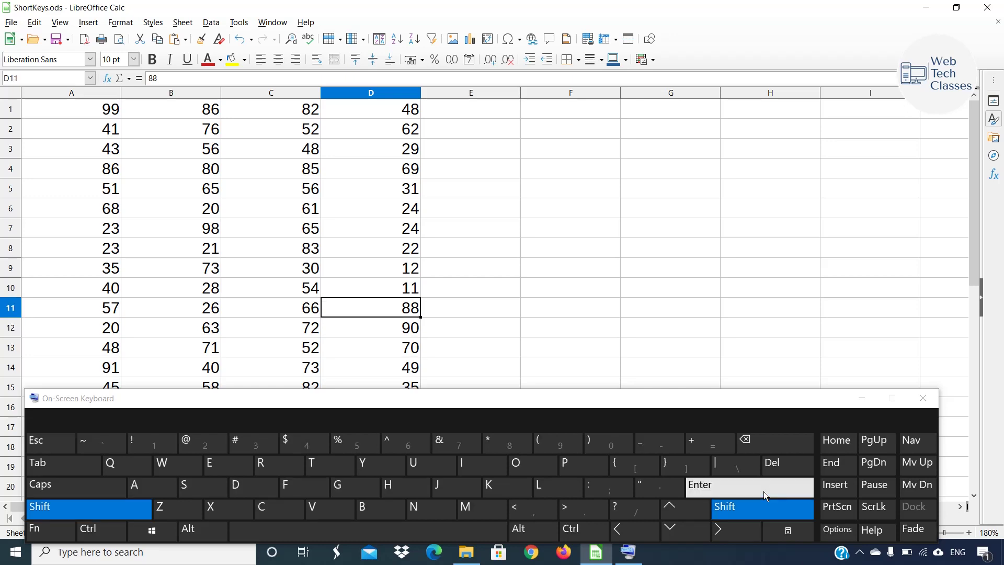
click(763, 491)
click(763, 491)
click(763, 491)
click(763, 491)
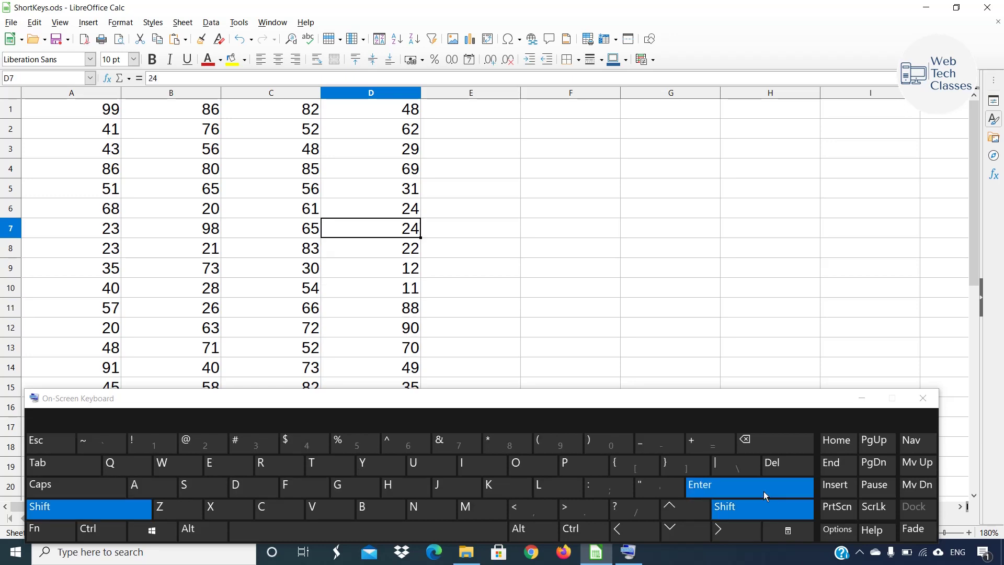
click(763, 491)
click(763, 491)
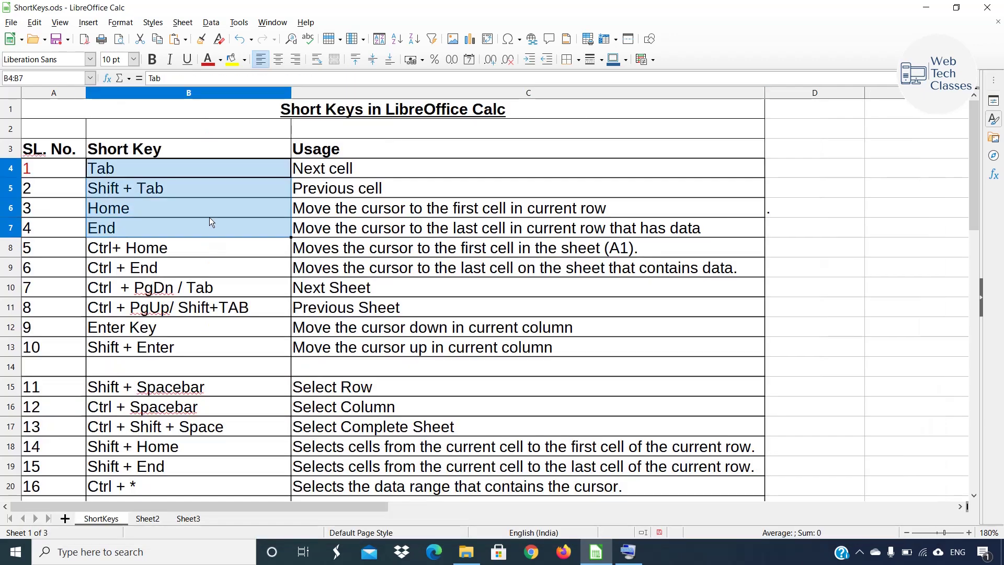
Review the navigation entries in A4:C13 and the selection entries in A15:C20 on the ShortKeys sheet by selecting each block.
drag(209, 217, 403, 346)
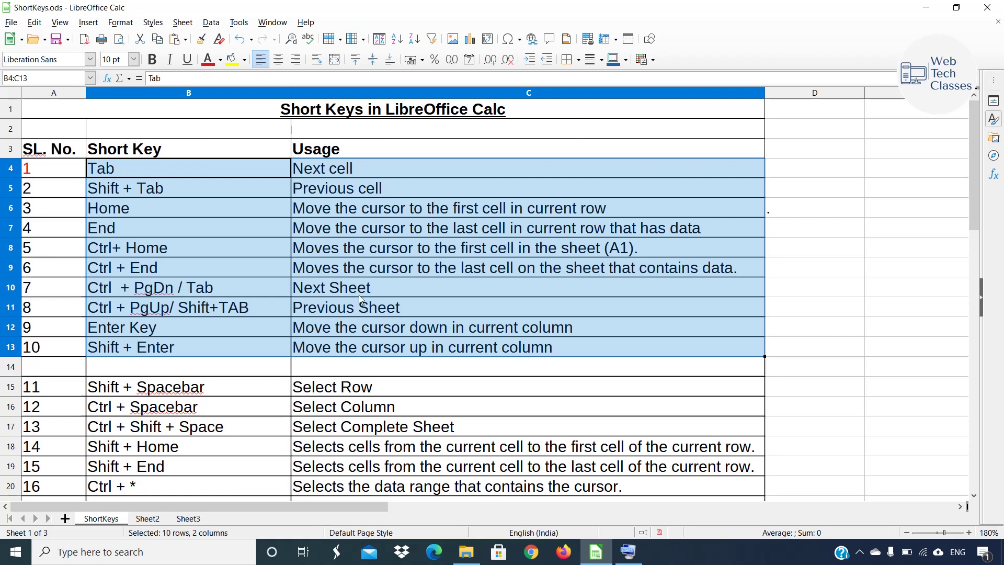
drag(52, 168, 455, 354)
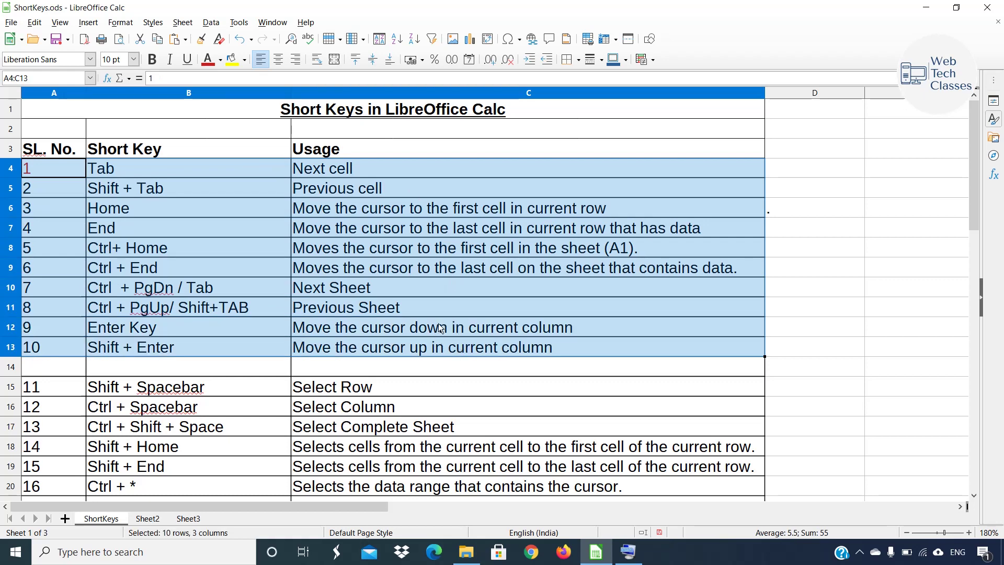
scroll(437, 324, down, 2)
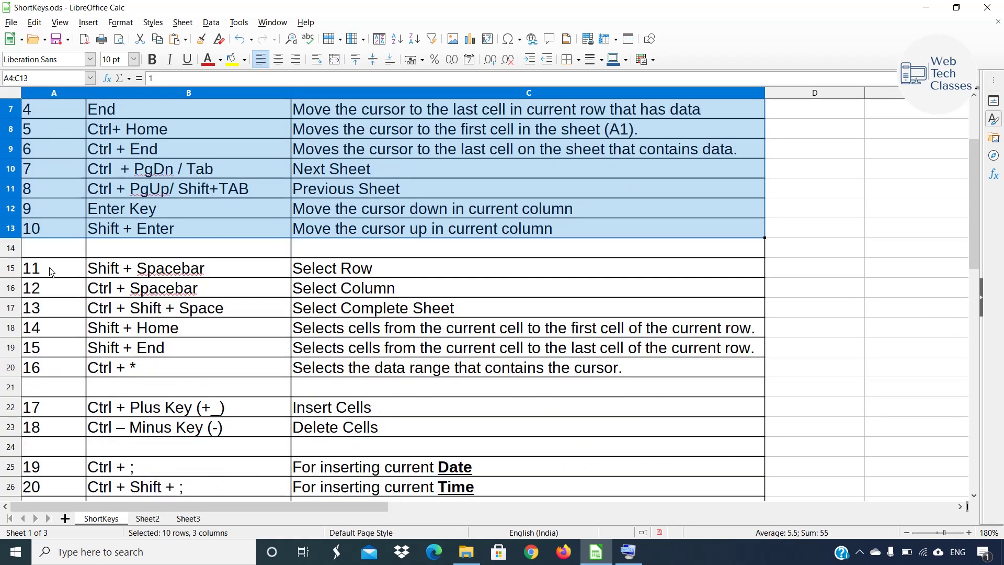
drag(49, 267, 432, 368)
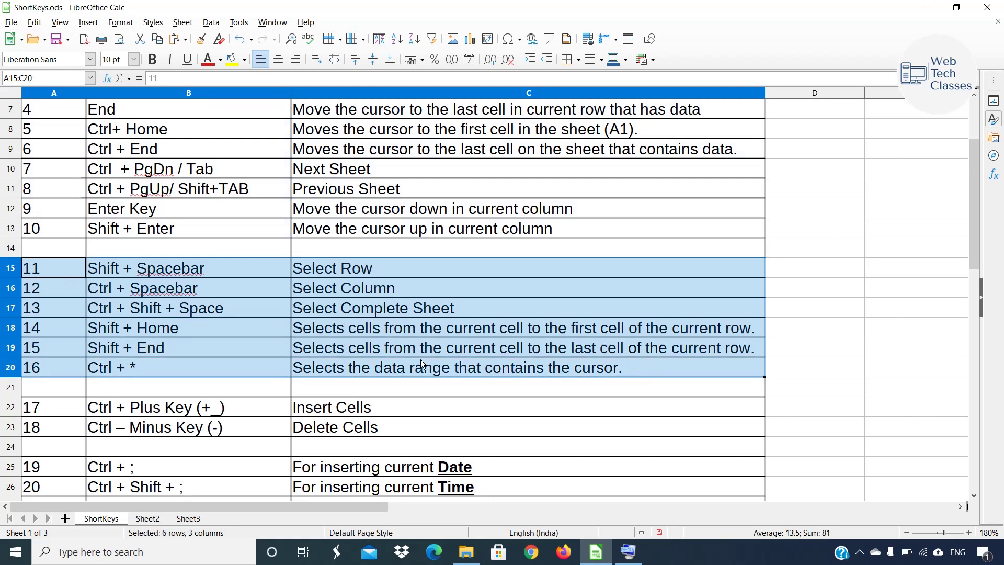
click(421, 362)
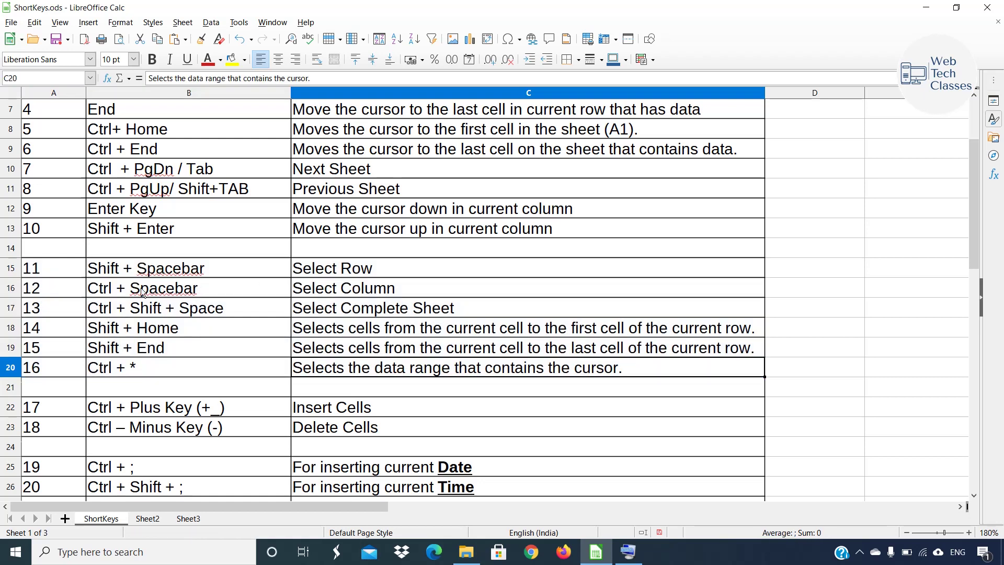
Highlight the selection-shortcut entries in A15:C20 in yellow.
drag(61, 262, 435, 359)
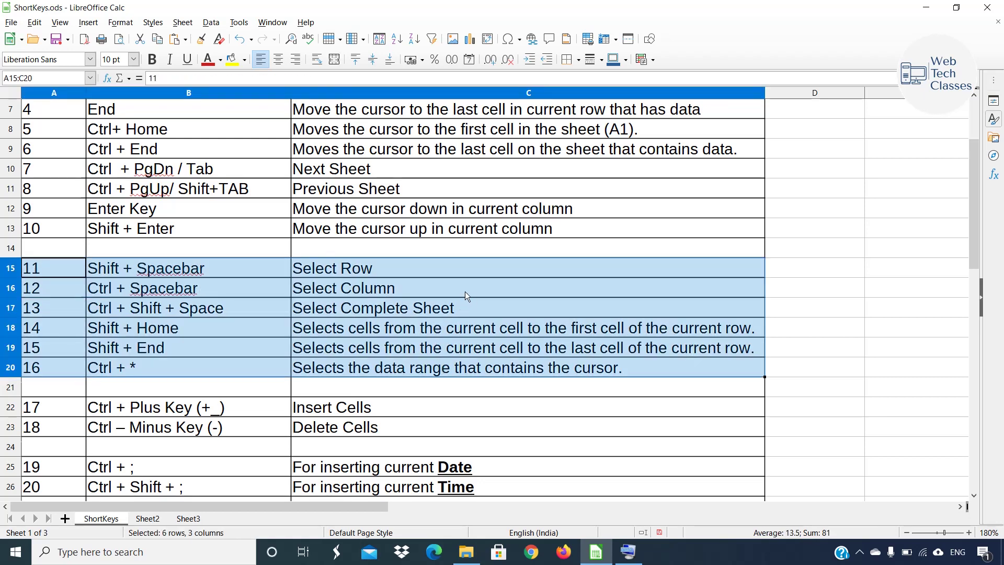
scroll(409, 283, down, 1)
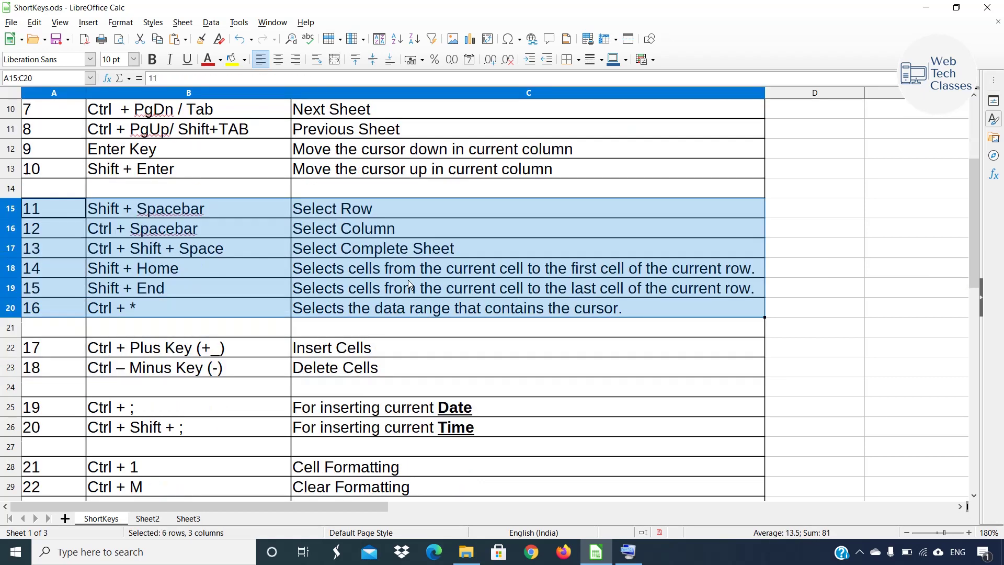
click(232, 59)
click(378, 348)
drag(60, 209, 413, 301)
click(489, 421)
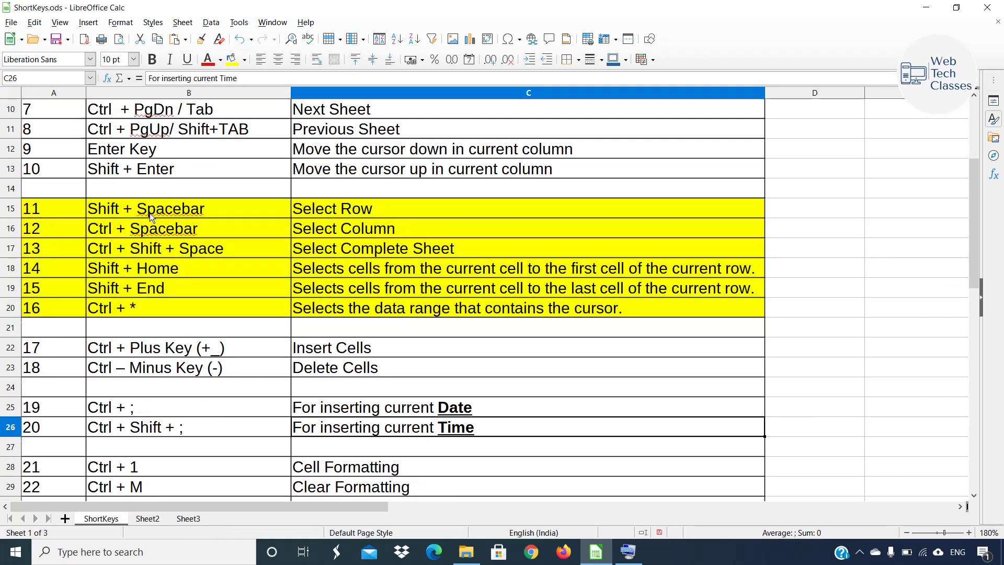
Examine the row, column and complete-sheet selection shortcuts listed in B15:C17.
click(193, 210)
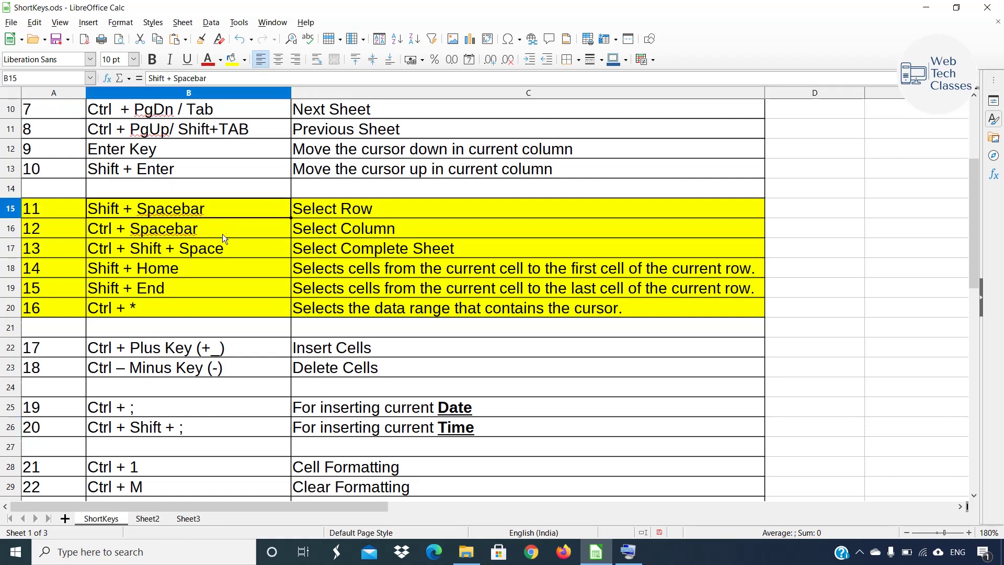
click(356, 202)
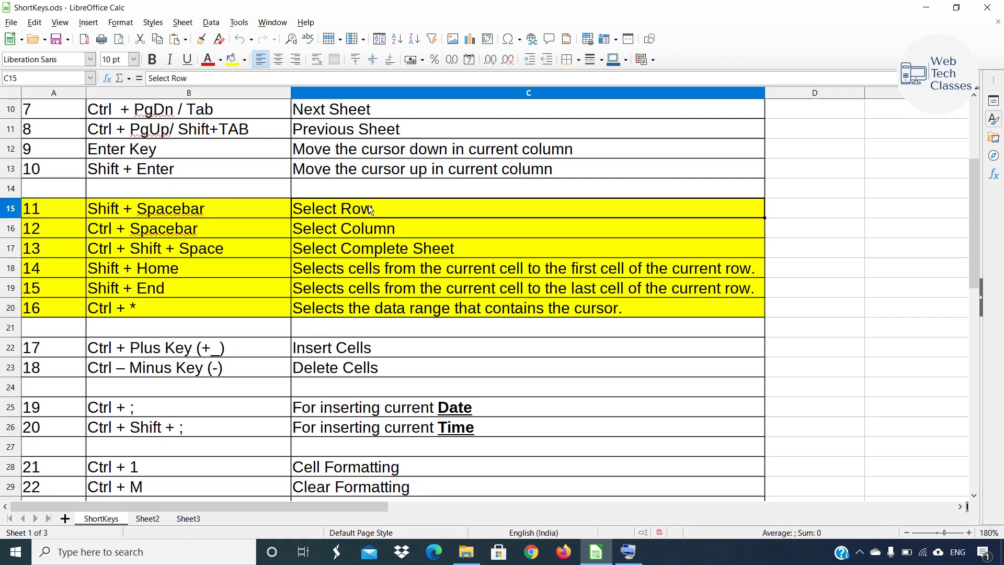
click(167, 230)
click(339, 232)
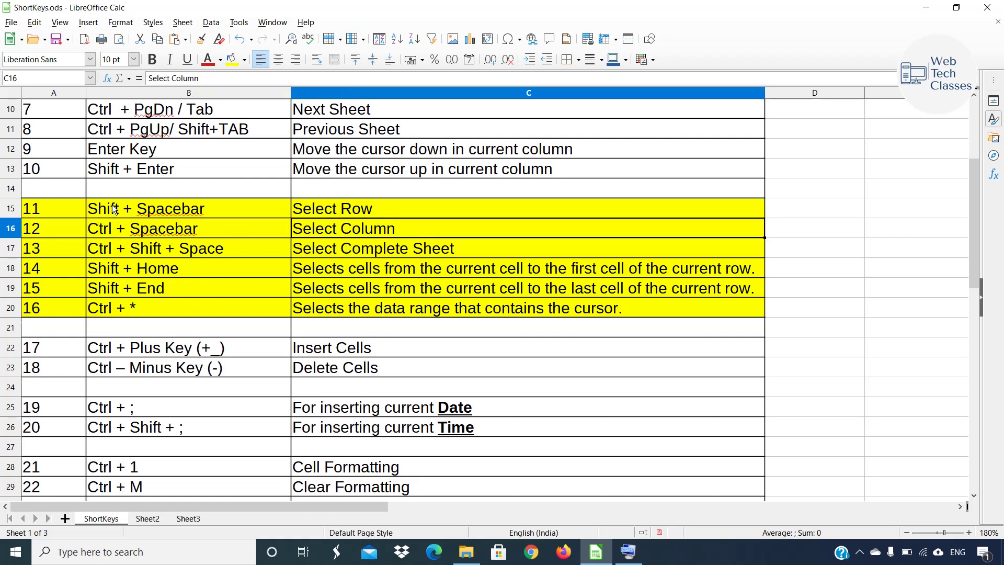
drag(114, 209, 347, 251)
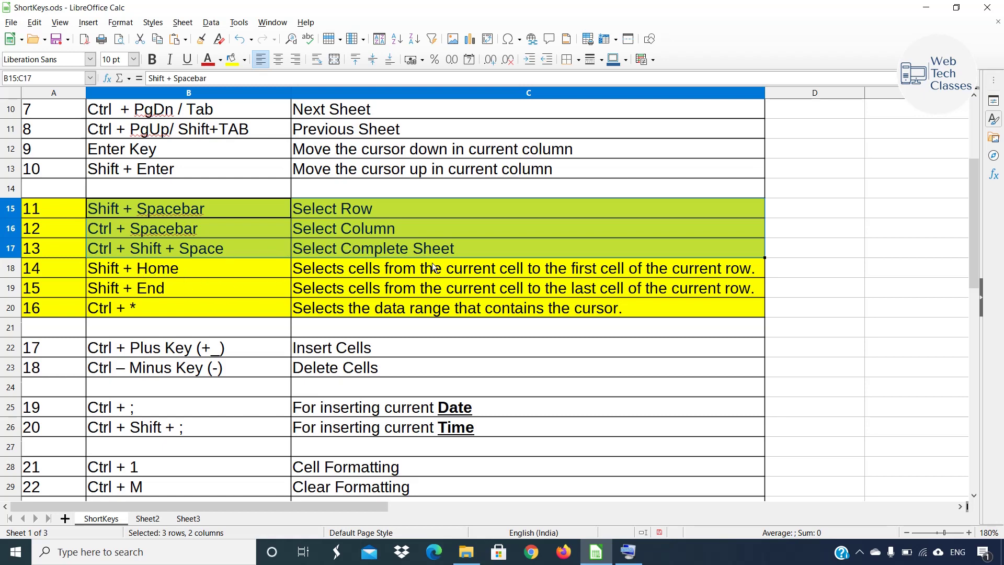
Switch to Sheet2 and select the entire row containing C10, using the On-Screen Keyboard.
key(ctrl+Page_Down)
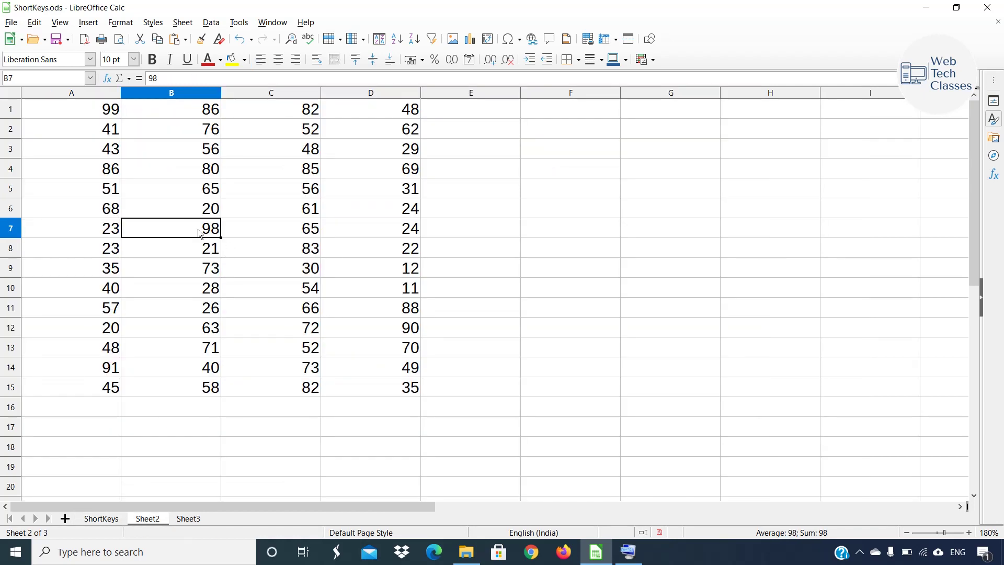
click(628, 551)
click(261, 289)
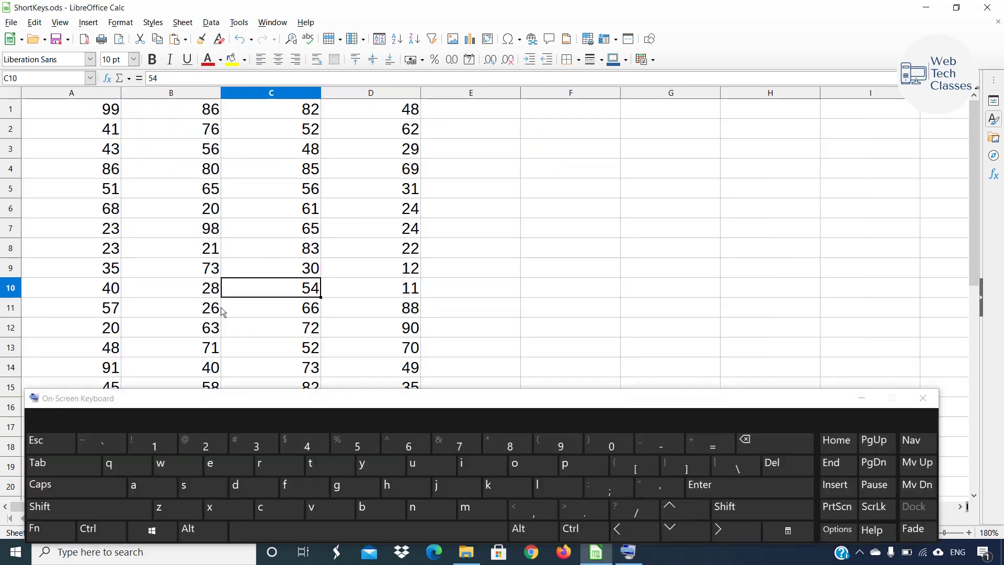
key(shift)
click(343, 528)
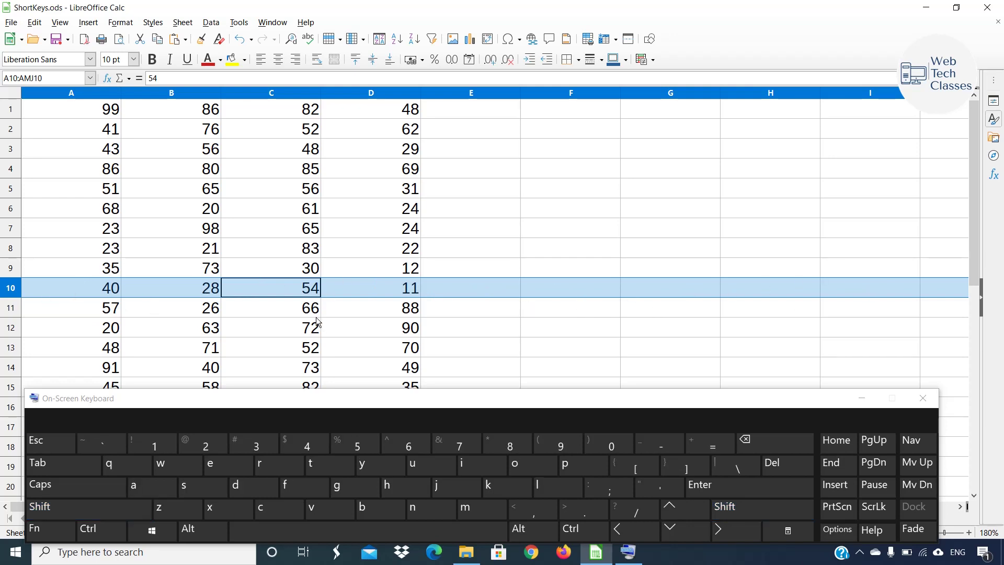
Select the entire column containing D10, using the On-Screen Keyboard.
click(366, 291)
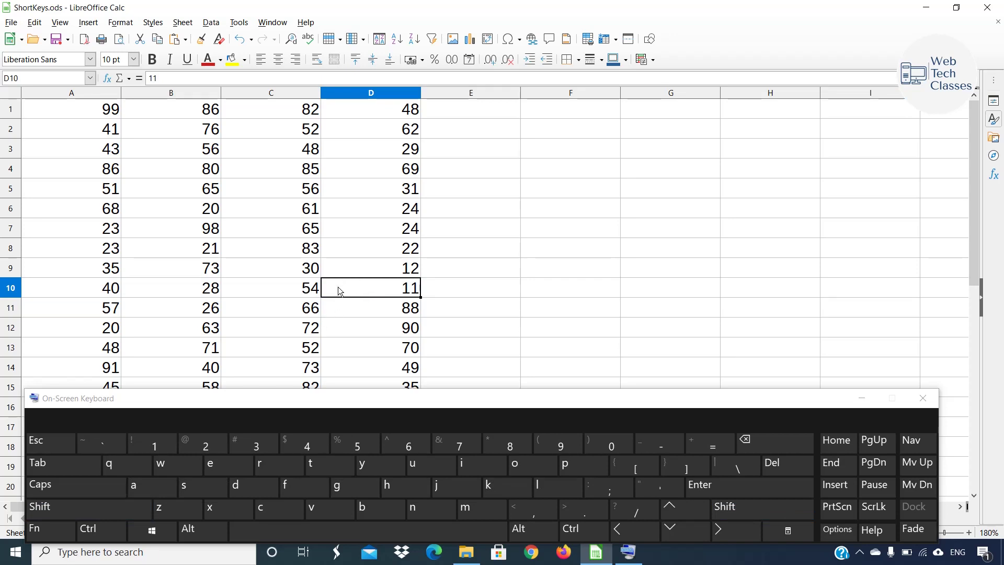
key(ctrl)
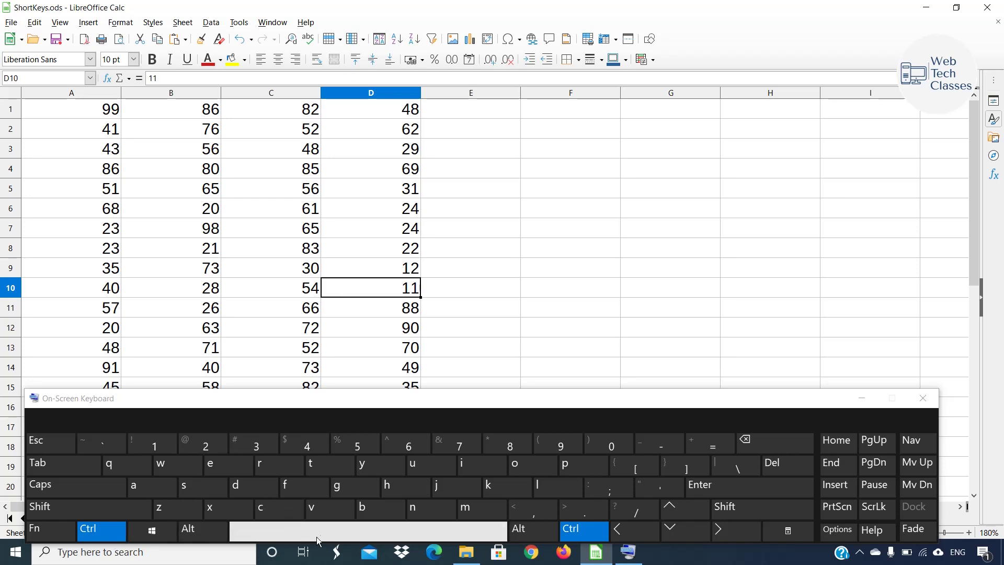
click(332, 529)
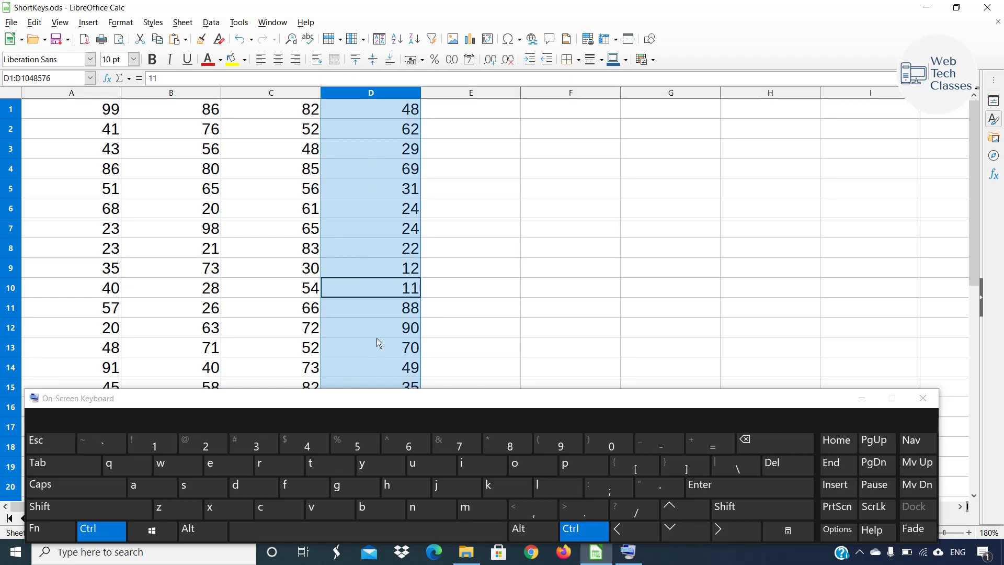
Select the complete sheet from cell C9 with the On-Screen Keyboard, then minimise the keyboard.
click(469, 296)
click(257, 277)
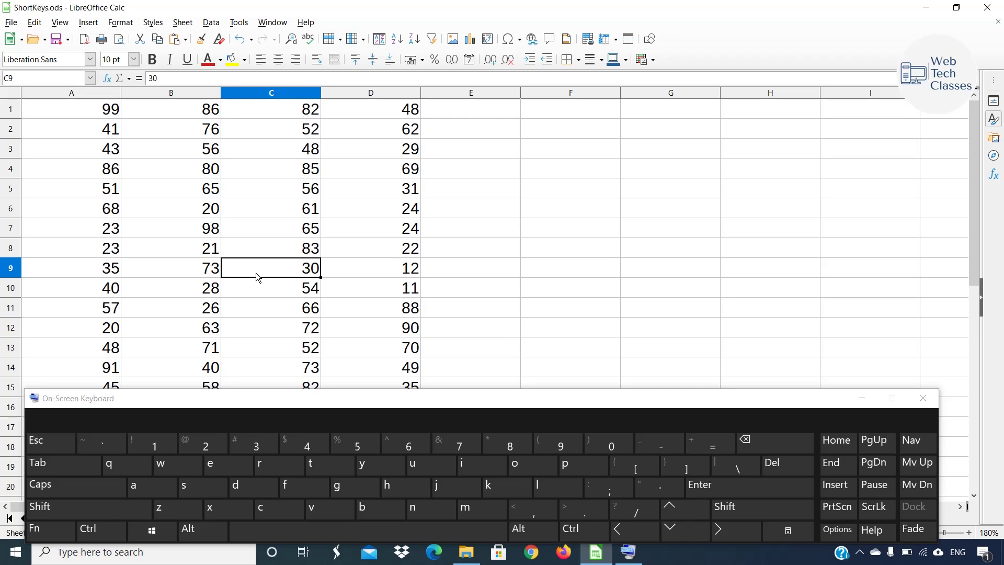
key(ctrl)
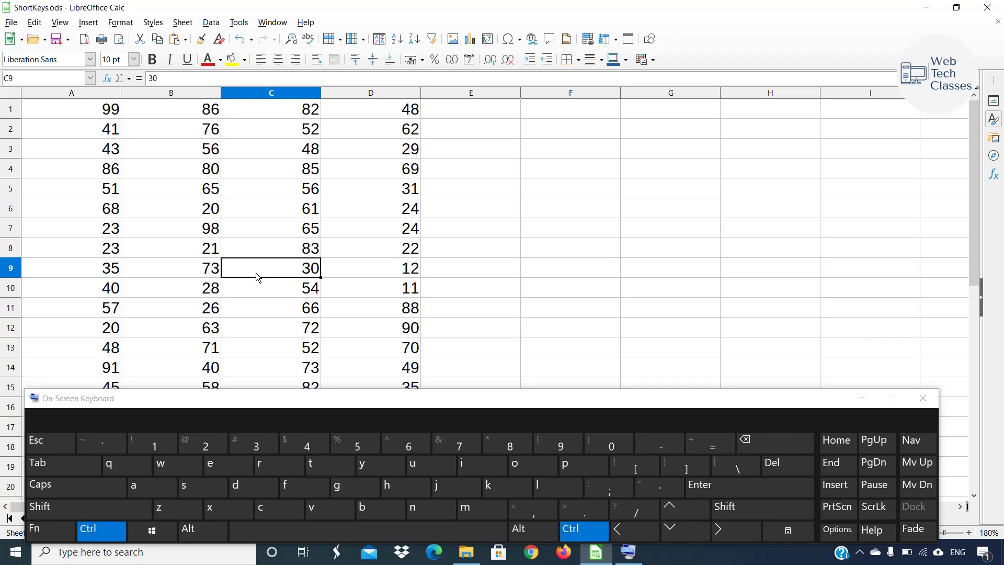
key(shift)
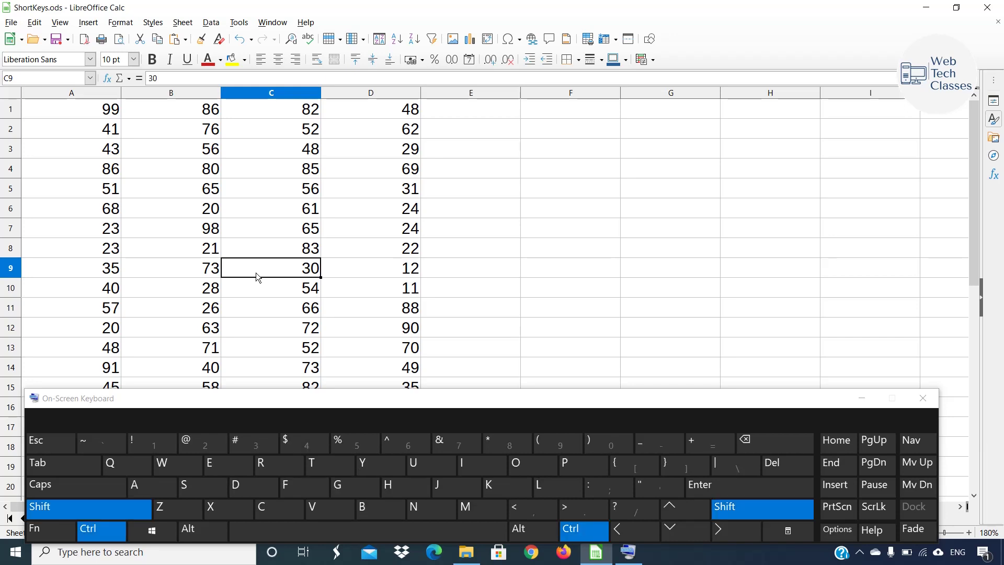
click(371, 530)
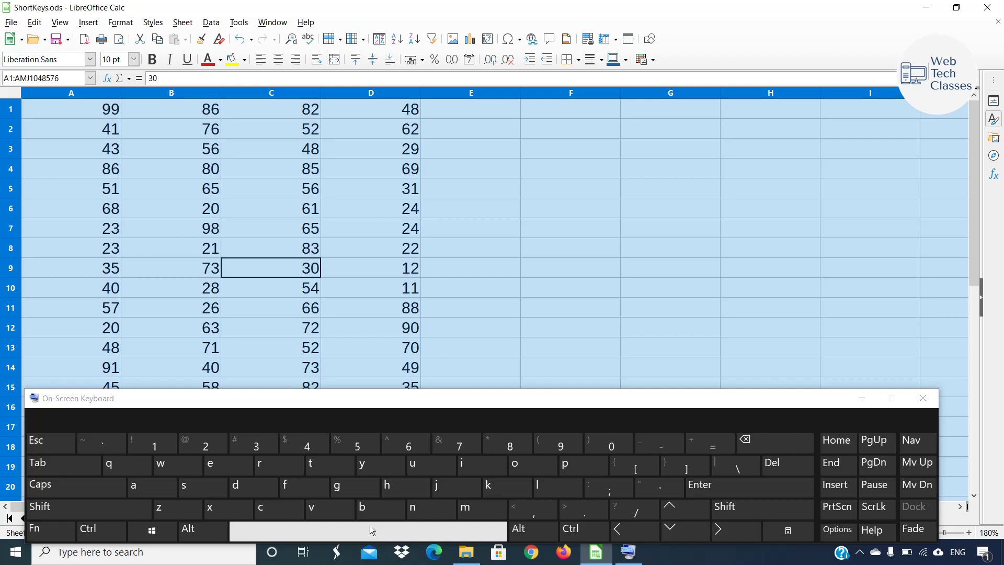
click(861, 400)
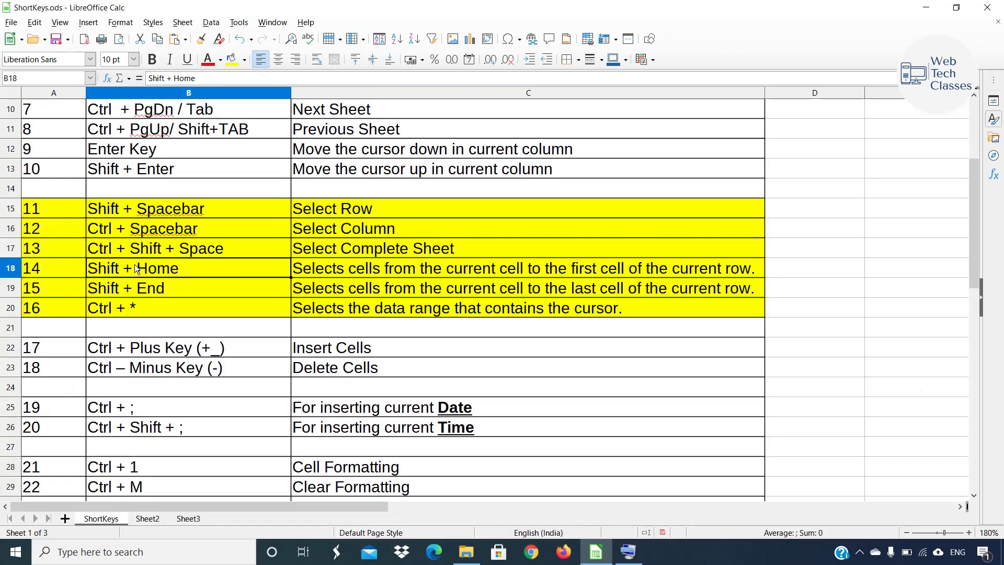
Review the ShortKeys entries in B18:C19 for selecting to the first and last cell of a row, plus the data-range entry in C20.
drag(134, 264, 367, 284)
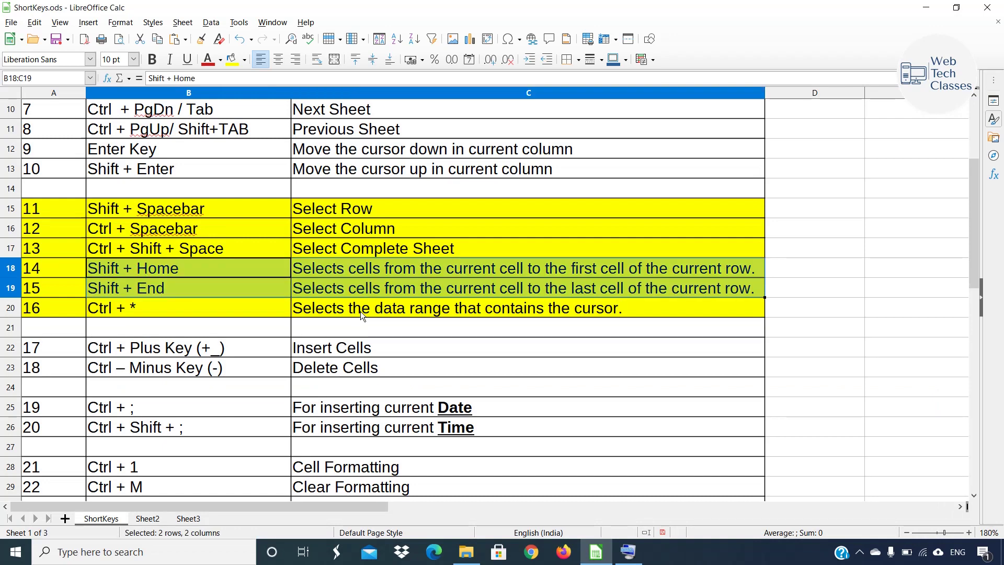
click(383, 308)
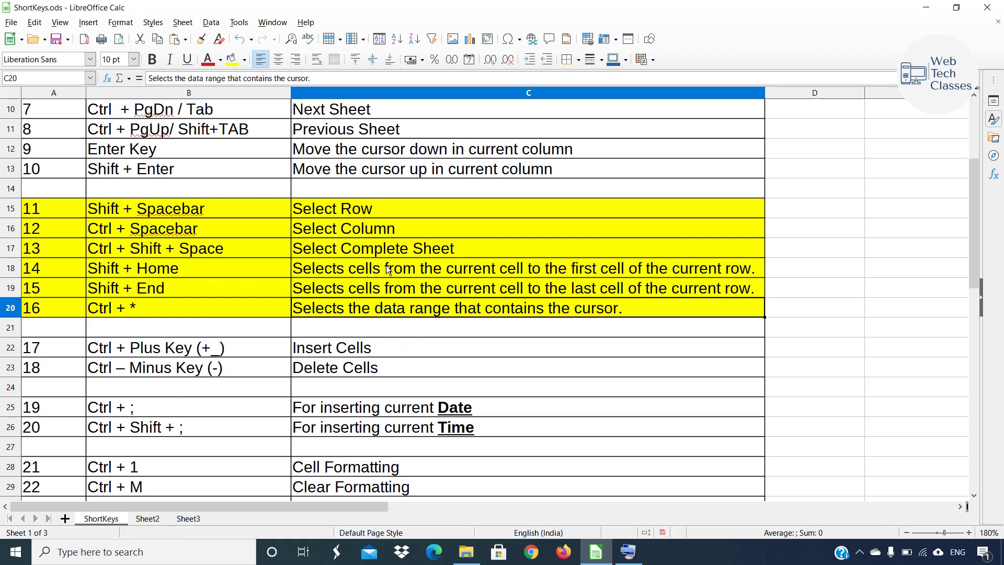
click(609, 269)
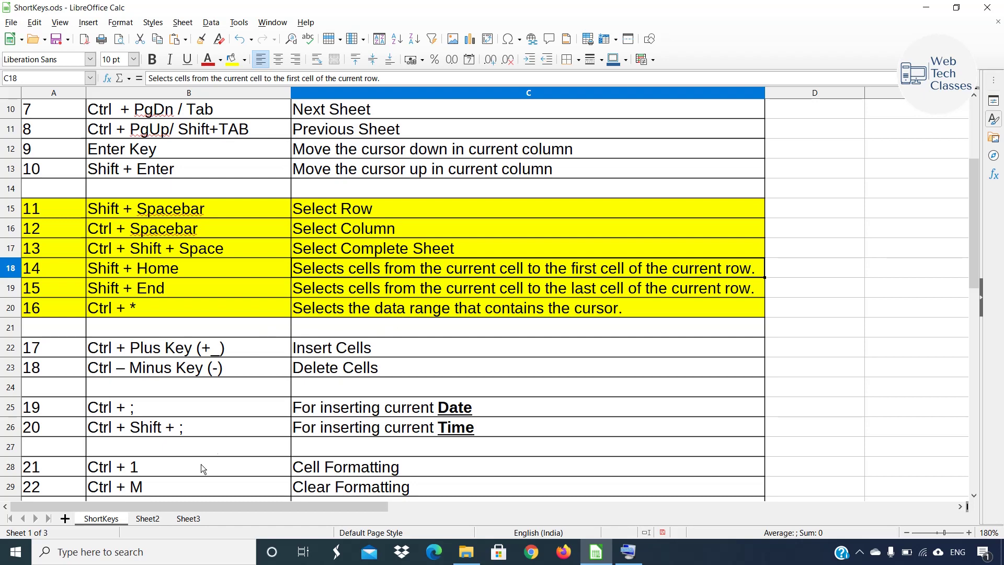
On Sheet2, select from B8 back to the first cell of row 8 and make A8 the active cell within the selection.
click(148, 518)
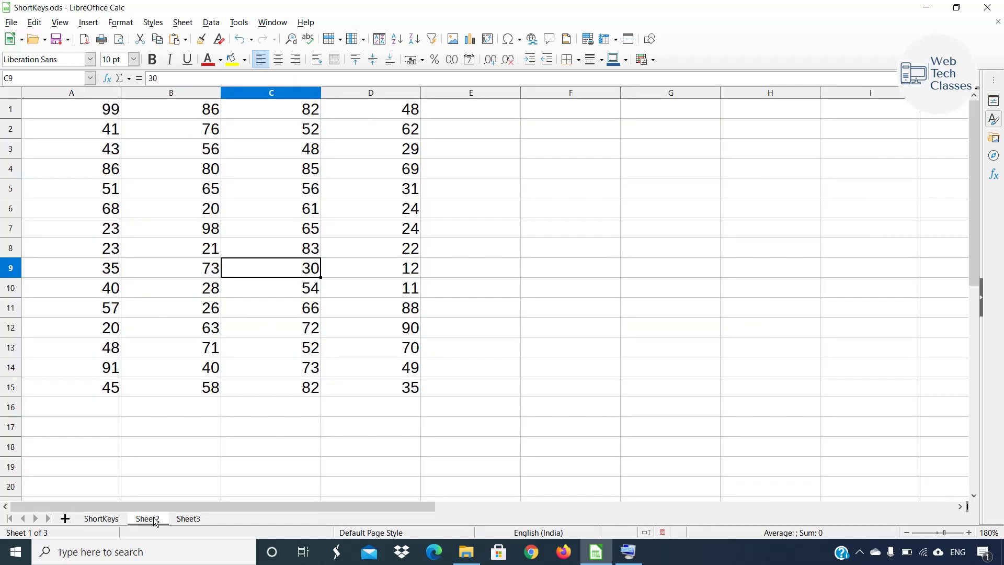
click(195, 251)
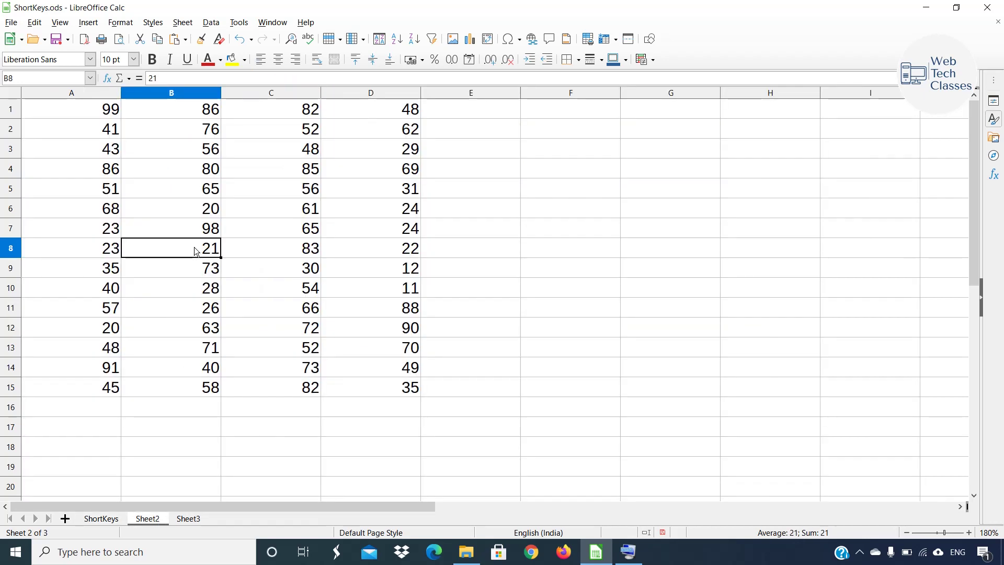
click(628, 551)
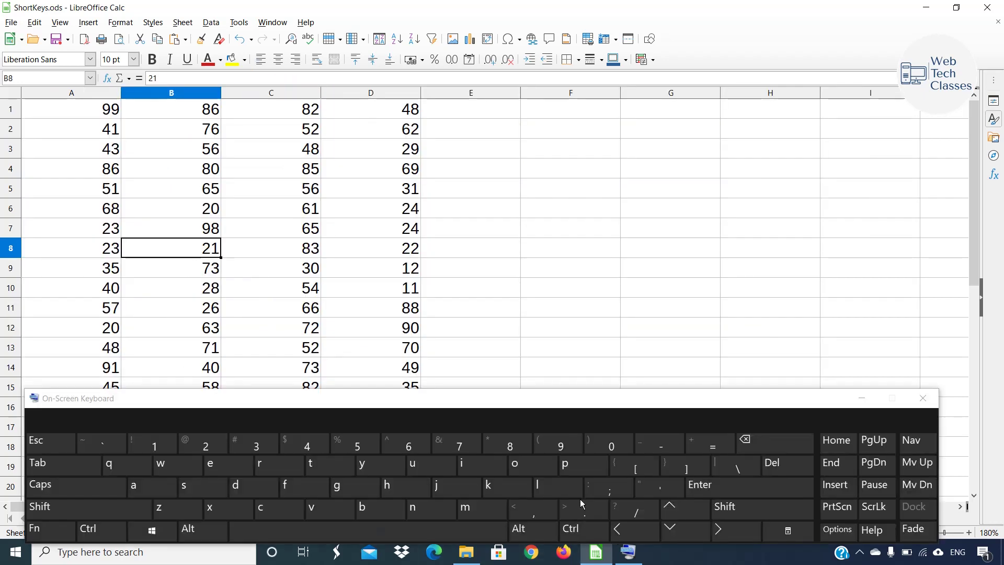
key(shift)
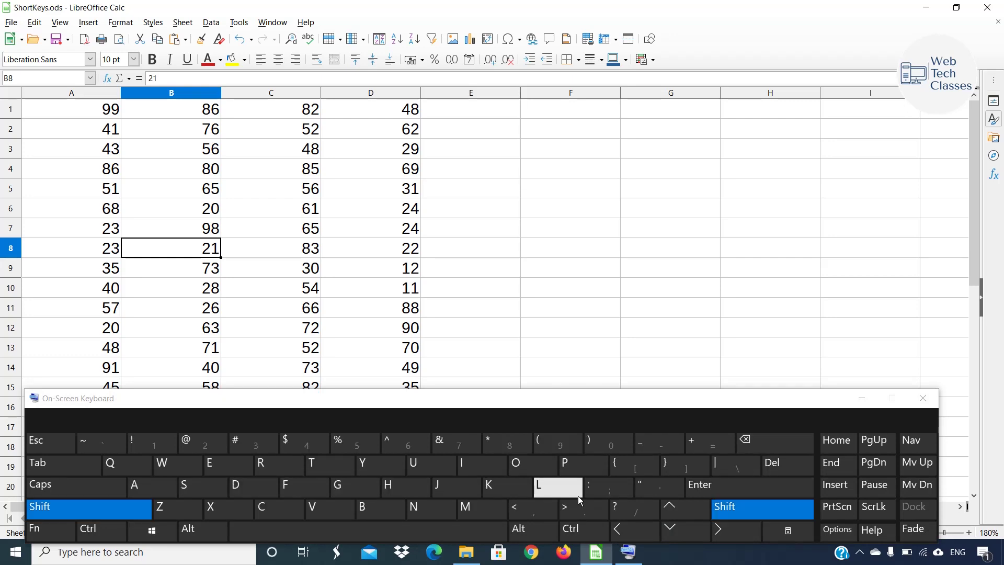
click(839, 444)
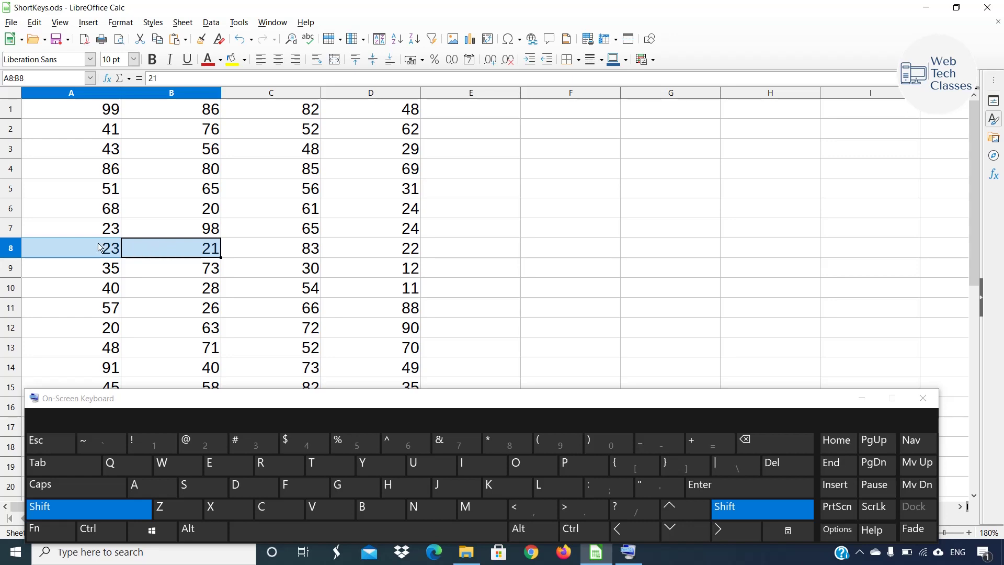
key(shift+Return)
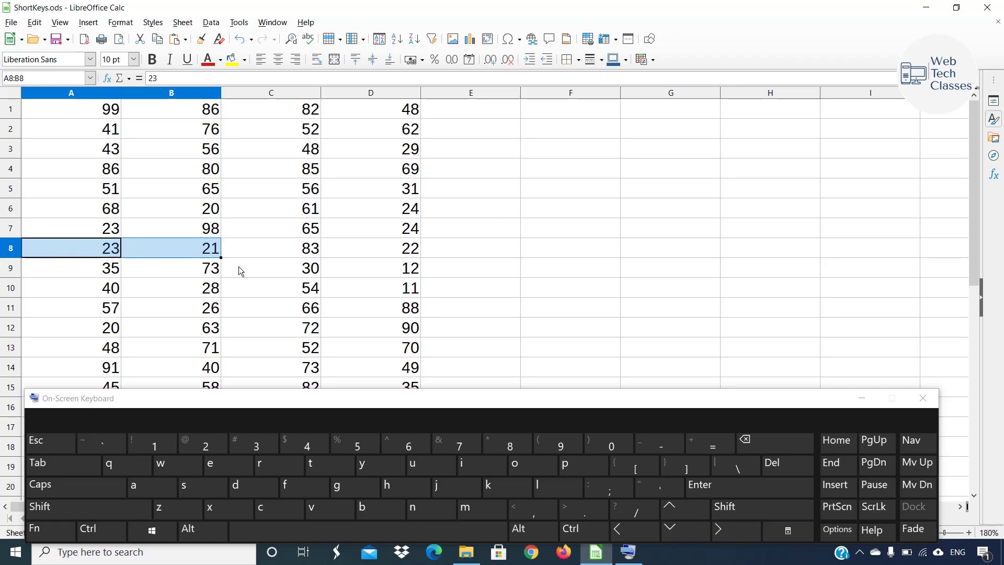
Select the row 9 data from B9 to D9 by hand, and repeat it from B9 using the On-Screen Keyboard.
click(193, 271)
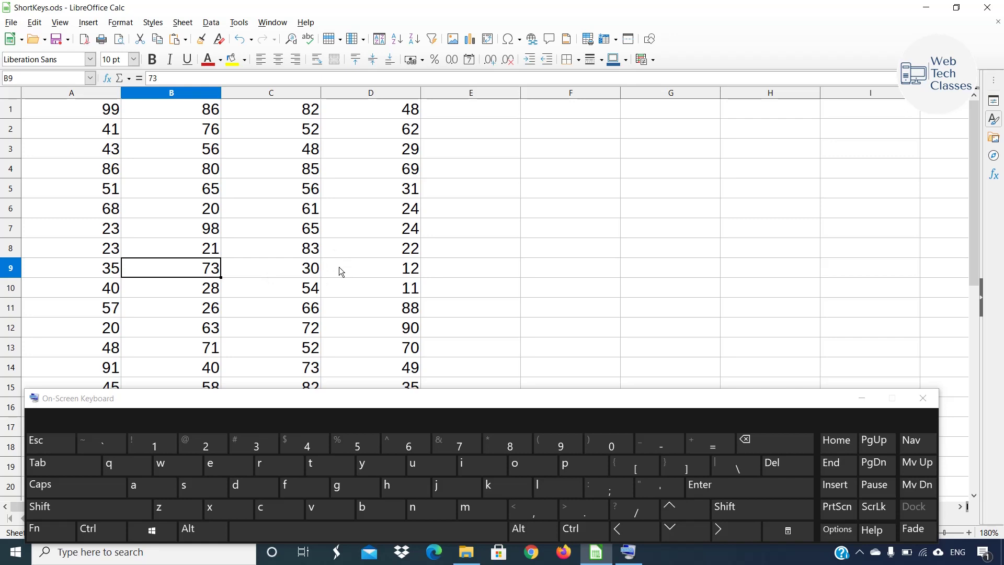
click(391, 271)
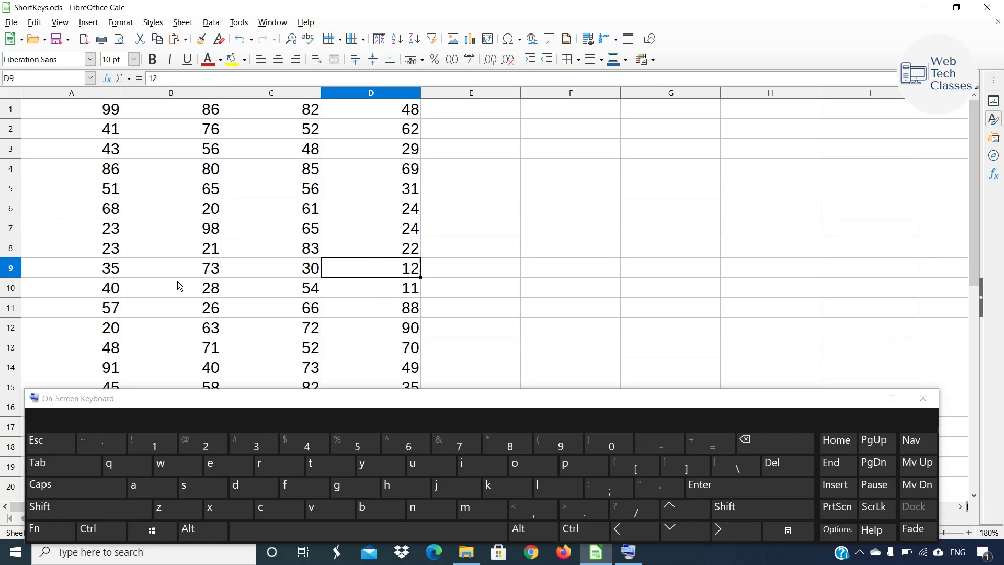
drag(202, 270, 349, 268)
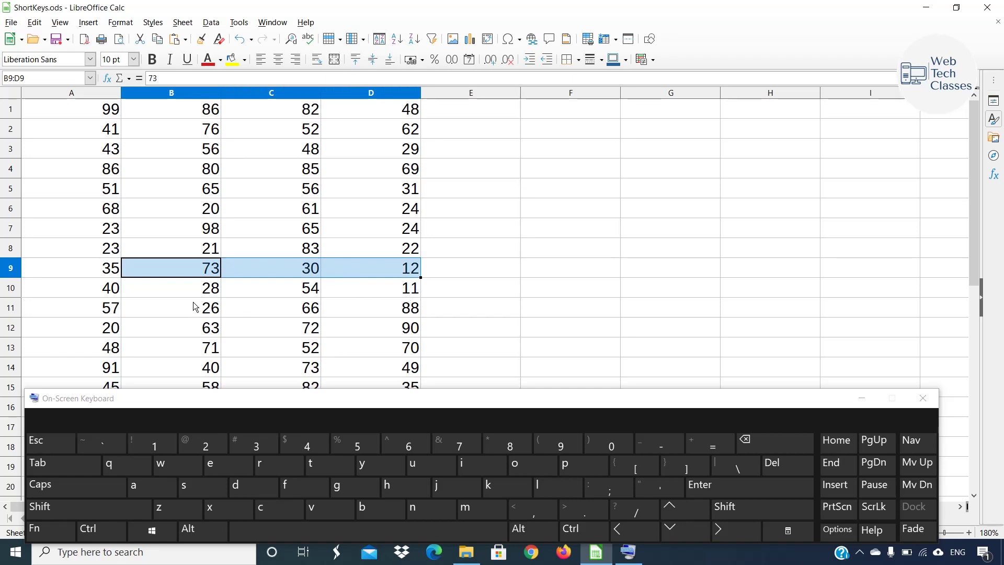
click(192, 272)
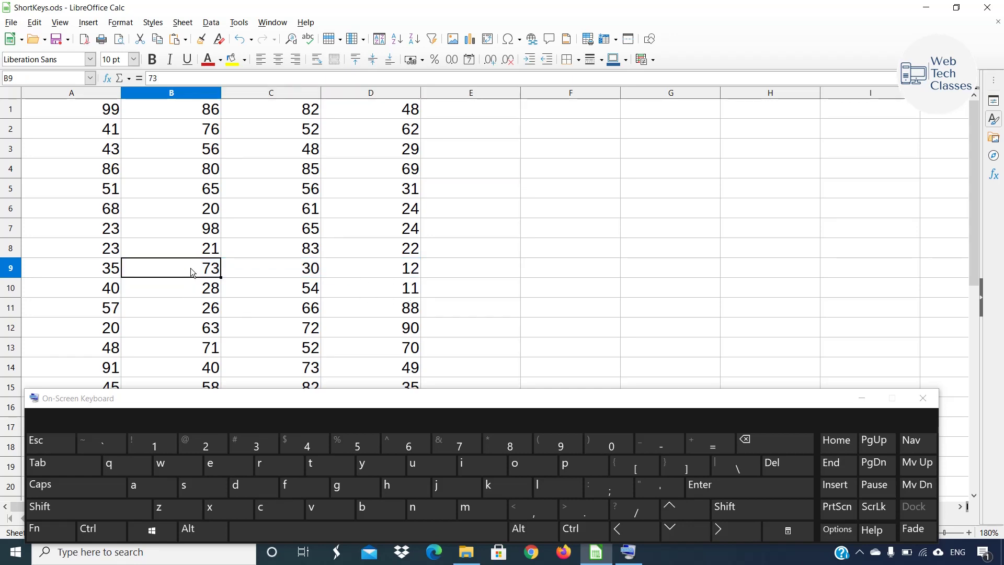
key(shift)
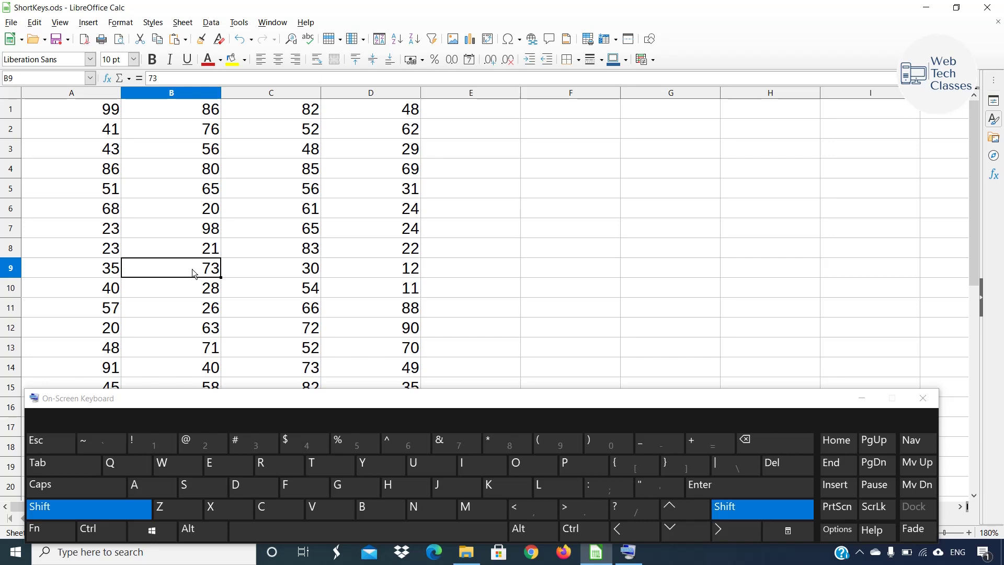
click(845, 467)
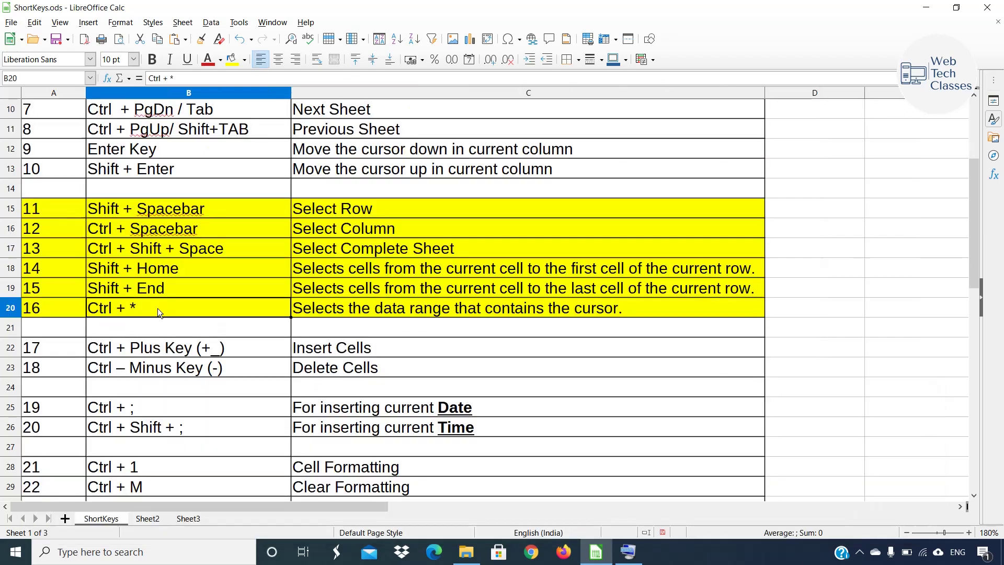
Review the data-range selection shortcut in A20:C20 on the ShortKeys sheet.
drag(61, 303, 381, 310)
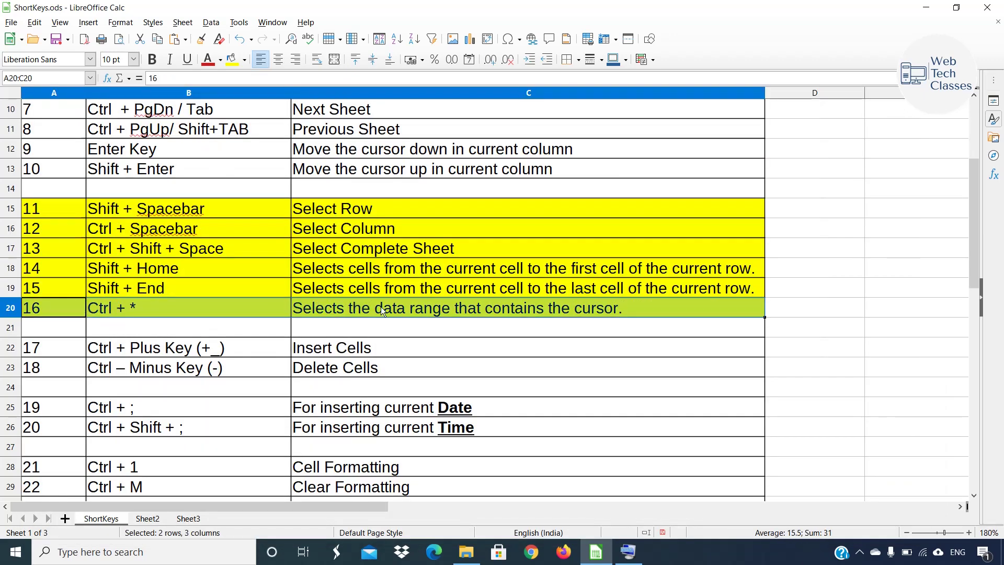
click(146, 307)
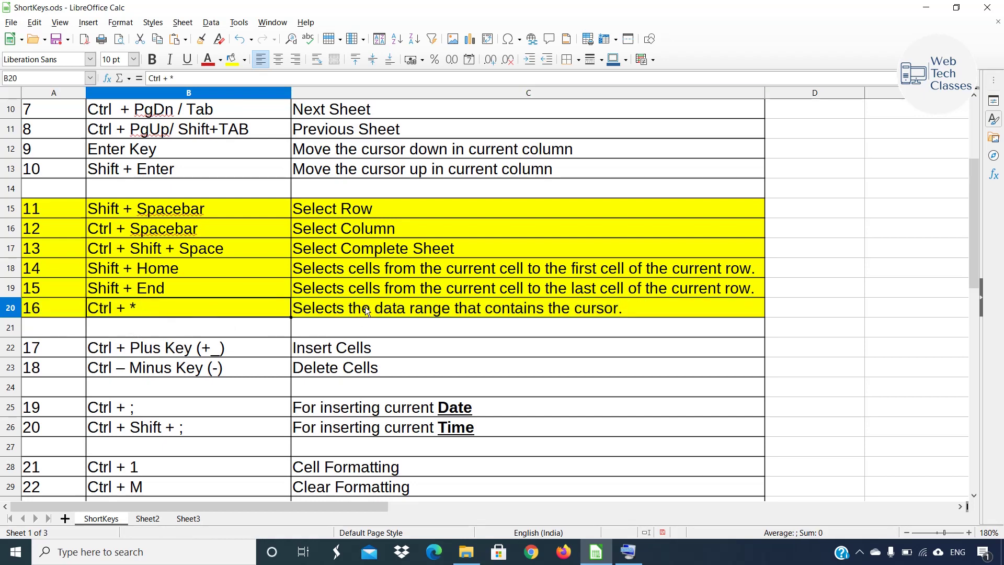
click(346, 369)
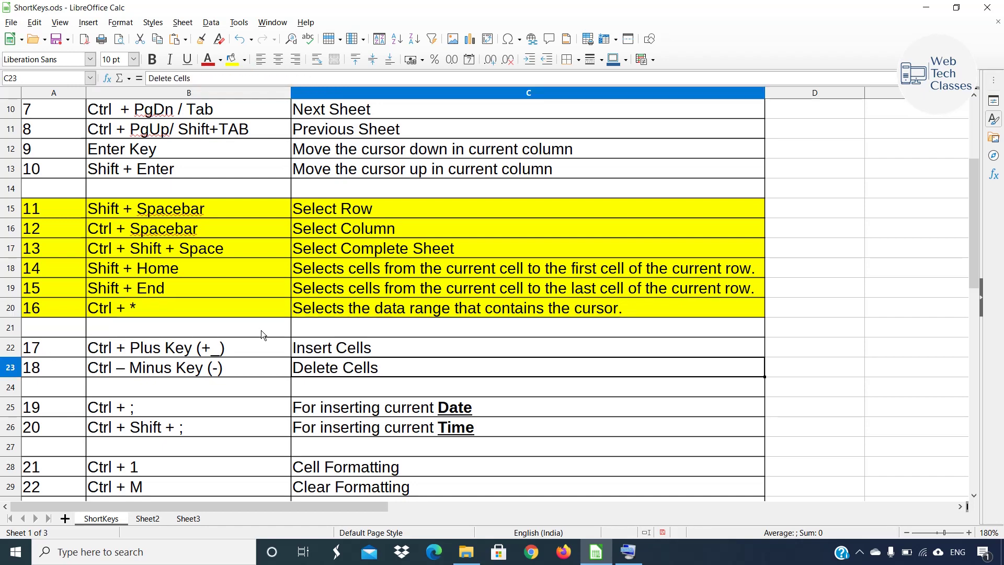
Review the separate data blocks on the ShortKeys sheet by selecting A3:C13 and the date and time entries in A25:C26.
scroll(261, 331, up, 3)
click(365, 248)
click(398, 288)
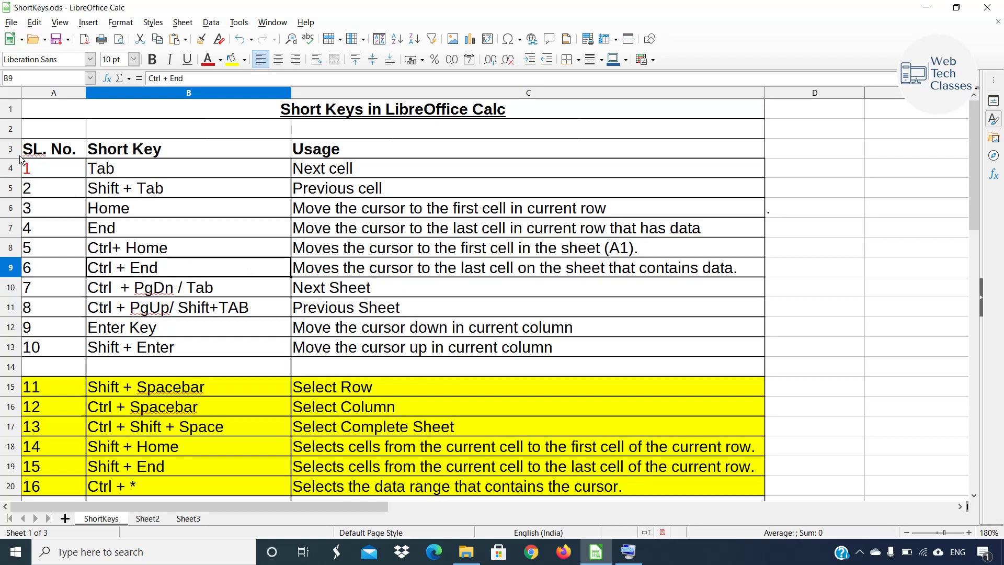
drag(43, 147, 450, 340)
scroll(450, 341, down, 5)
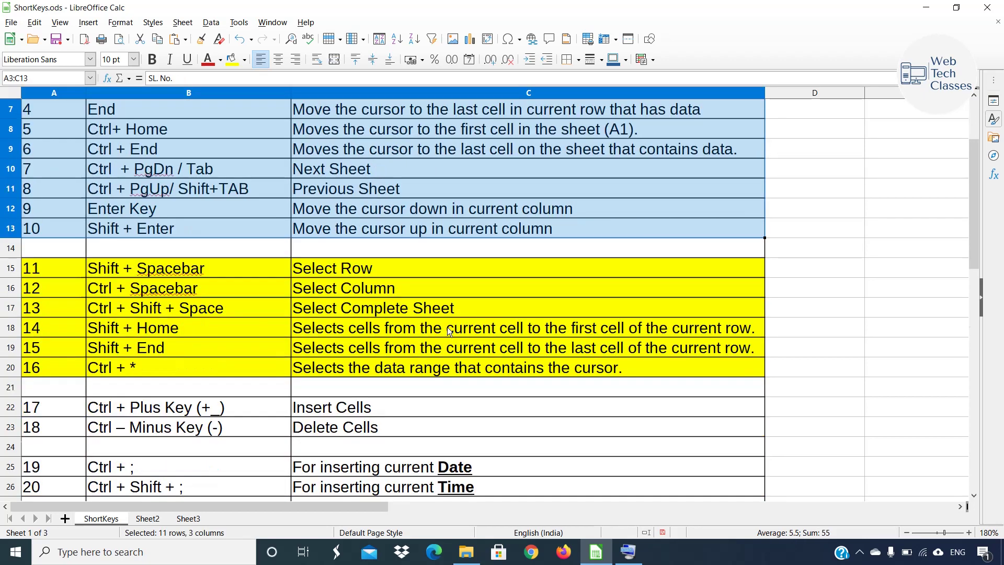
click(404, 292)
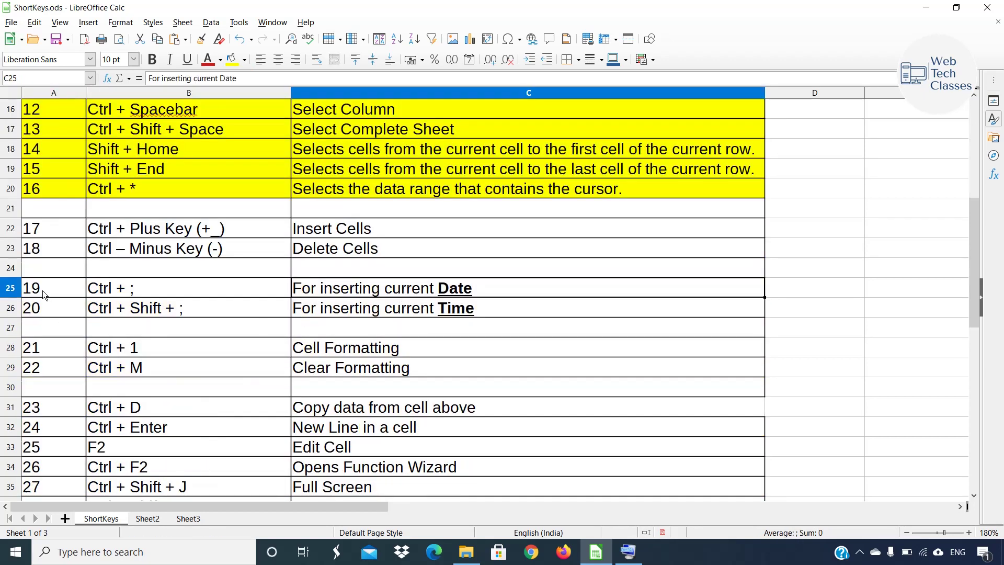
drag(43, 290, 378, 306)
Select the whole data range surrounding cell B6 on the ShortKeys sheet.
scroll(378, 306, up, 2)
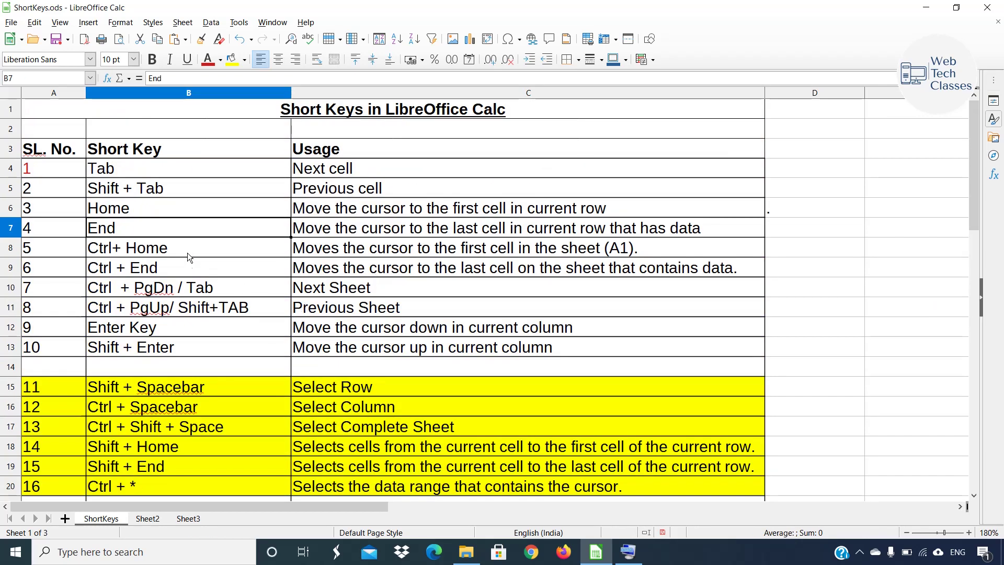
click(213, 210)
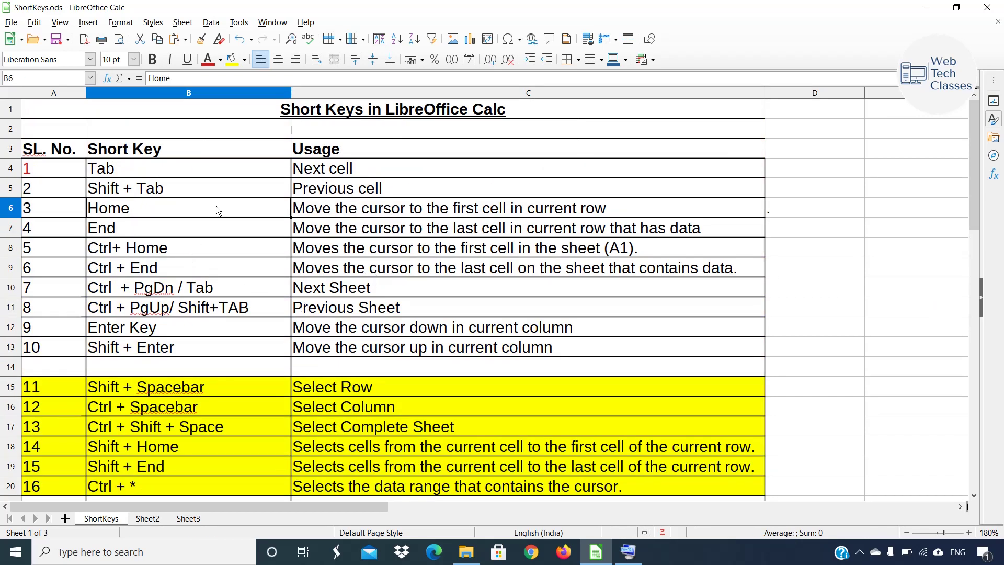
key(ctrl+KP_Multiply)
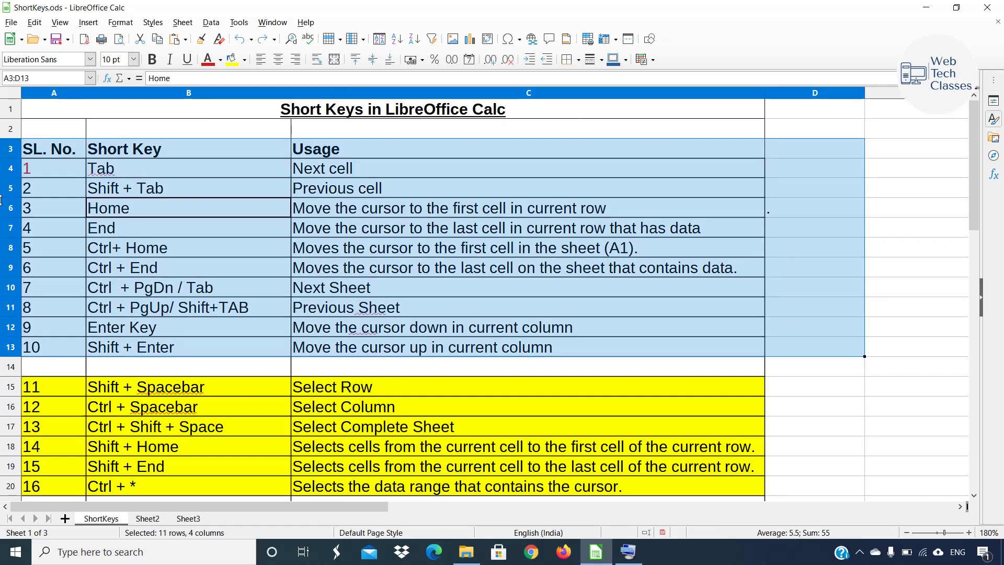
Select the whole data range surrounding cell C18 on the ShortKeys sheet.
scroll(855, 325, down, 2)
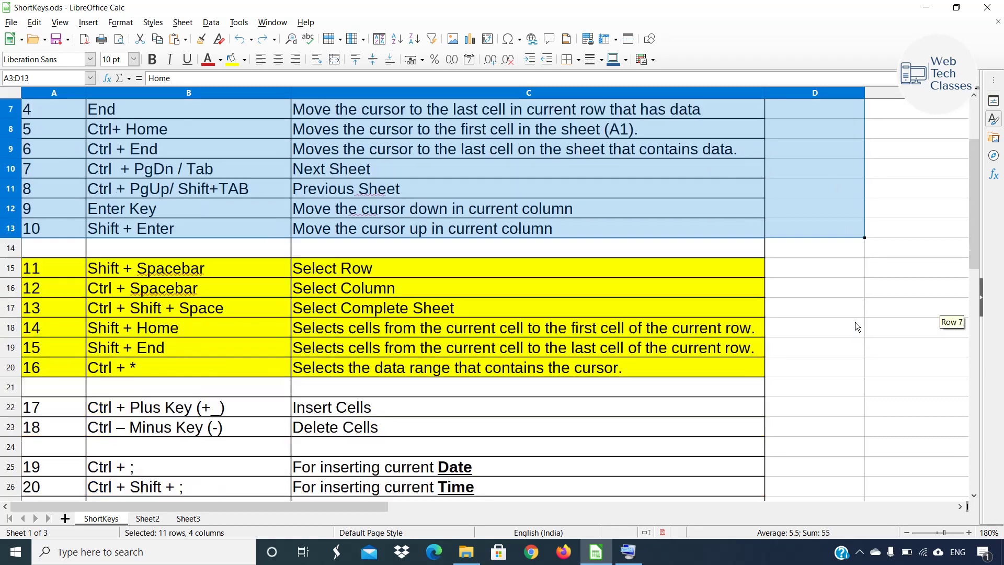
click(355, 330)
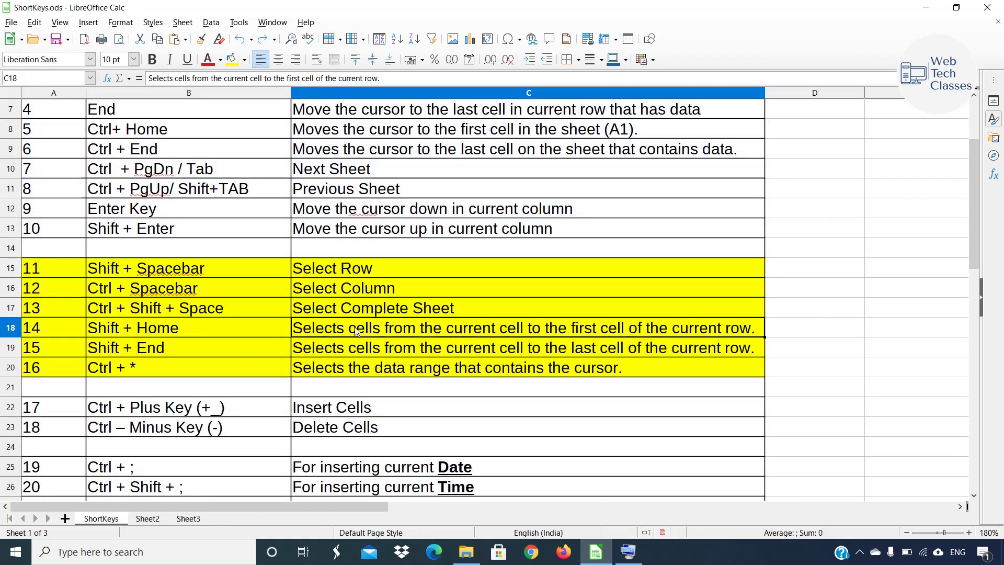
key(ctrl+asterisk)
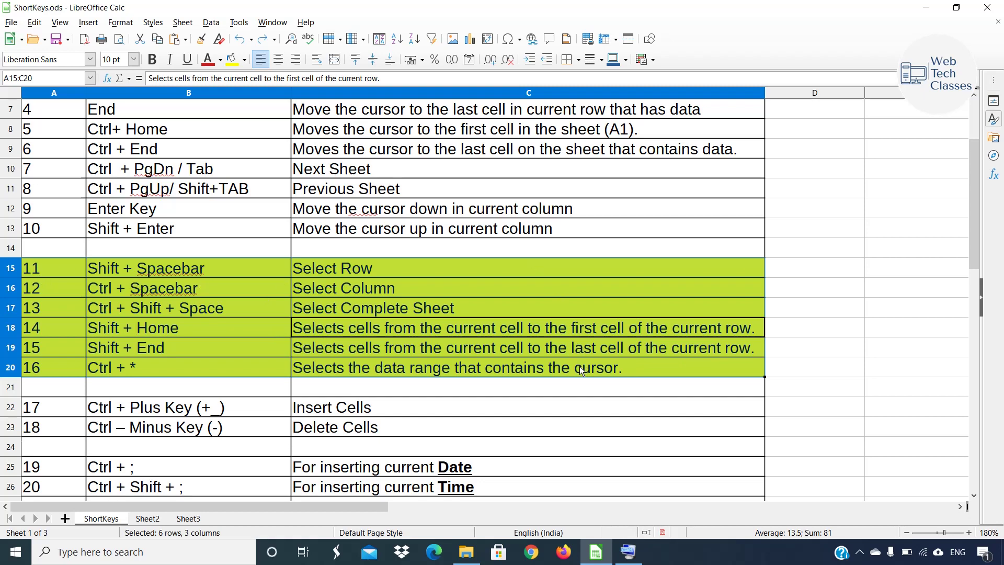
Select the insert and delete shortcut entries in A22:C23 by hand, and select the same data range again from C22.
drag(45, 407, 375, 420)
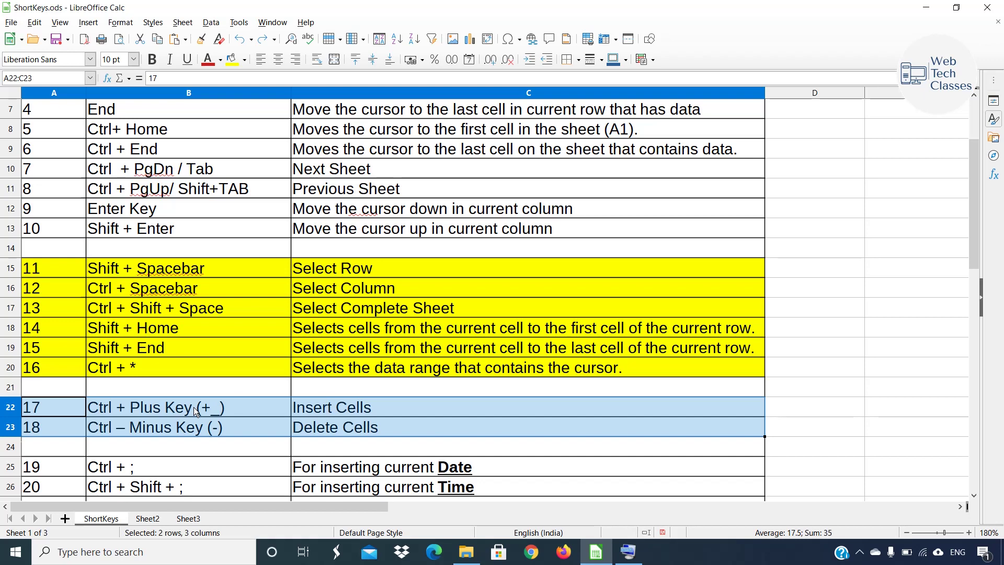
key(End)
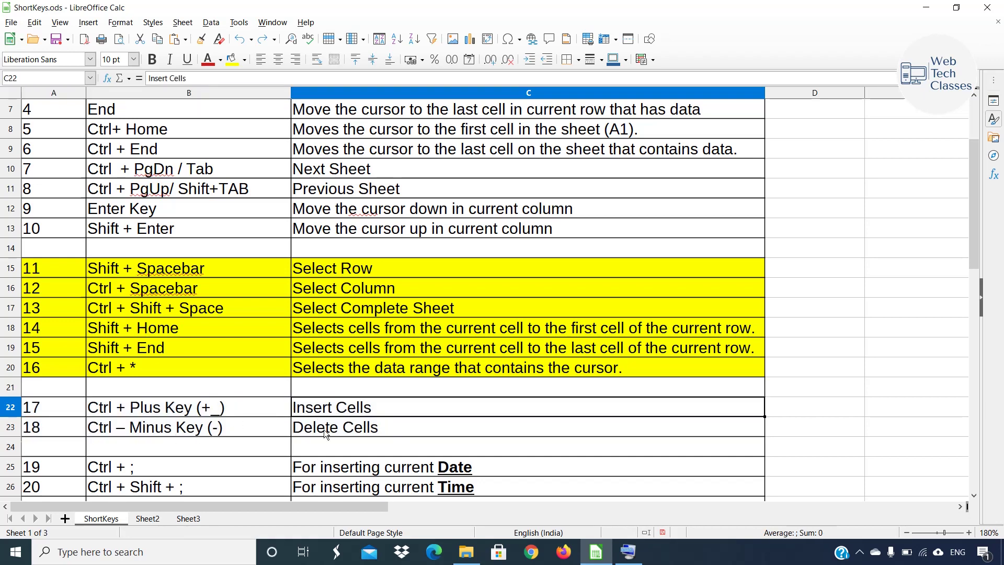
key(ctrl+asterisk)
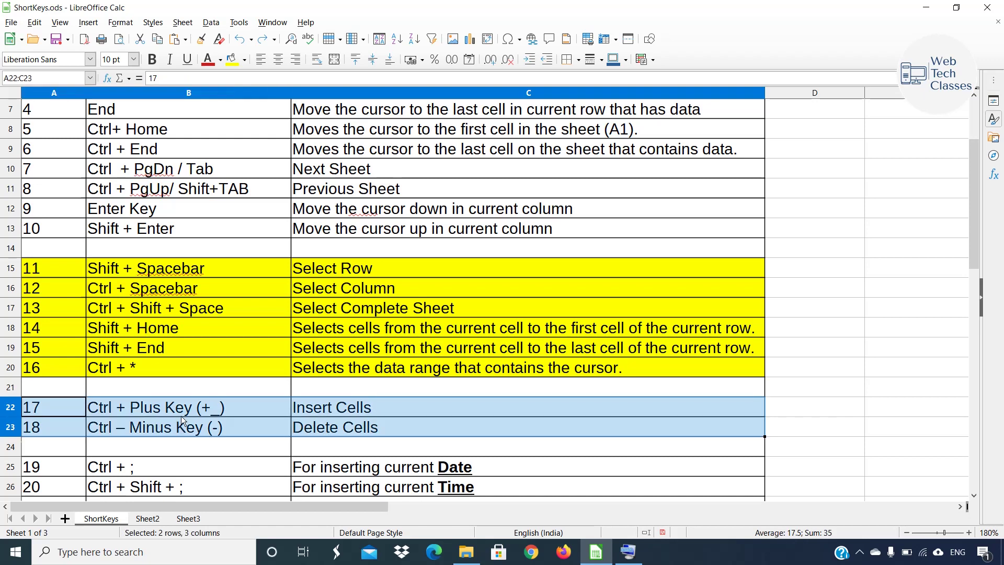
Insert two blank rows above row 8 on Sheet2.
click(147, 519)
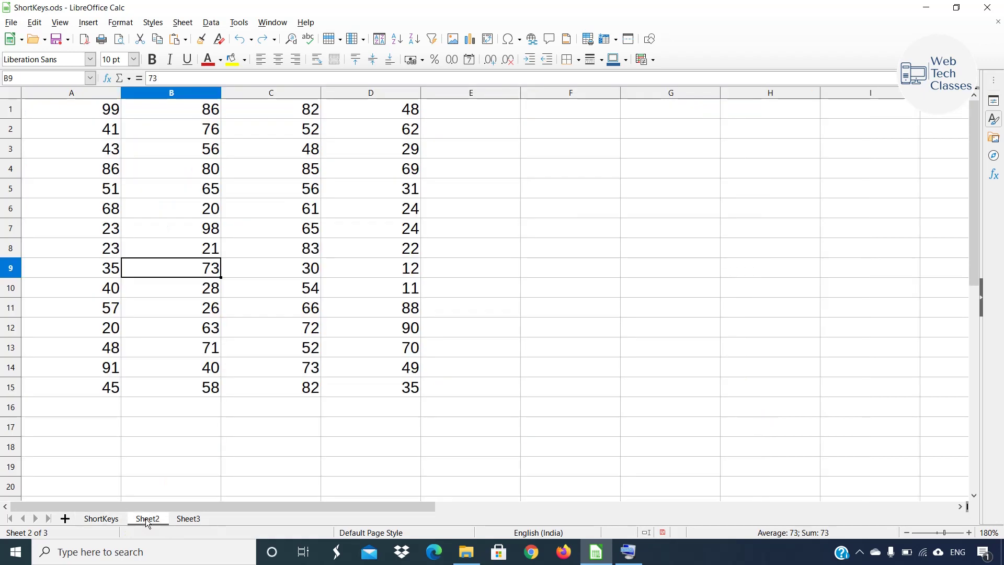
click(11, 251)
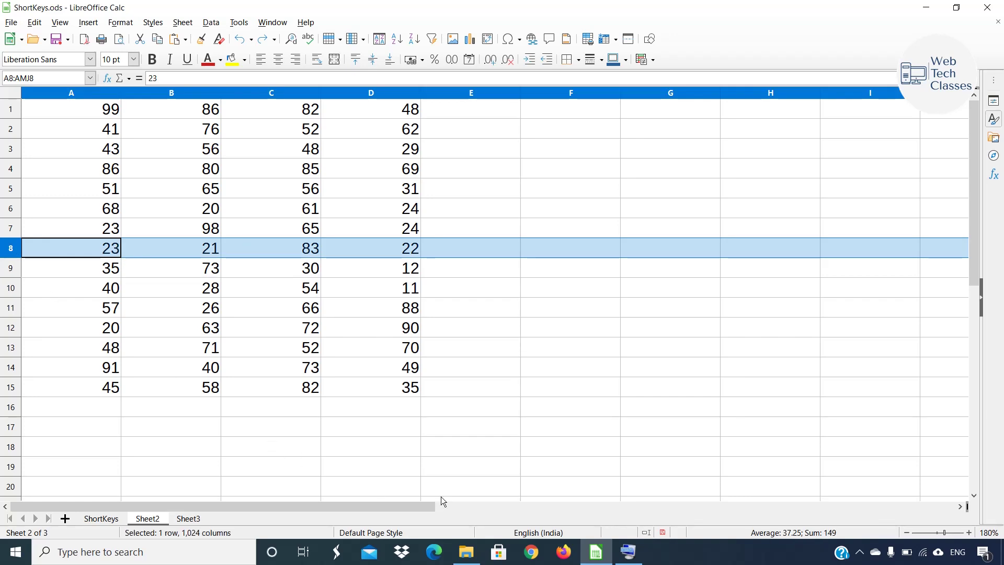
key(ctrl+plus)
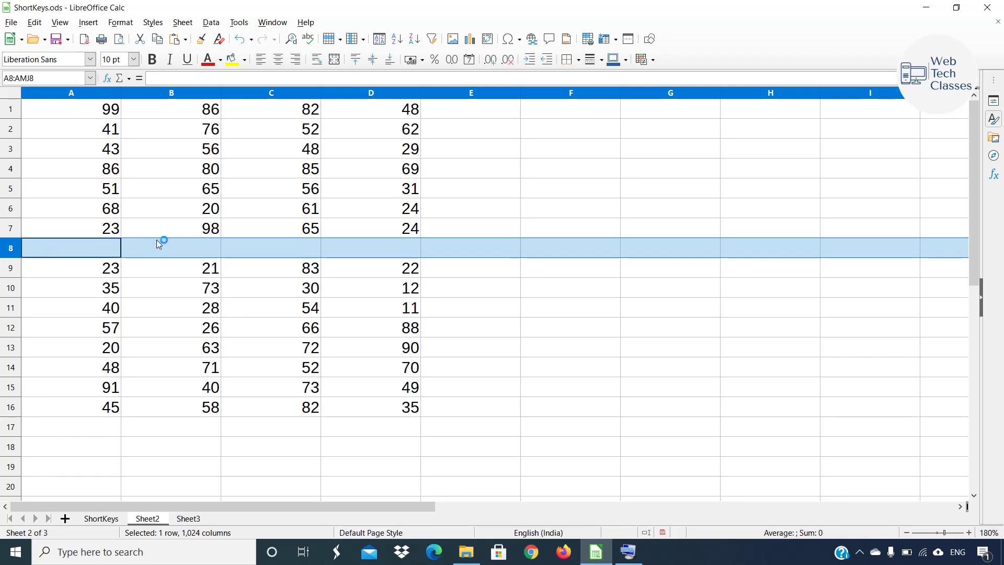
key(ctrl+plus)
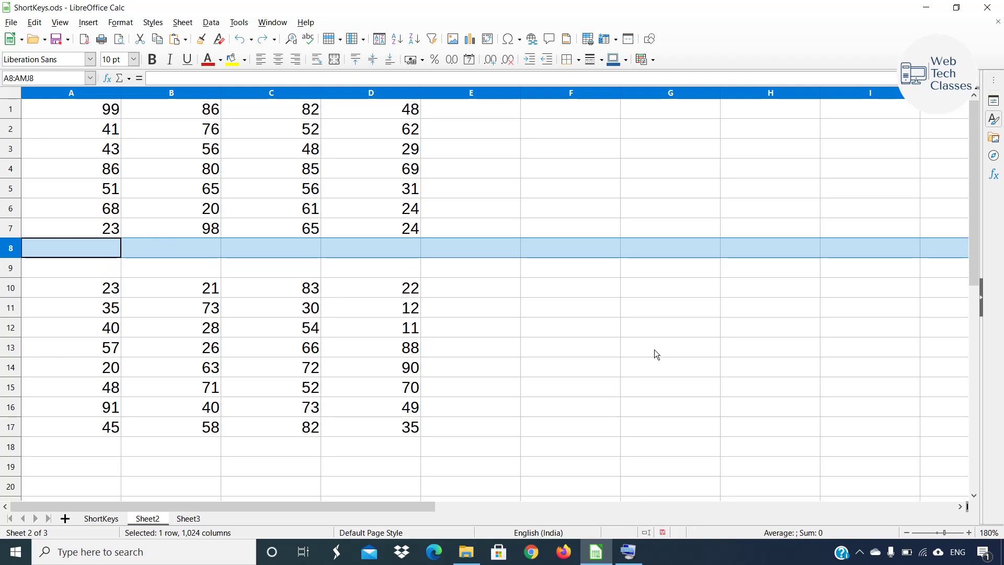
Delete the two blank rows at row 8 and check the data block A1:D15.
key(ctrl+minus)
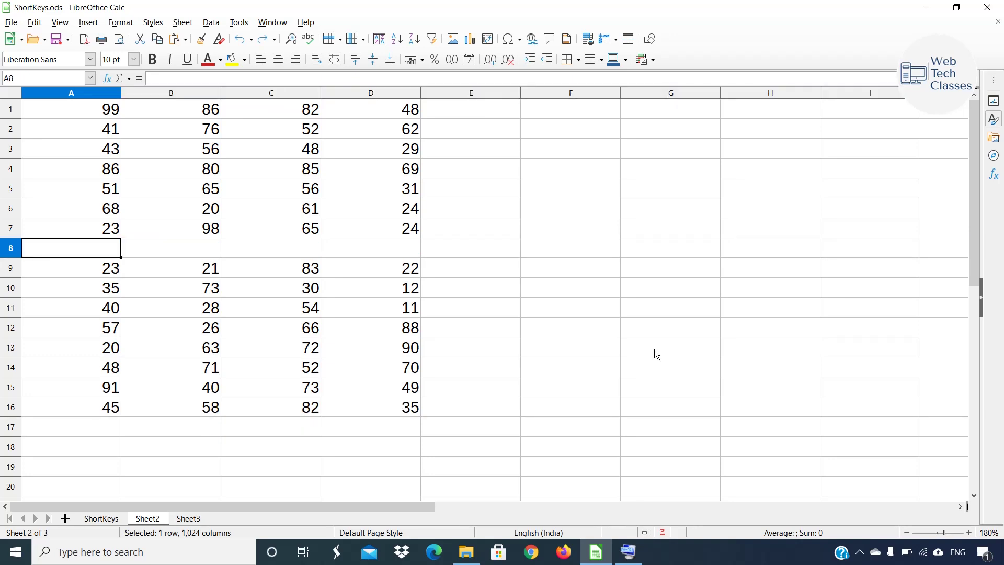
key(ctrl+minus)
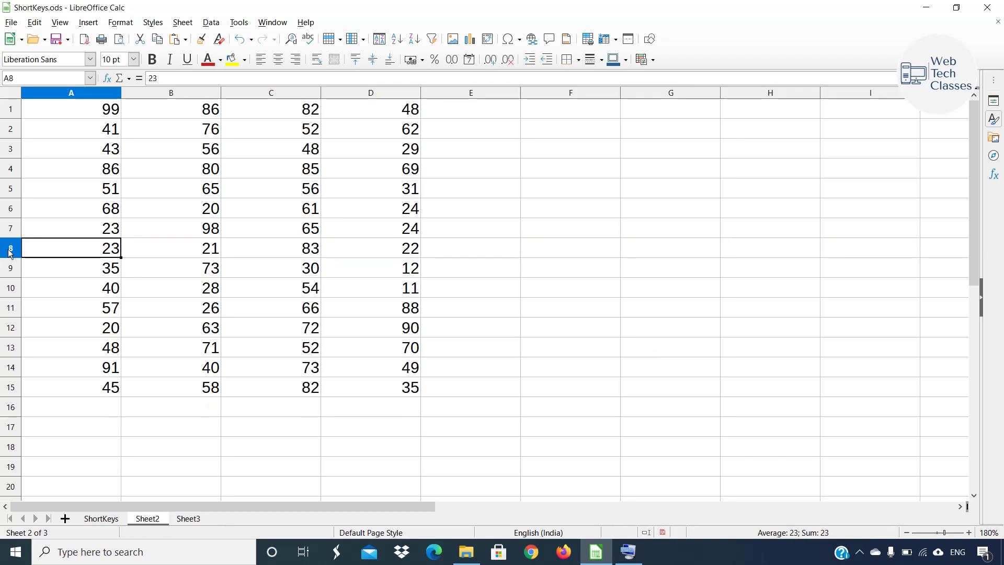
click(213, 235)
drag(47, 113, 369, 397)
click(571, 326)
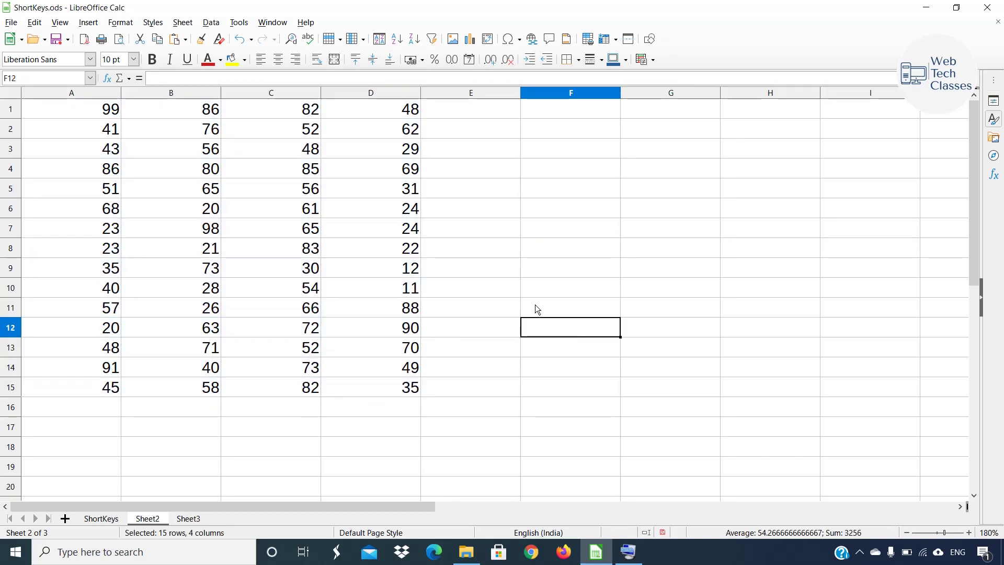
Insert a blank column before column B on Sheet2.
click(187, 93)
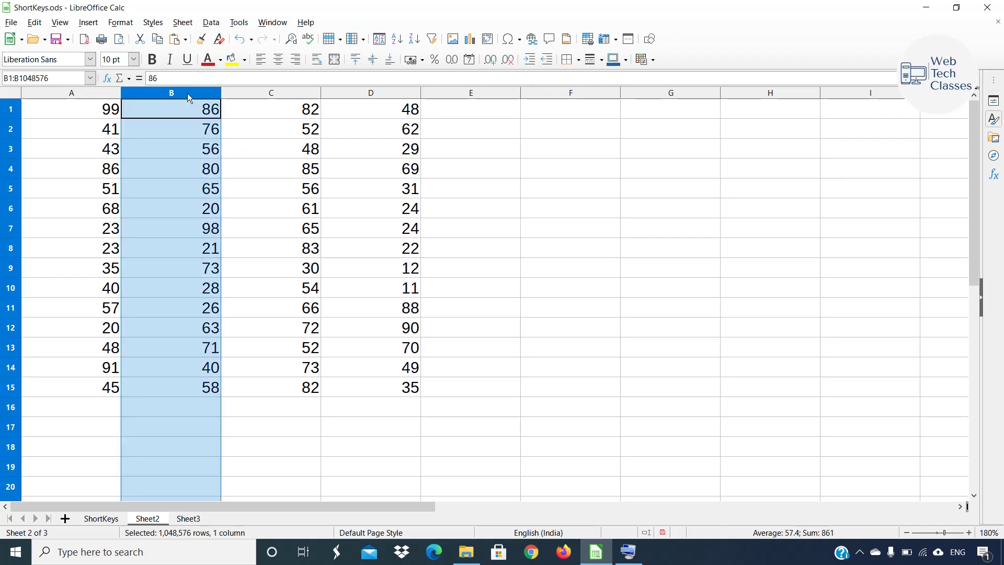
key(ctrl+plus)
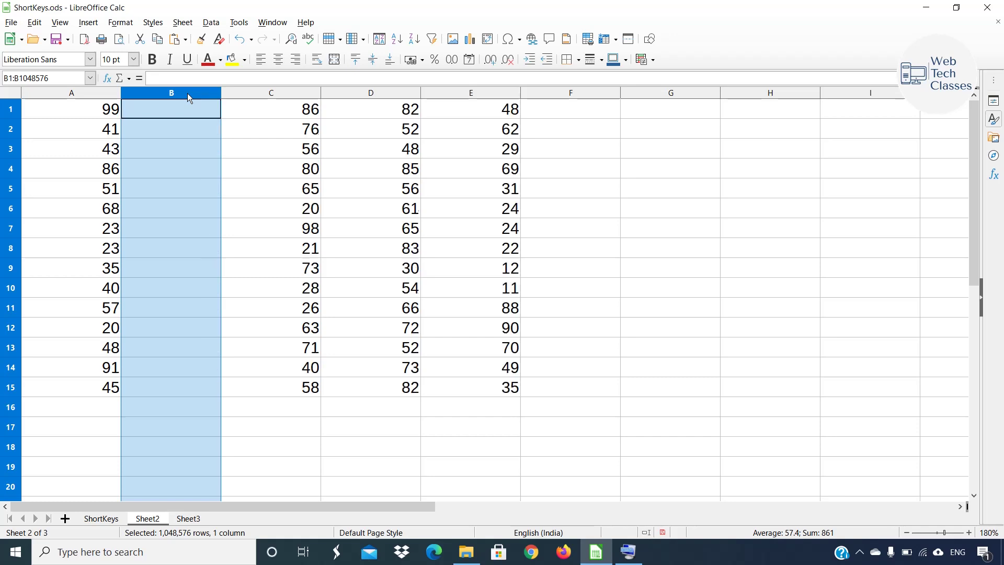
click(330, 240)
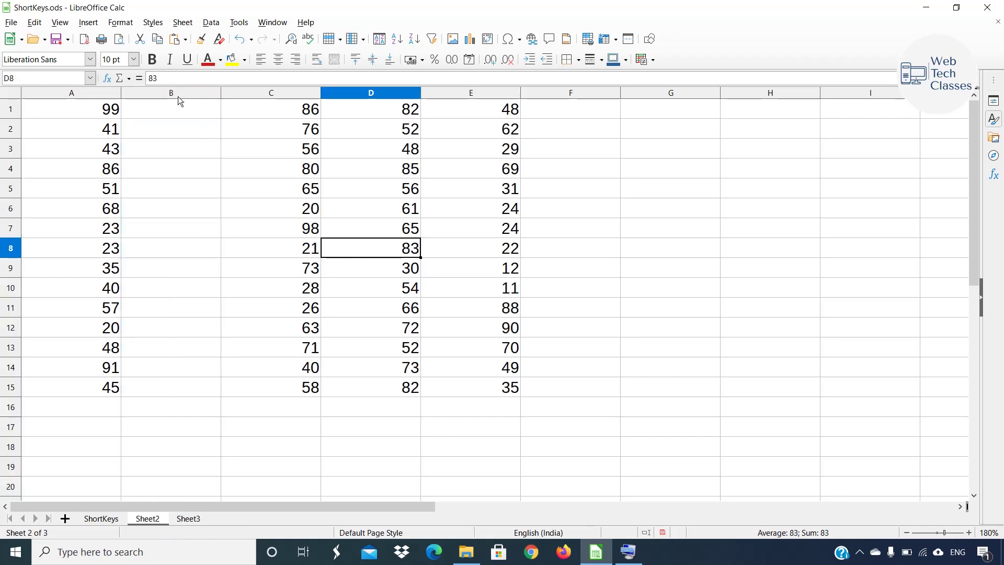
Delete the blank column B from Sheet2 and check the data block.
click(179, 95)
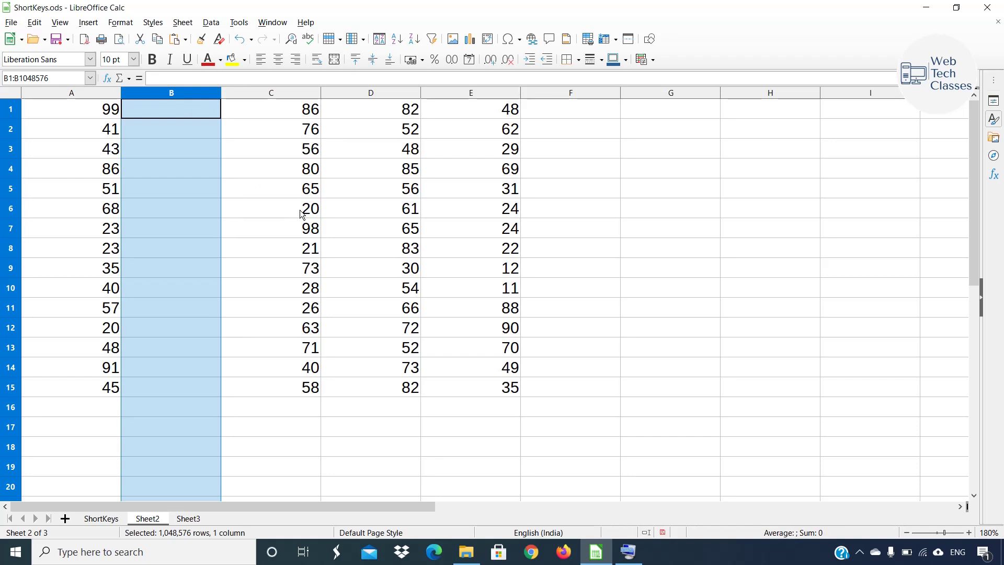
key(ctrl+minus)
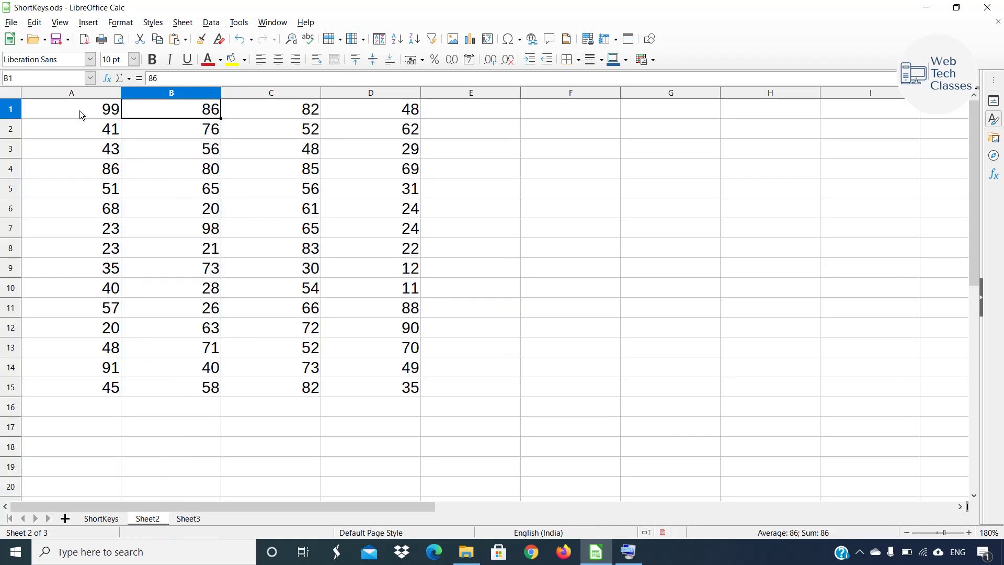
drag(81, 112, 385, 386)
Review the current date and time shortcuts in A25:C26 on the ShortKeys sheet, highlighting the shortcut text in B25 and B26.
key(ctrl+Page_Up)
drag(50, 170, 373, 189)
scroll(416, 183, up, 1)
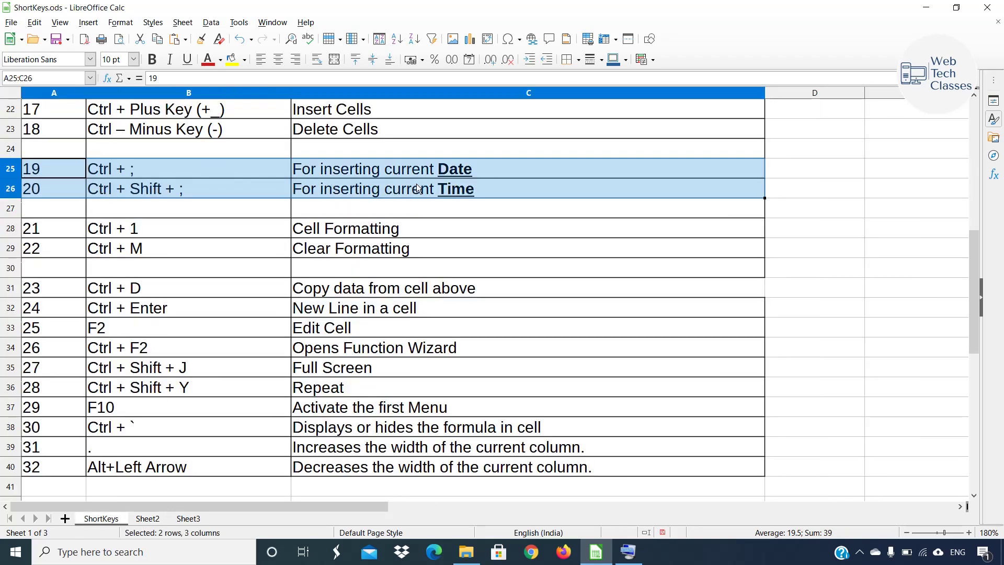
click(416, 183)
drag(56, 177, 359, 189)
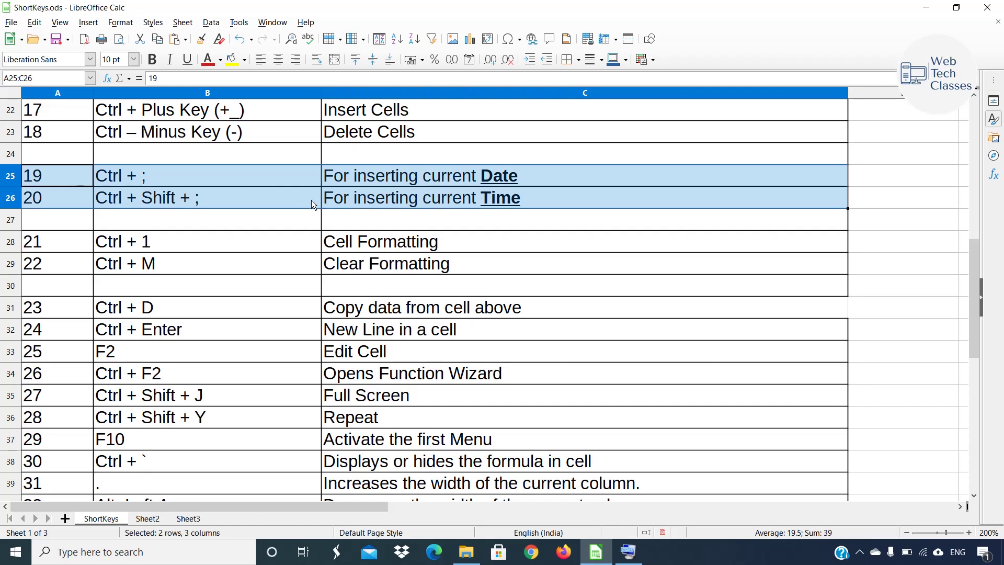
click(238, 178)
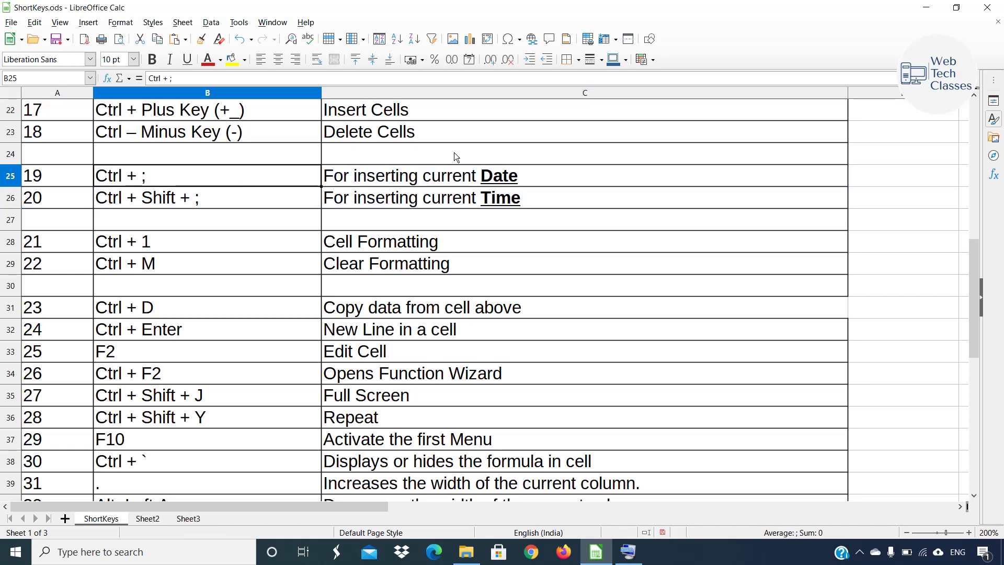
click(503, 180)
double_click(169, 182)
drag(149, 177, 92, 178)
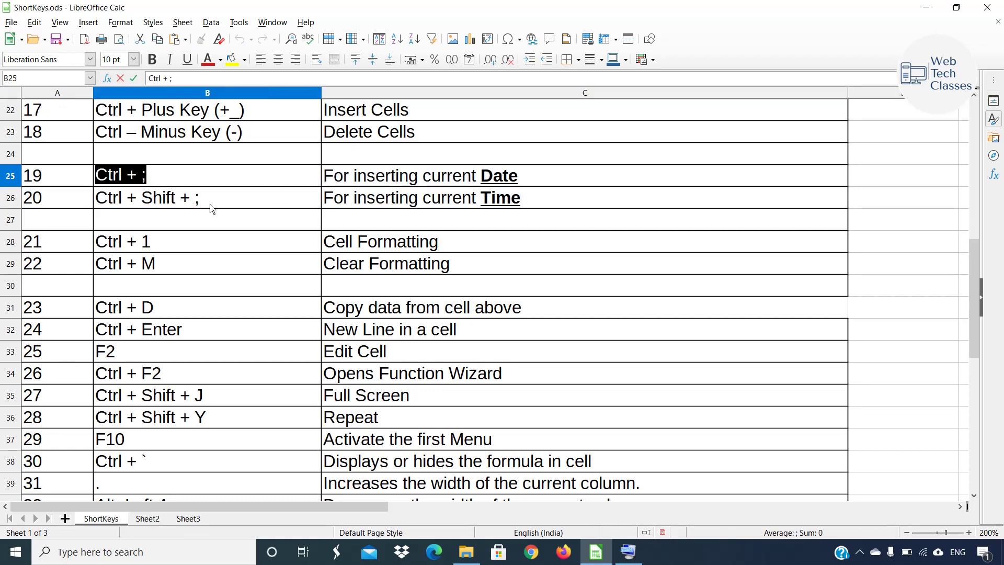
click(235, 199)
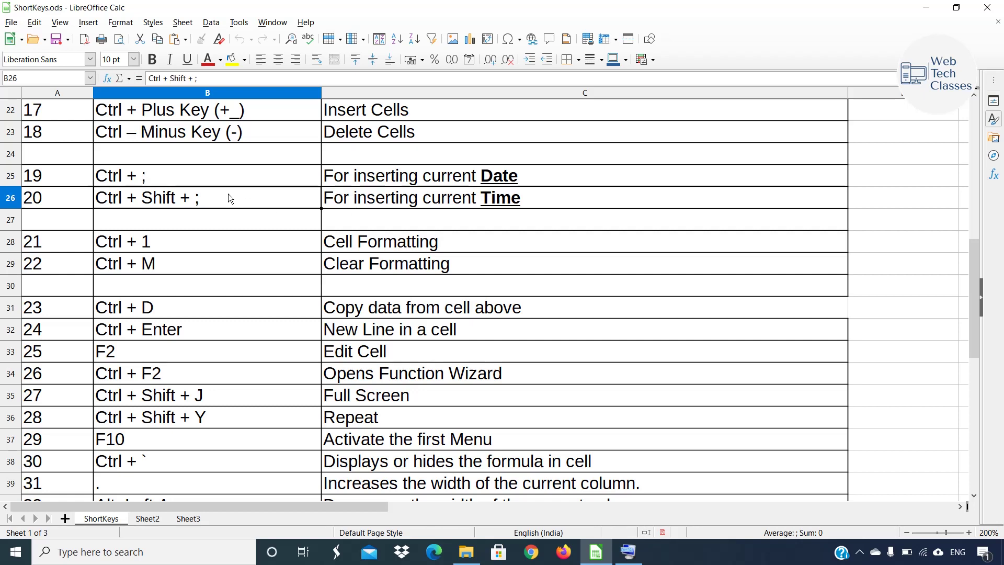
double_click(221, 199)
drag(199, 199, 79, 201)
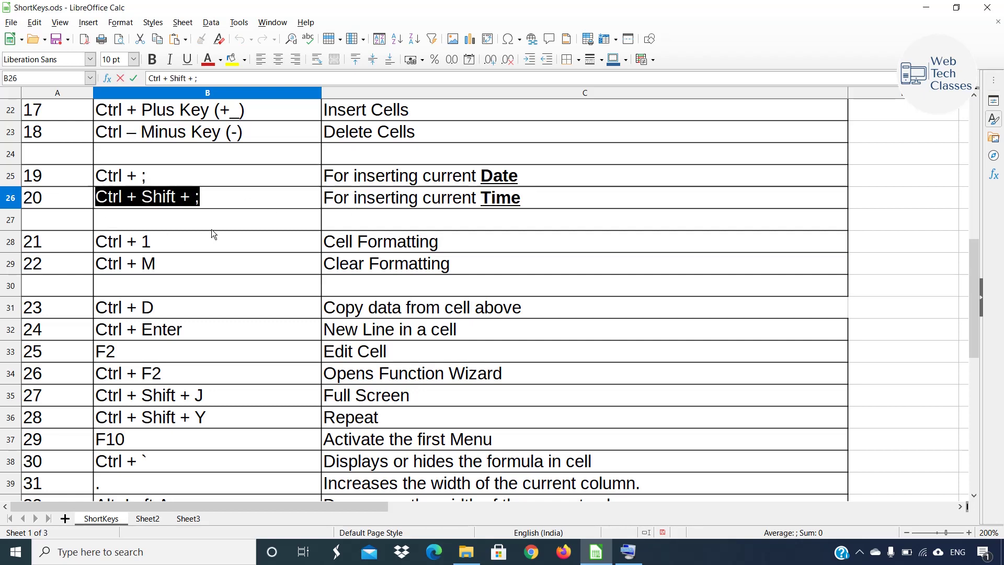
Insert the current date into cell F8 on Sheet2 as a fixed value.
key(ctrl+Page_Down)
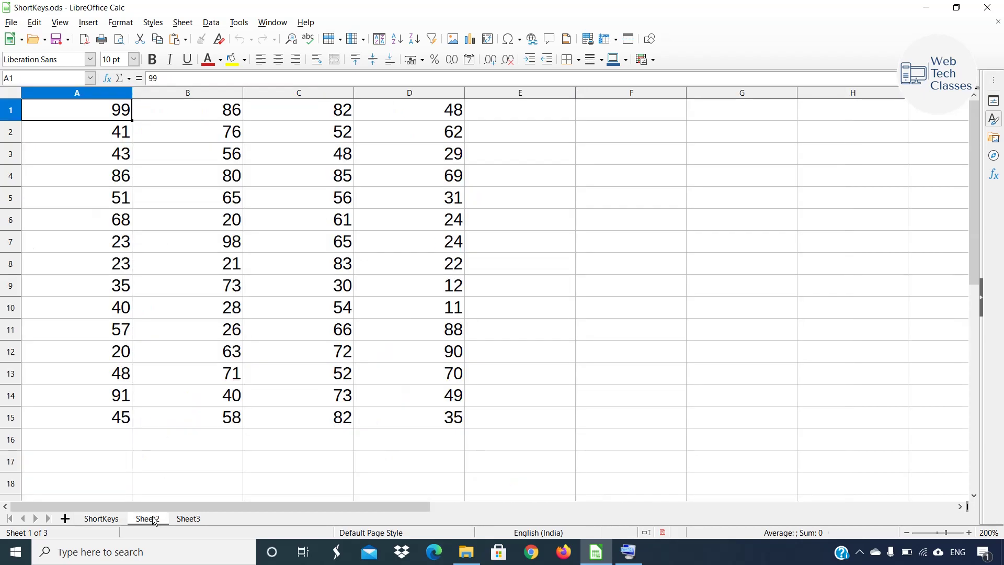
click(604, 259)
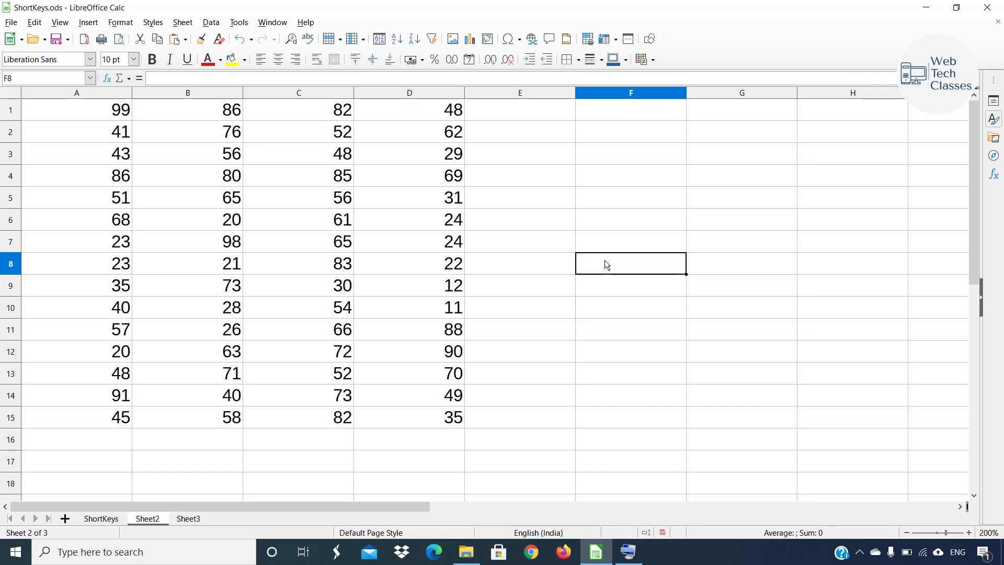
key(ctrl+semicolon)
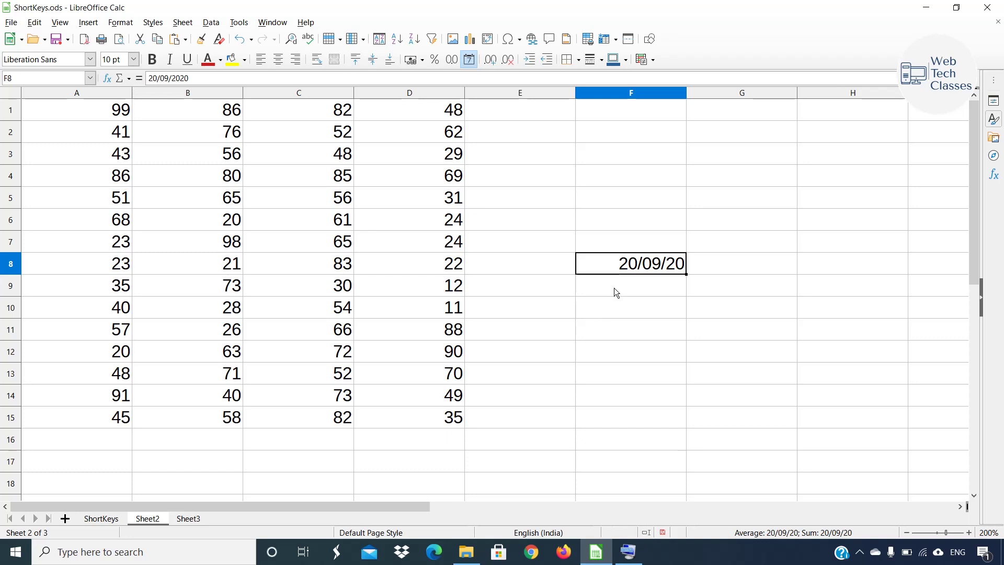
Insert the current time into cell F9 and select the date and time cells F8:F9.
click(647, 288)
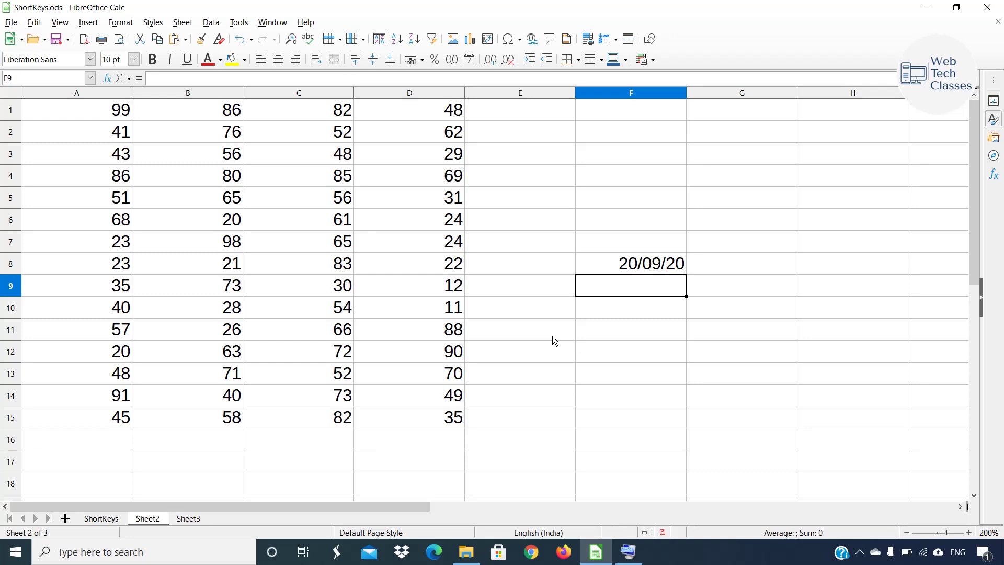
key(ctrl+shift+semicolon)
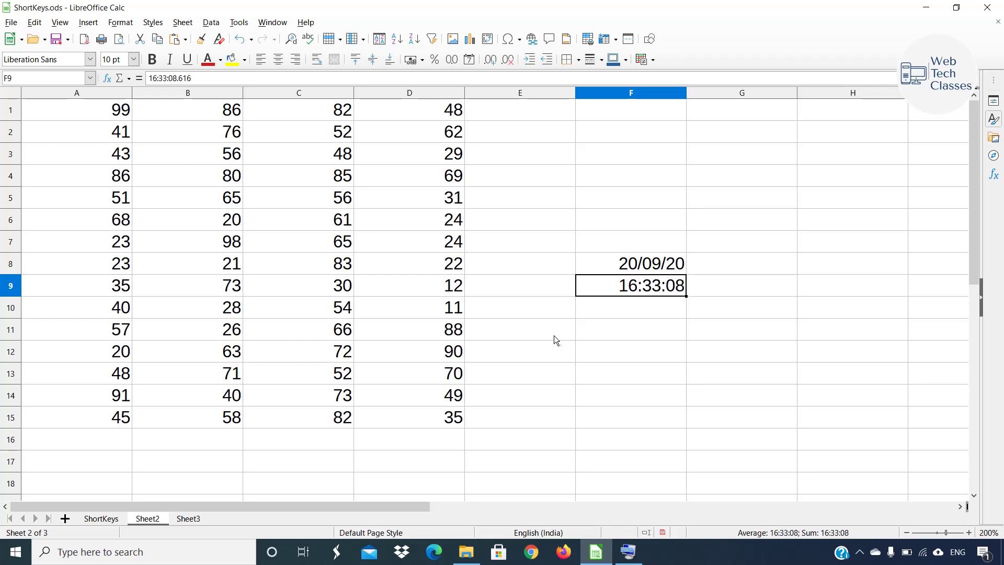
click(692, 326)
click(627, 291)
shift+click(615, 261)
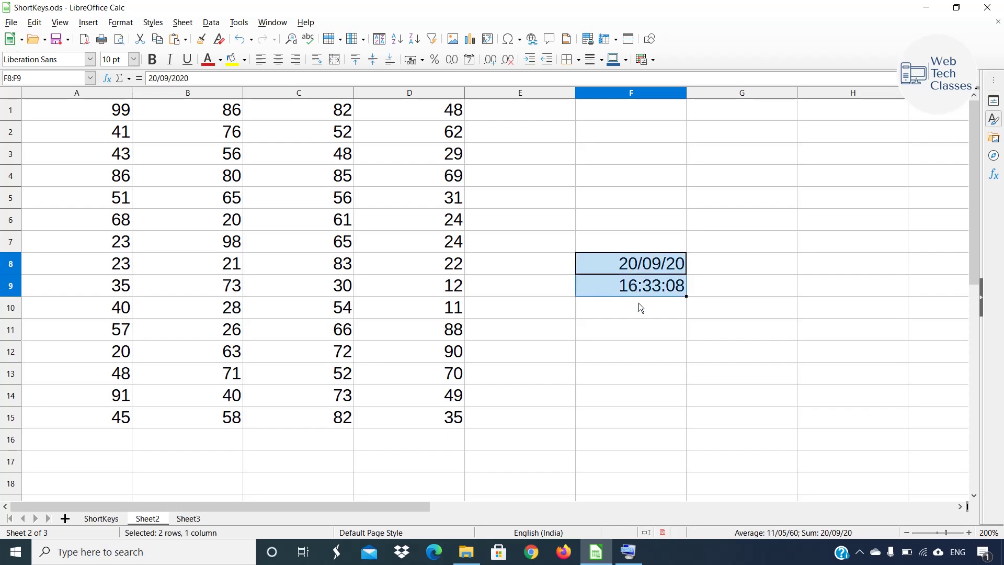
Review the Cell Formatting and Clear Formatting shortcuts in B28:C29 on the ShortKeys sheet.
click(104, 516)
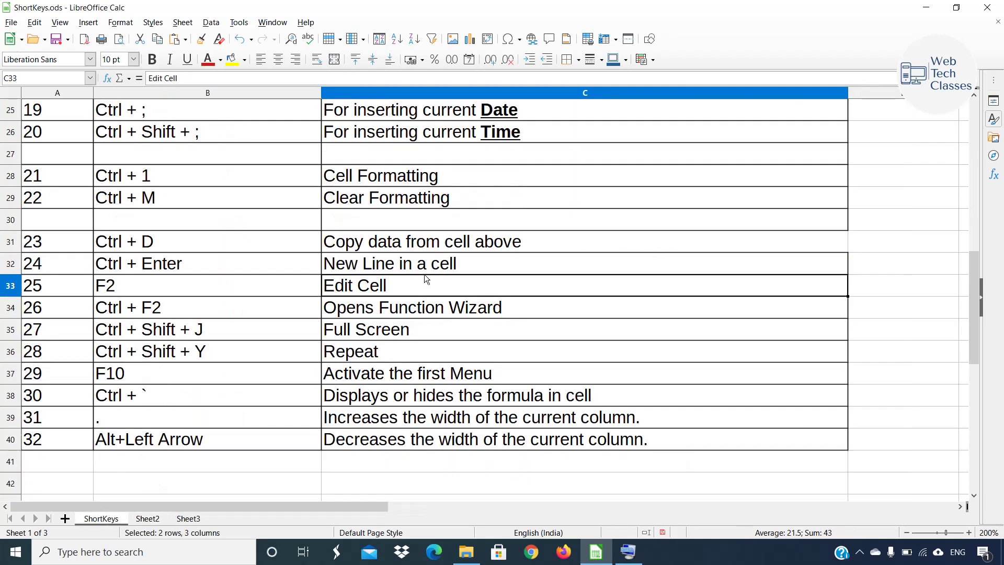
scroll(75, 198, up, 1)
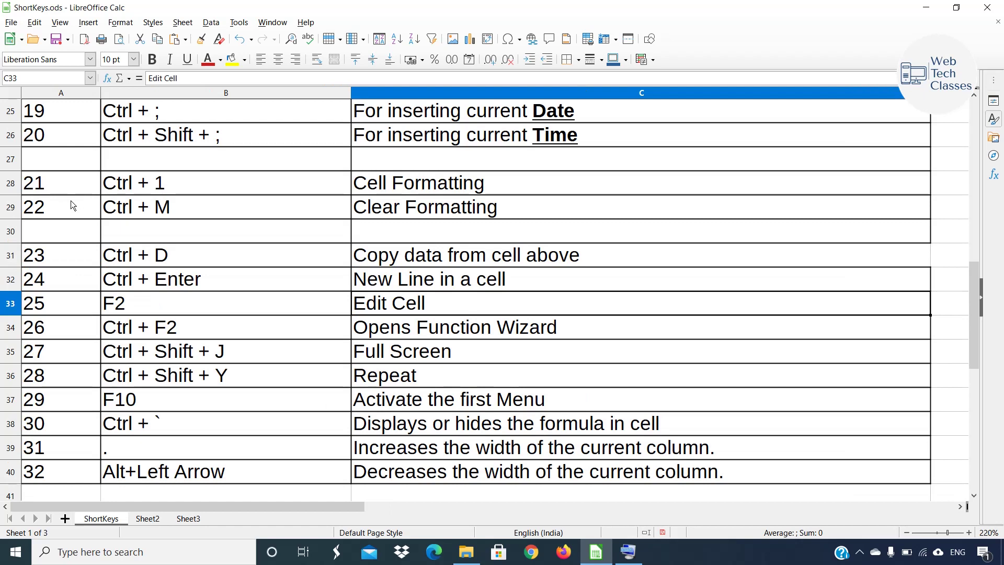
click(381, 186)
click(180, 185)
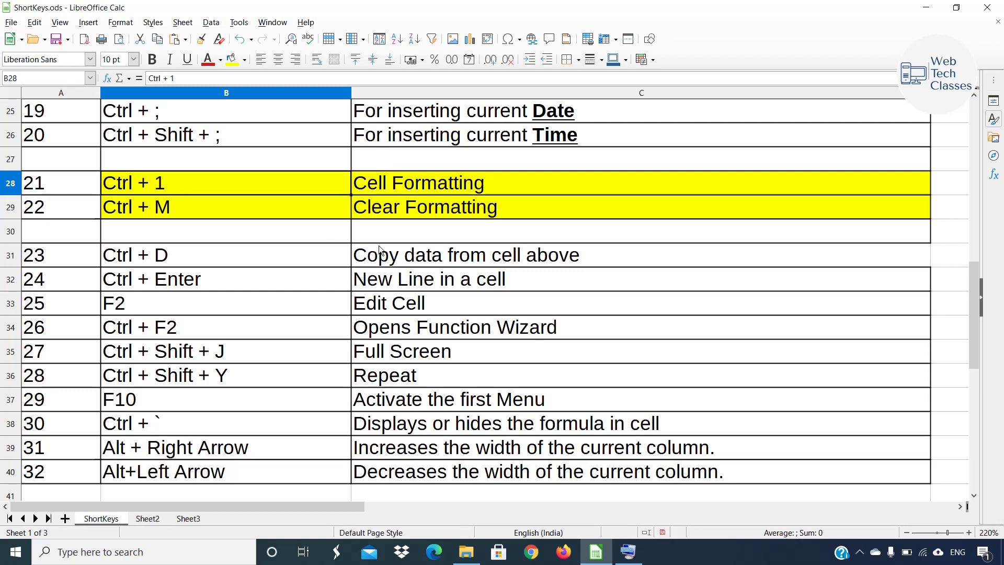
Open the Format Cells dialog for C32, view its Alignment and Background settings, and close it without changes.
click(559, 282)
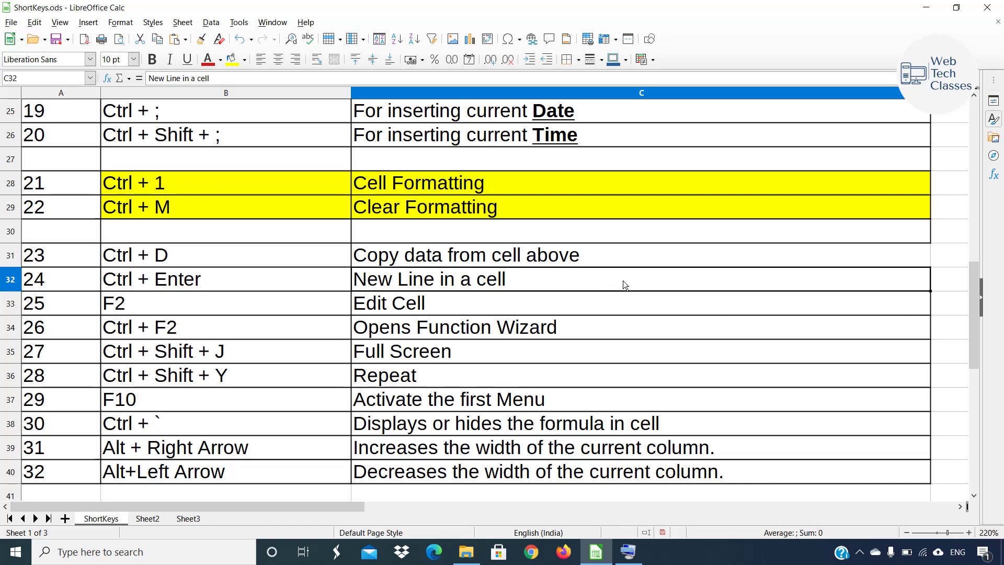
key(ctrl+1)
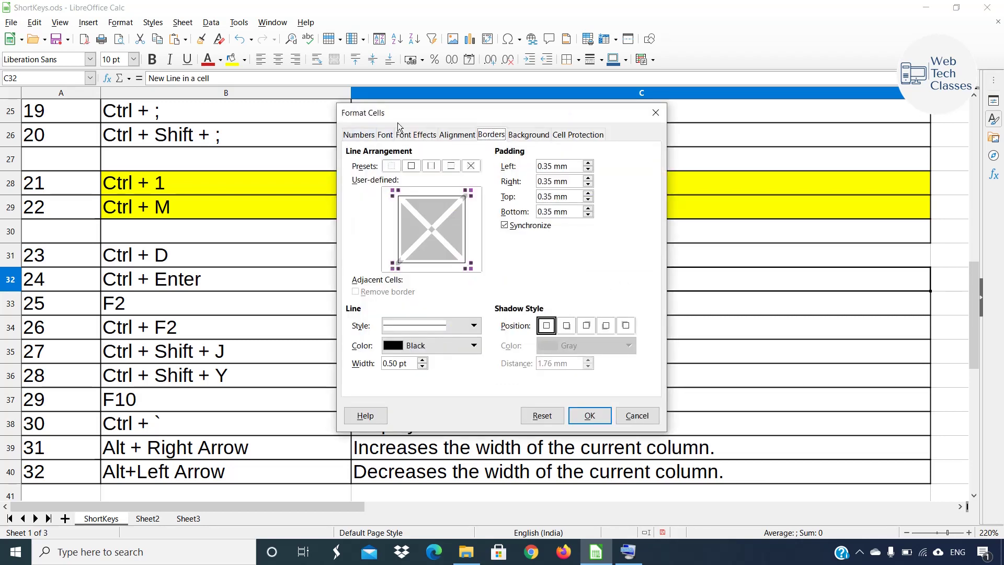
drag(407, 117, 411, 107)
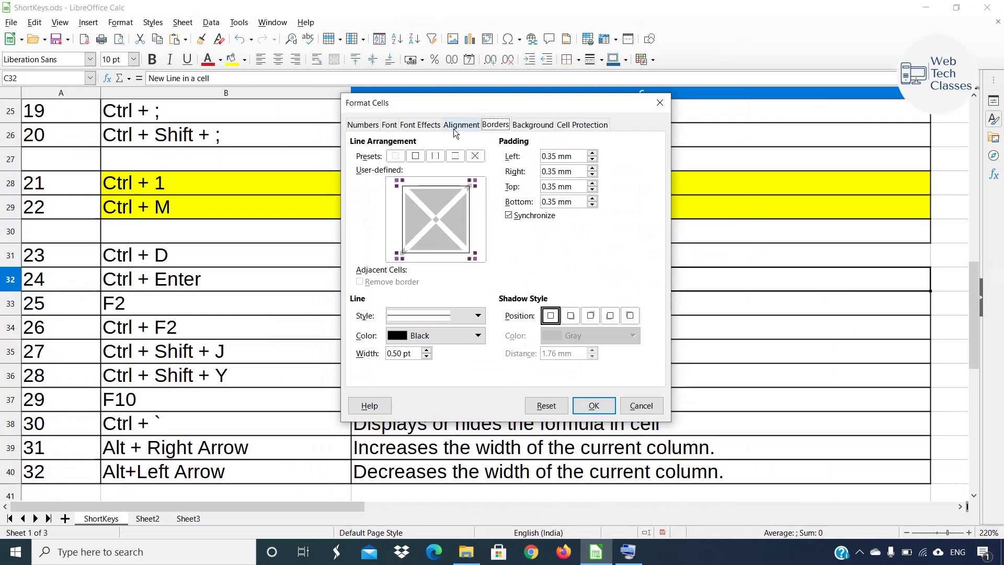
click(454, 128)
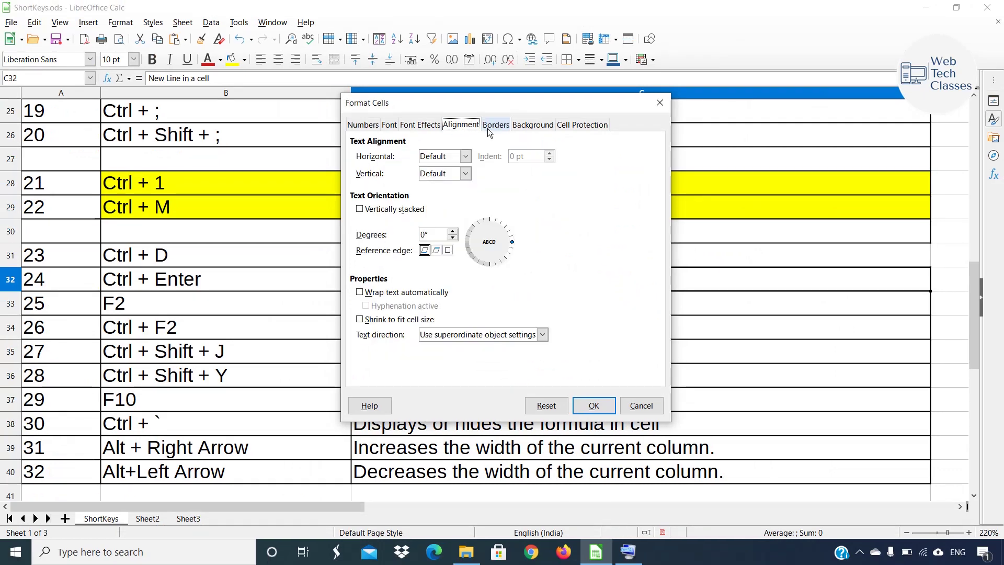
click(525, 128)
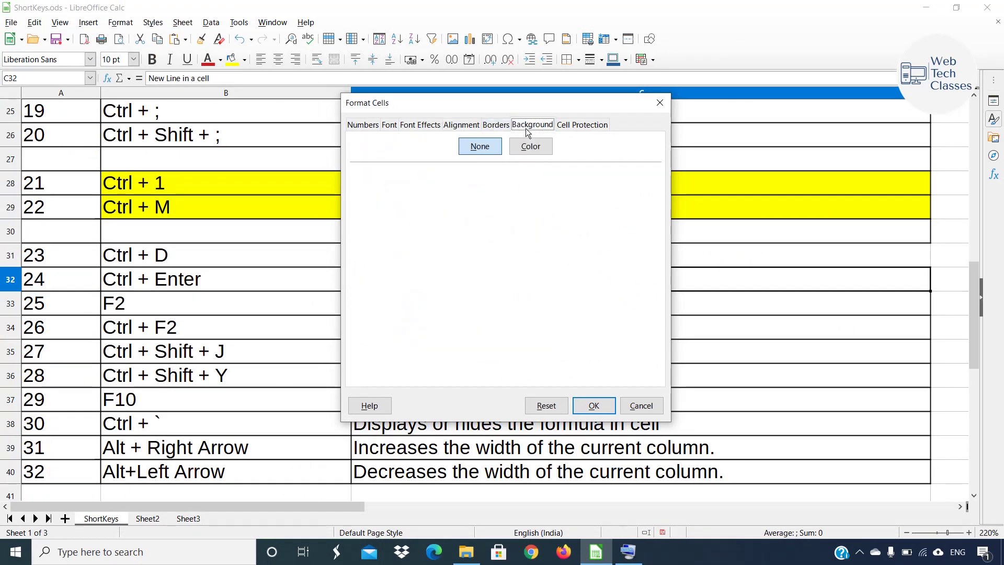
click(629, 408)
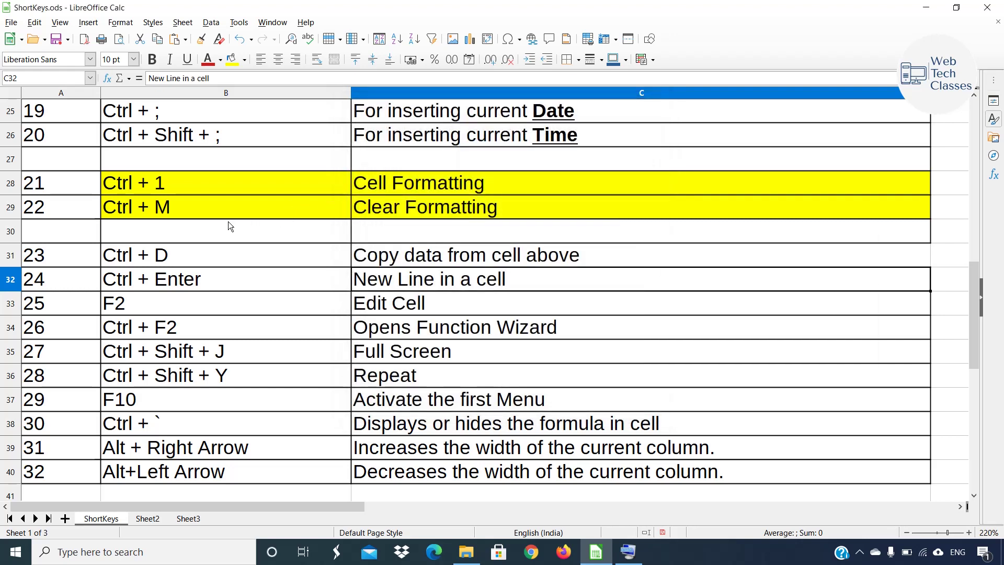
Check the Clear Formatting shortcut in row 29 and make the text in C31 bold, underlined and italic.
double_click(170, 210)
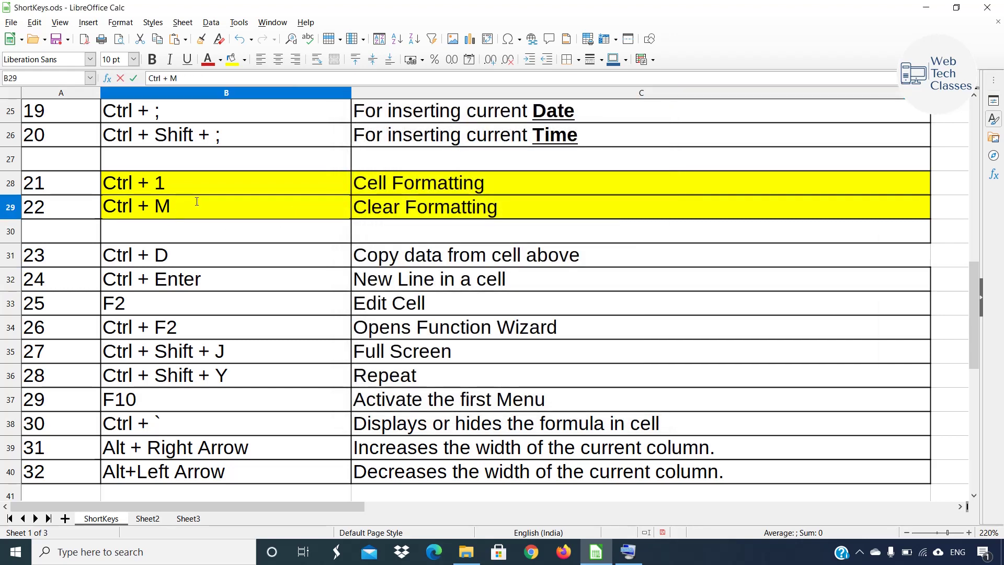
click(460, 213)
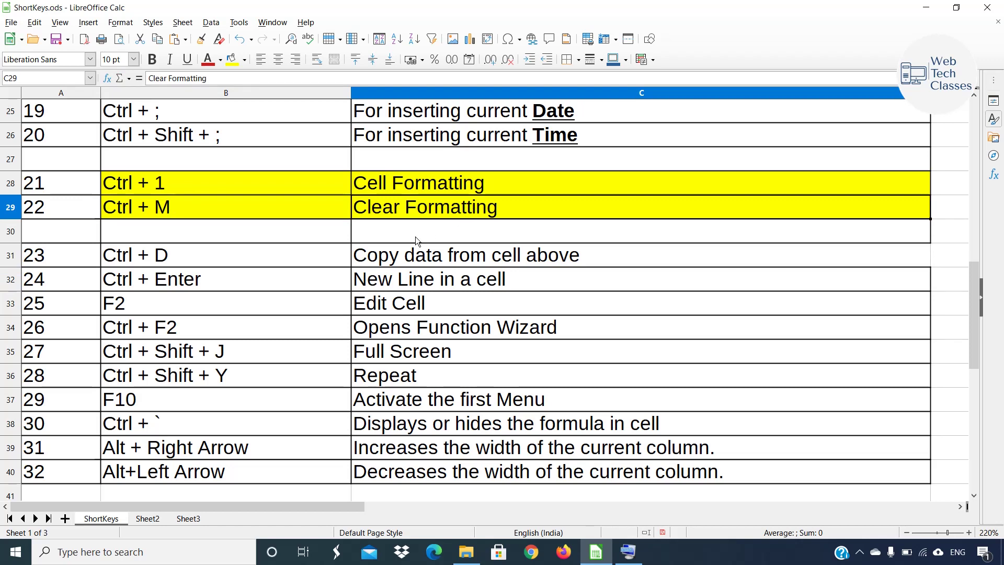
click(442, 262)
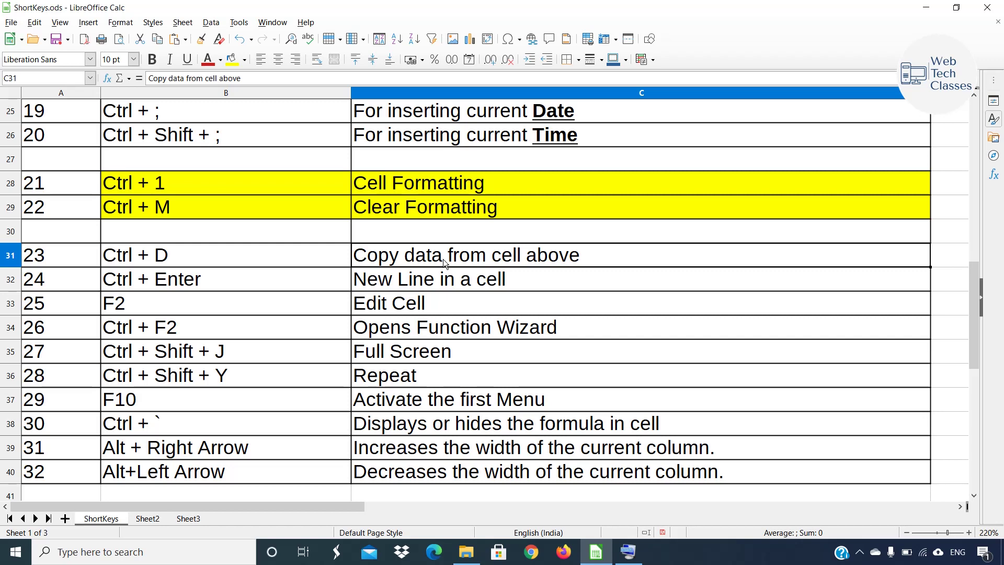
key(ctrl+b)
key(ctrl+u)
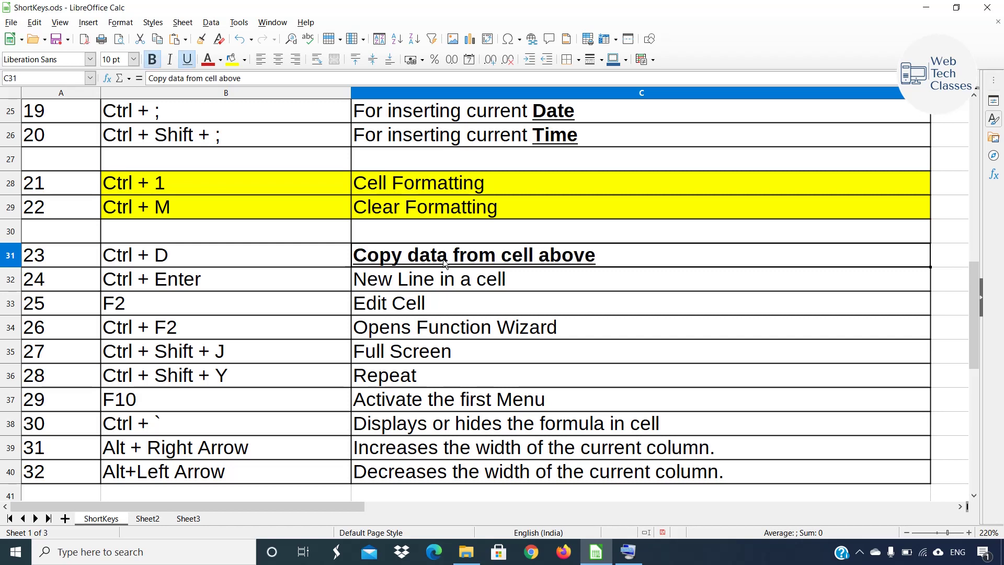
key(ctrl+i)
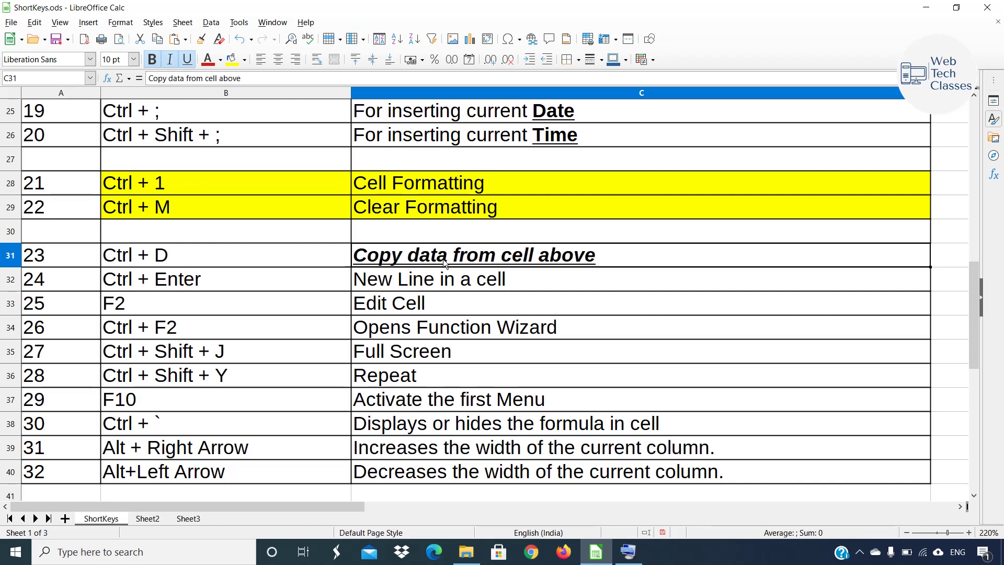
Clear the direct formatting from the text in cell C31.
click(439, 312)
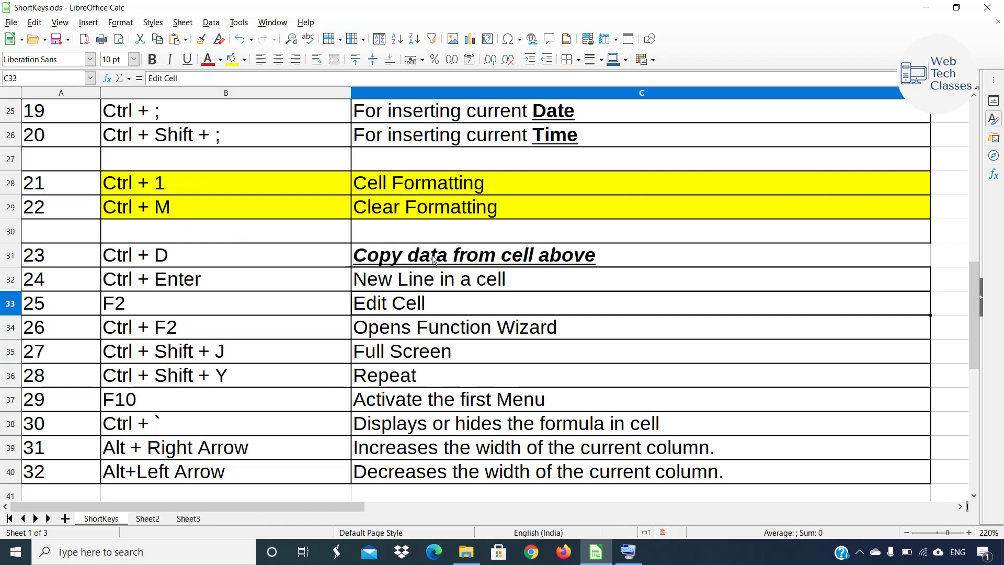
click(448, 256)
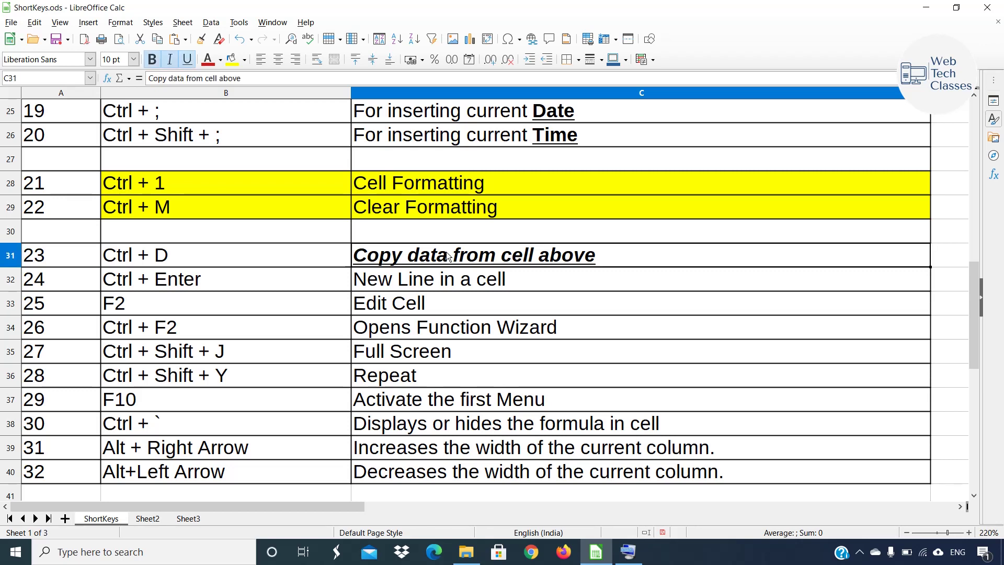
key(ctrl+m)
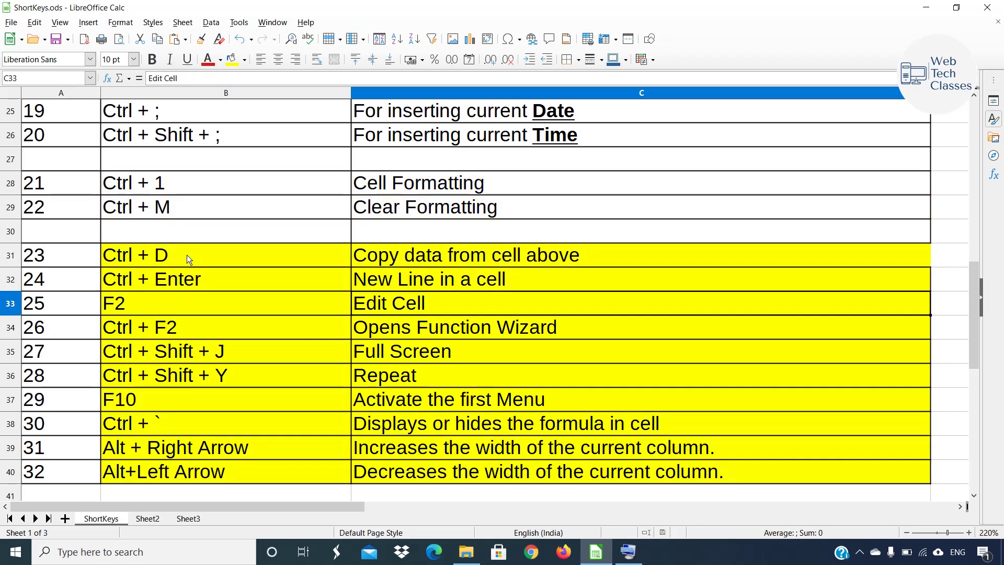
Review the remaining shortcuts in B31:C40, including the one for copying data from the cell above.
drag(187, 255, 488, 460)
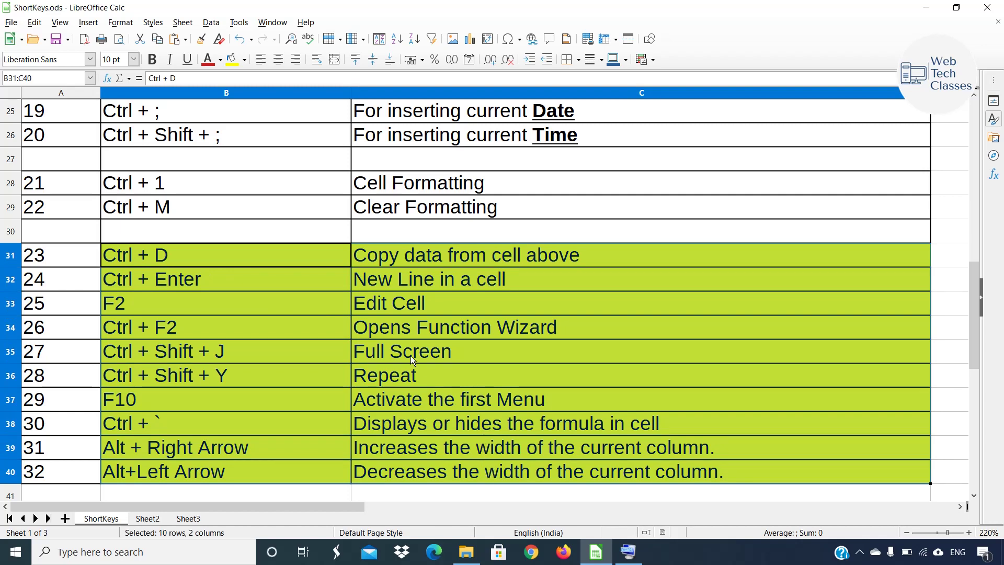
click(396, 279)
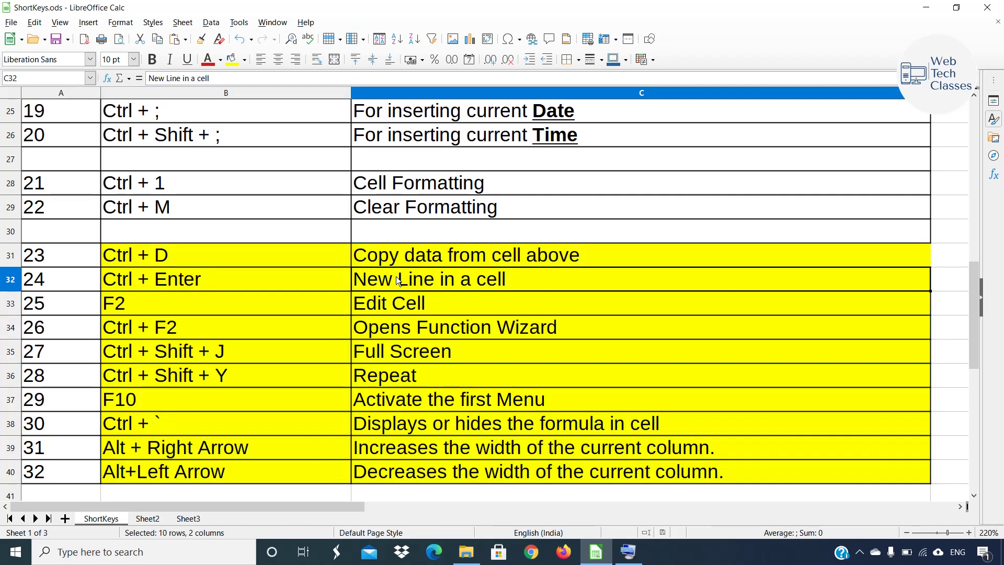
click(206, 259)
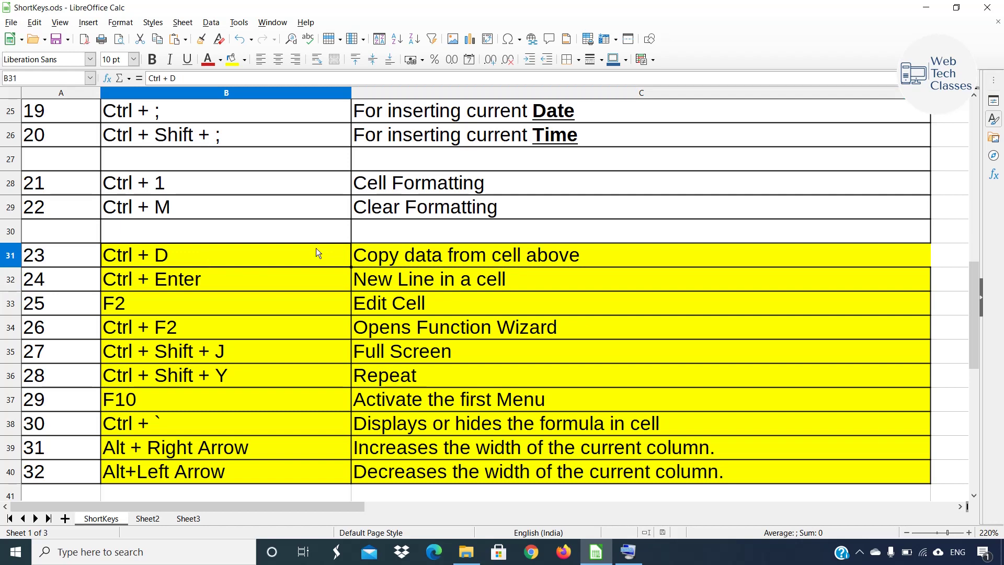
Fill the empty cell C30 with the data from the cell directly above it.
key(Up)
key(Right)
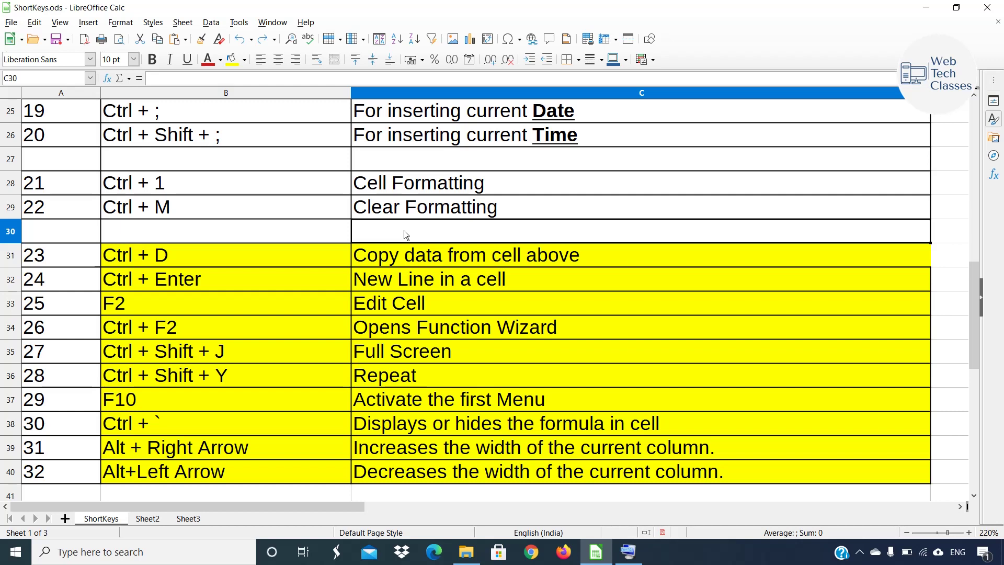
key(ctrl+d)
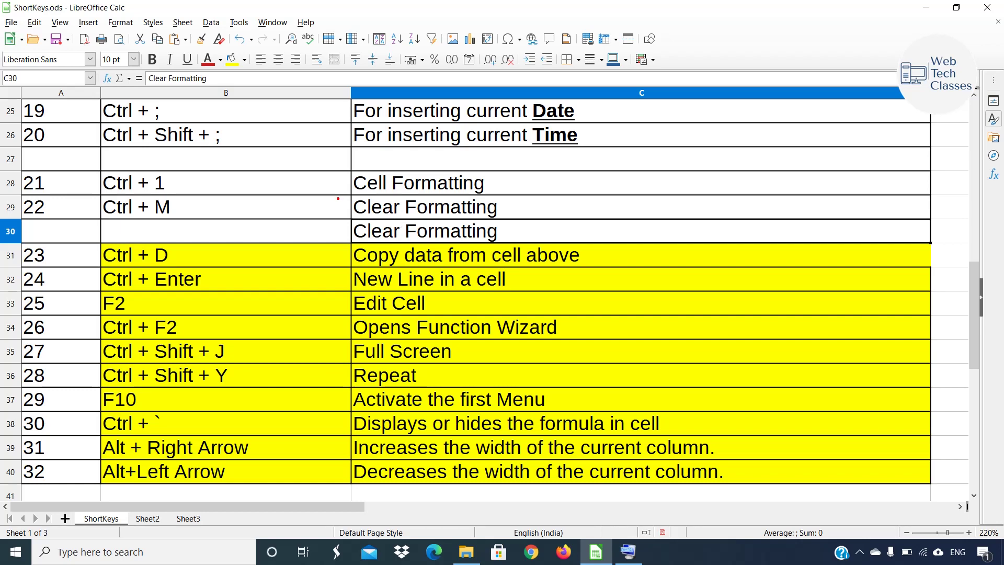
drag(338, 198, 514, 246)
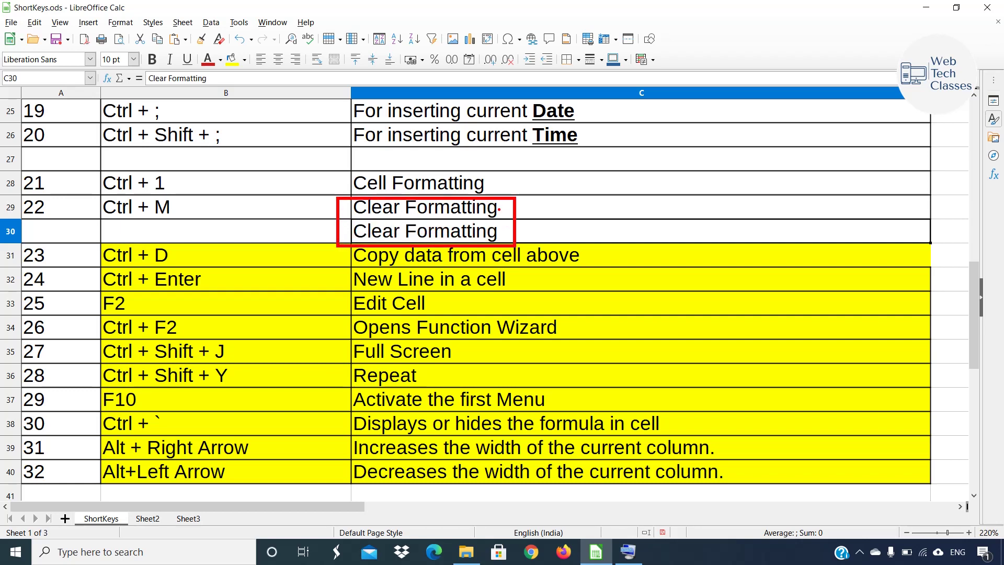
mouse_move(499, 209)
mouse_down()
mouse_move(512, 215)
mouse_move(546, 176)
mouse_up()
drag(506, 225, 554, 208)
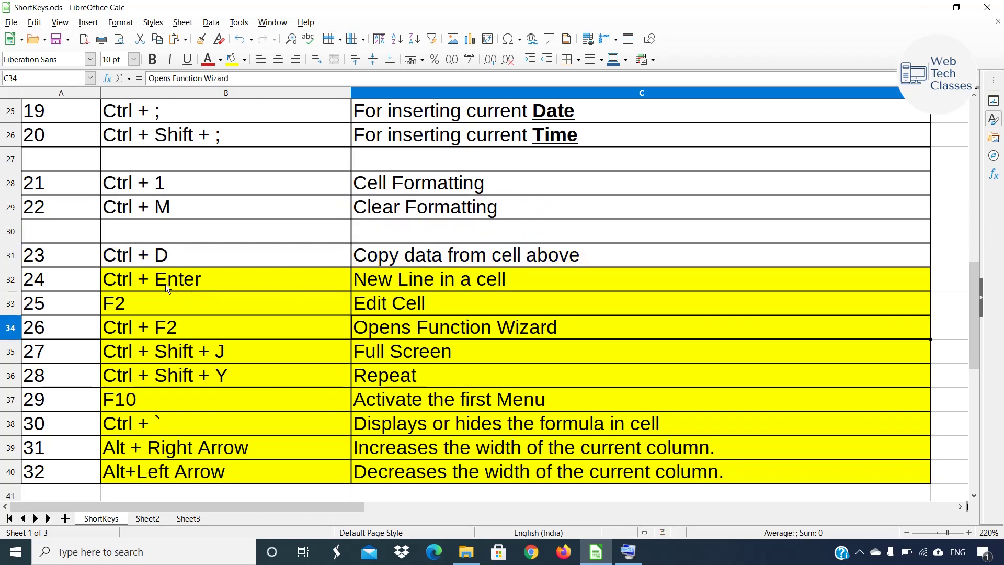
Enter "Web Tech" and "Classes" on two separate lines within cell B4 of Sheet3 and check the result.
click(171, 279)
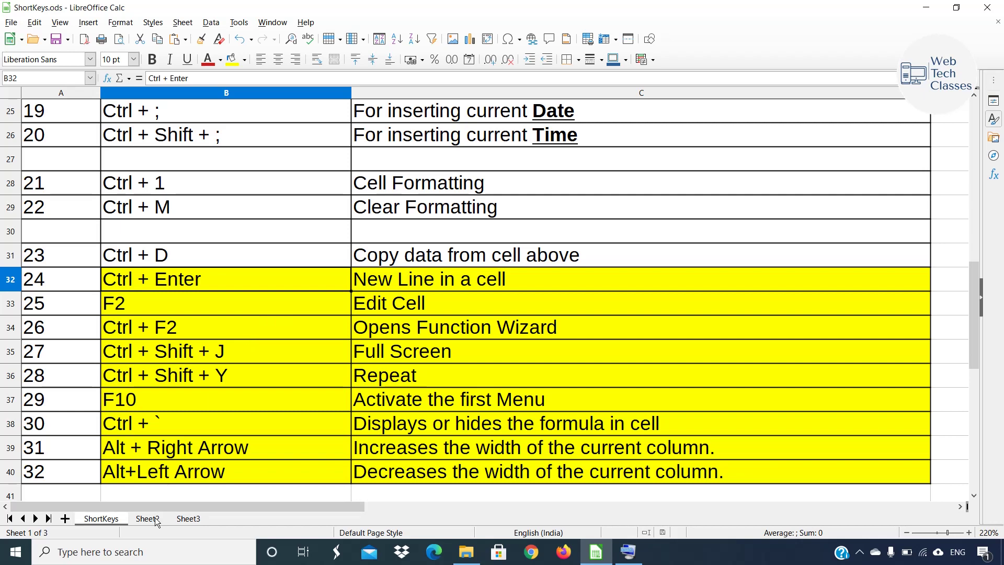
click(188, 518)
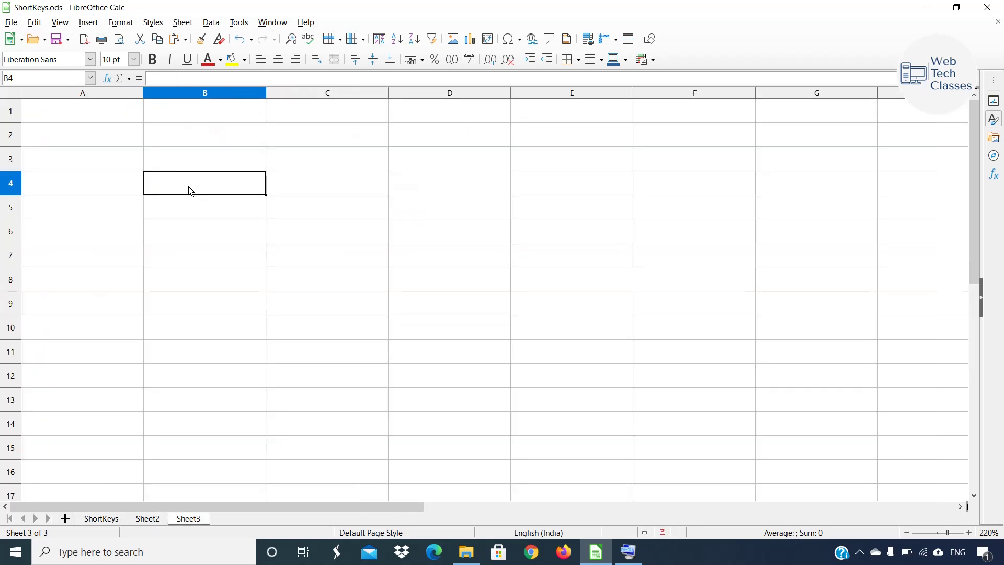
key(F2)
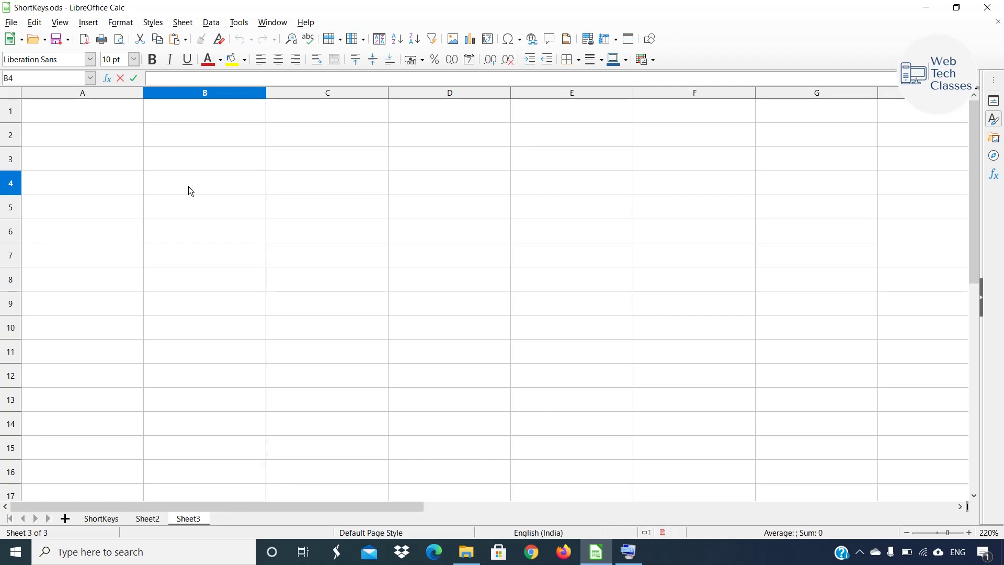
text(Web Tech)
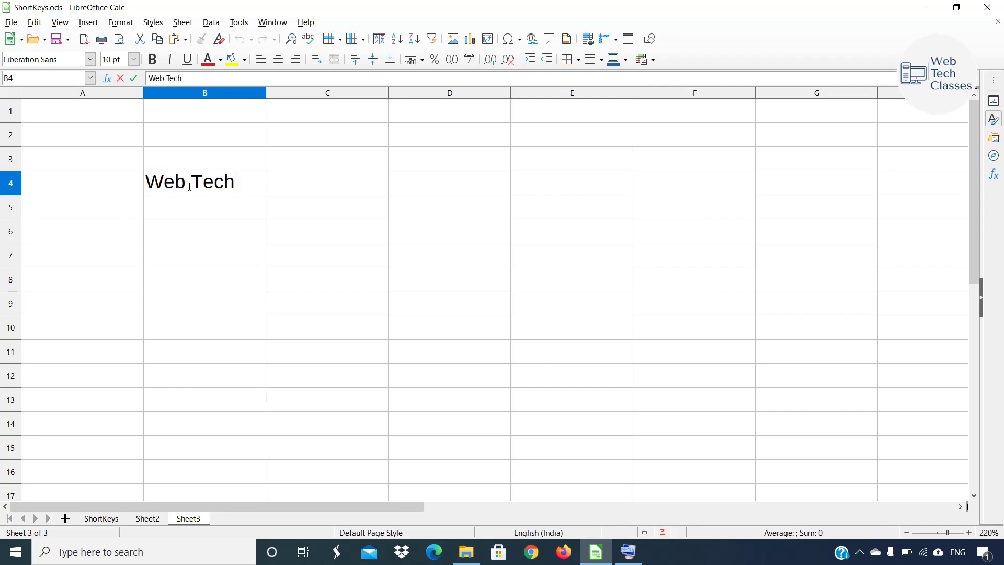
key(ctrl+Return)
text(Classes)
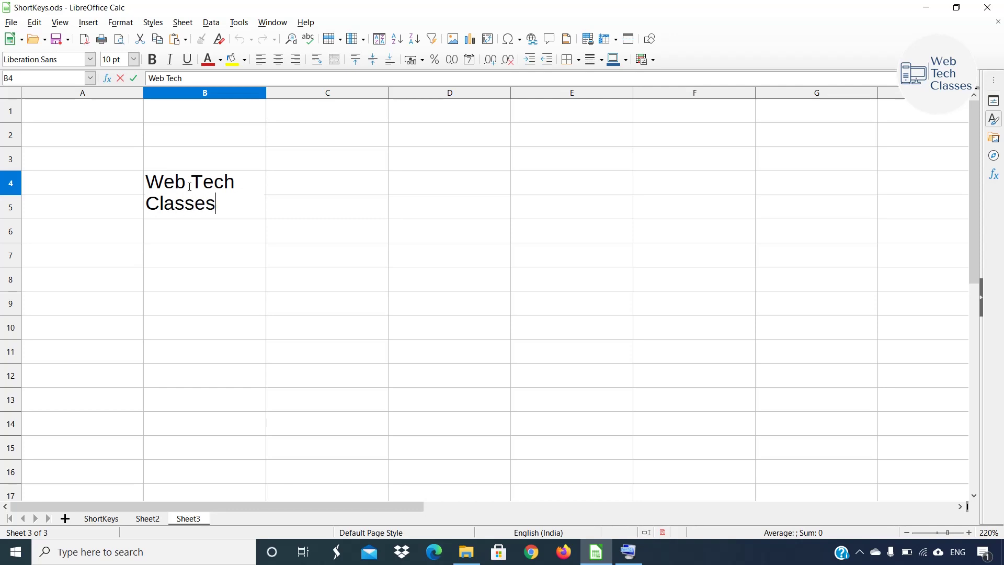
key(Return)
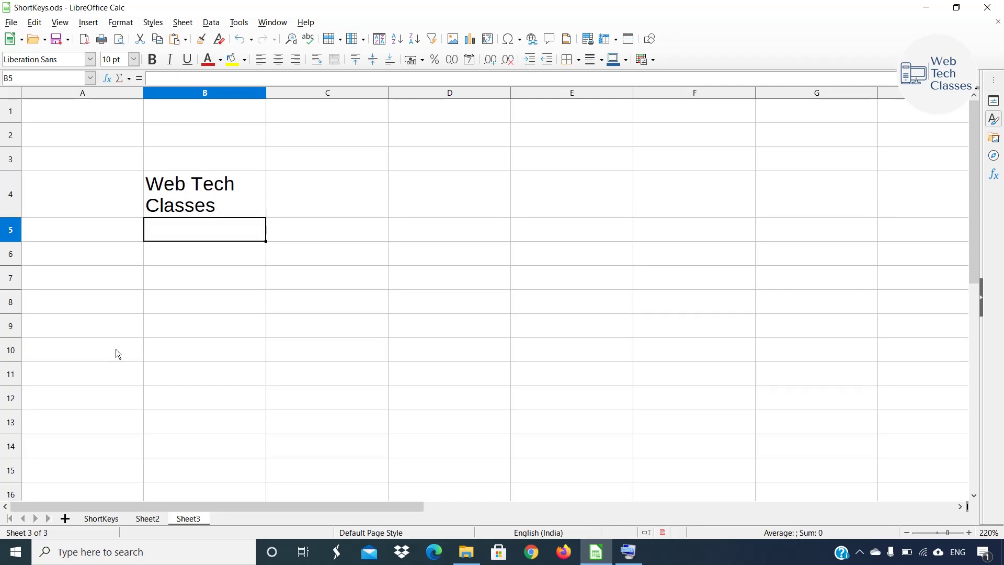
scroll(222, 268, up, 1)
click(221, 267)
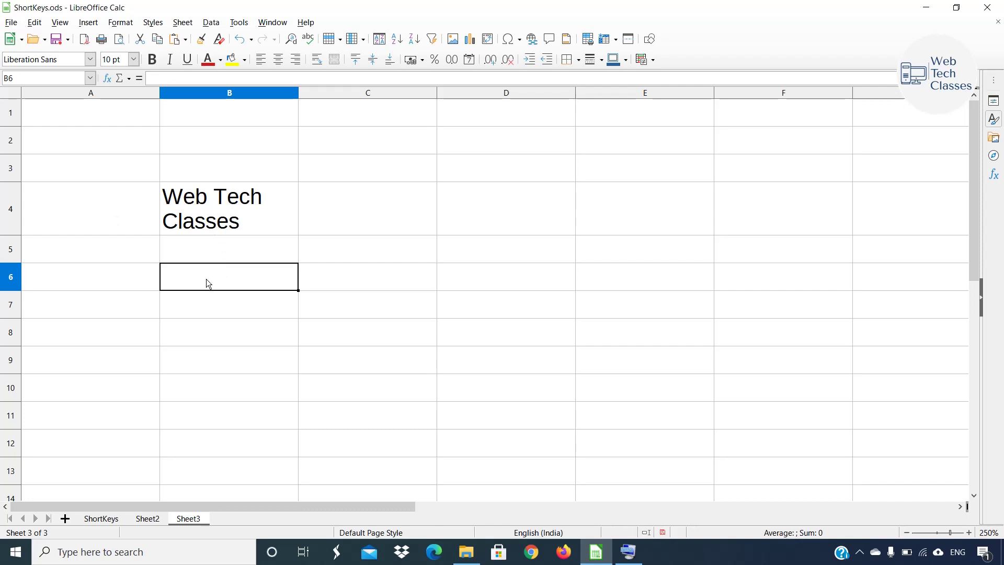
scroll(206, 278, up, 4)
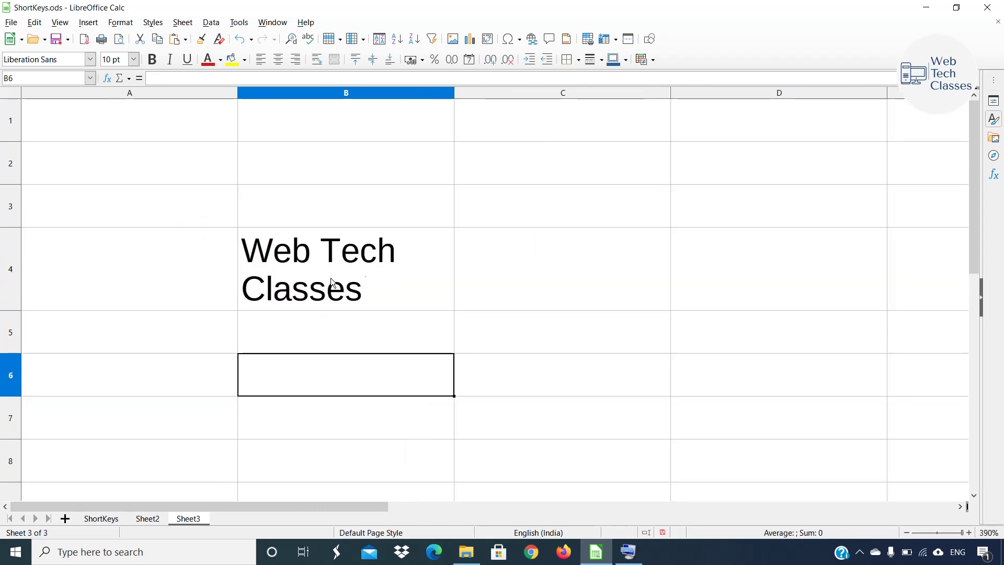
click(258, 290)
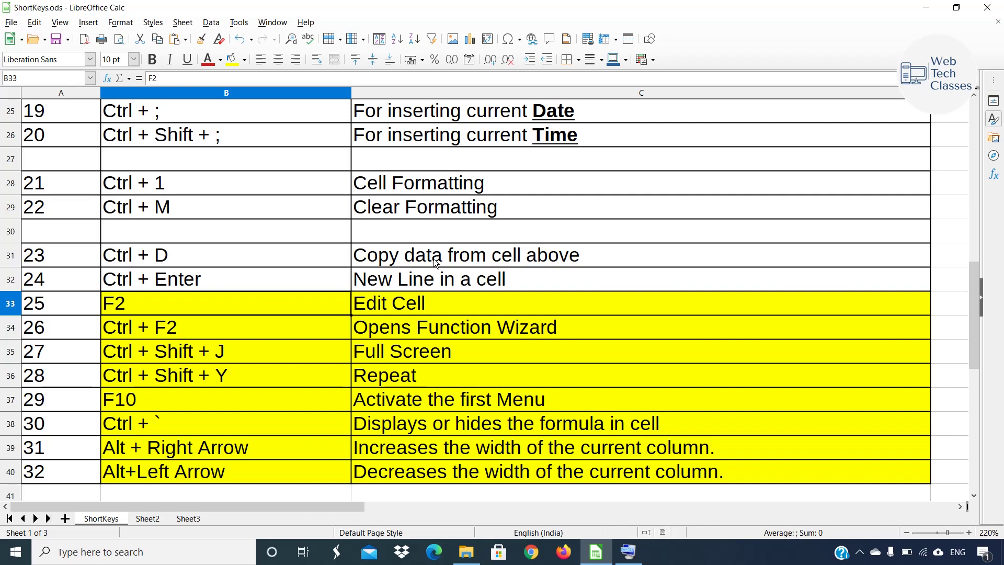
Edit cell C29 in place, appending "(Web Tech Classes)" to its existing text.
click(408, 211)
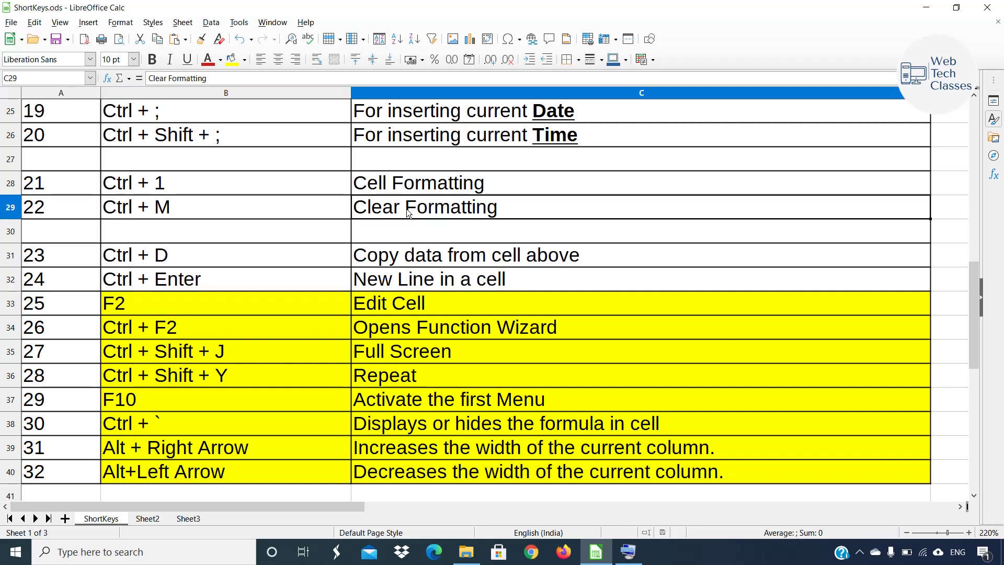
key(F2)
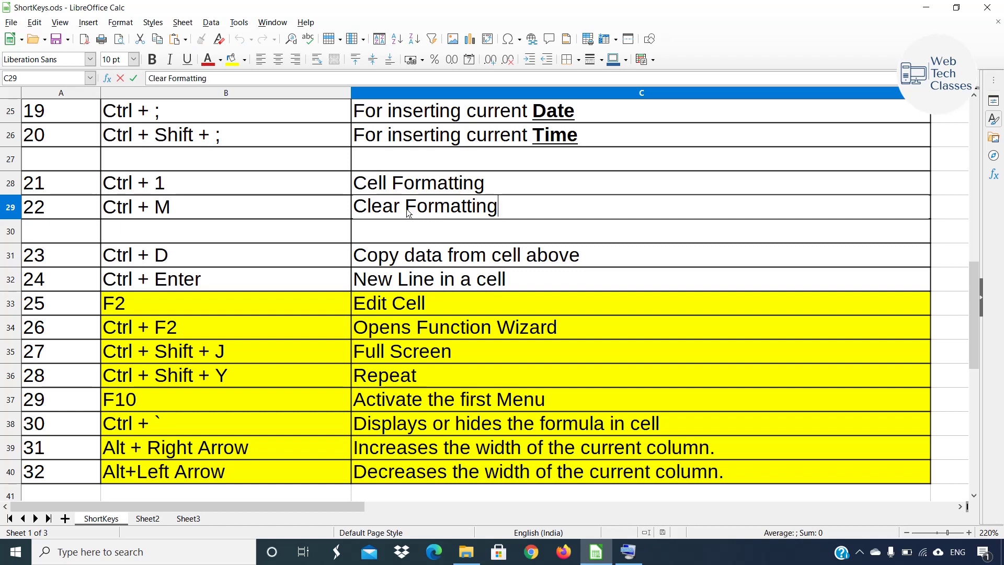
text((Web TEch)
key(BackSpace)
key(BackSpace)
key(BackSpace)
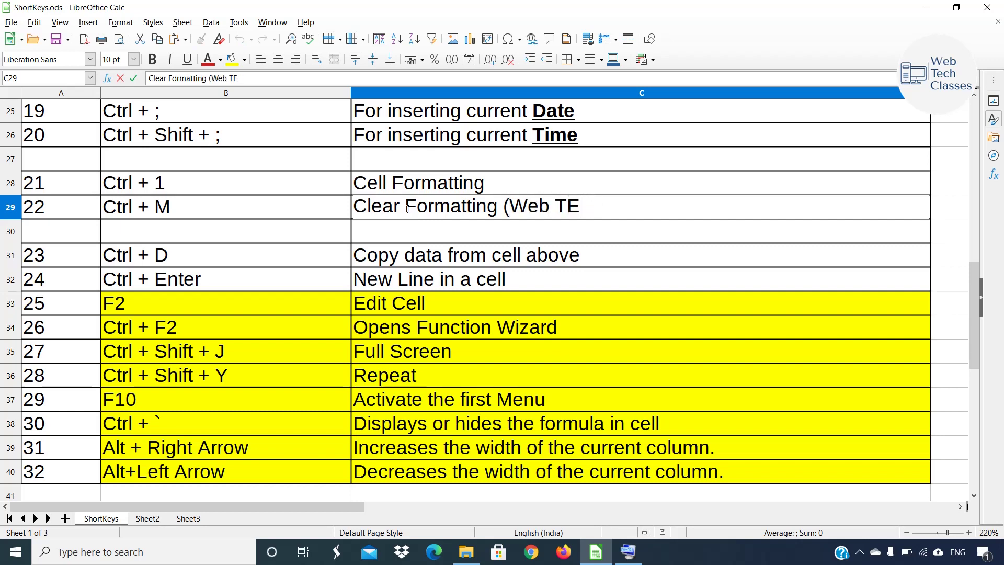
text(ech Classes))
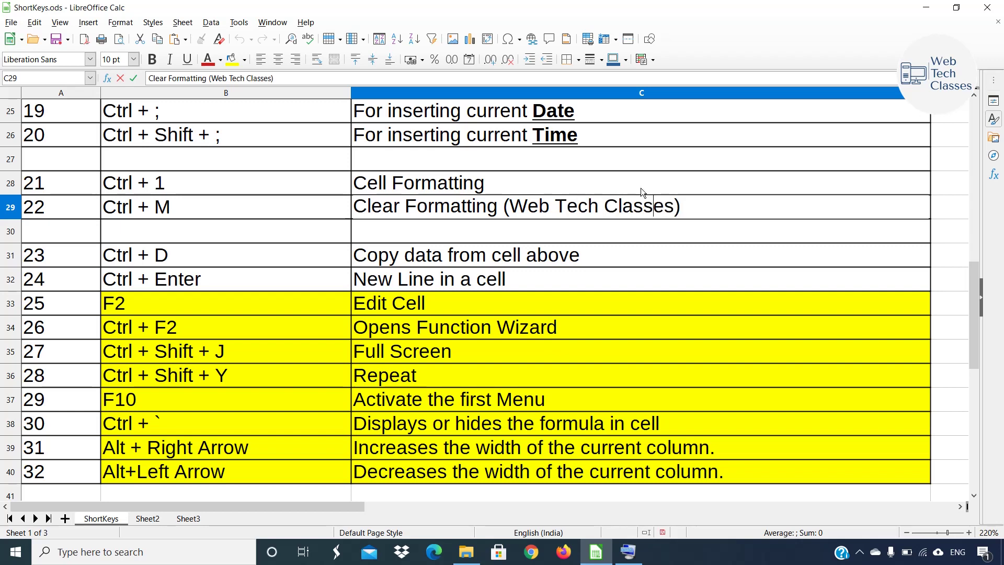
key(Return)
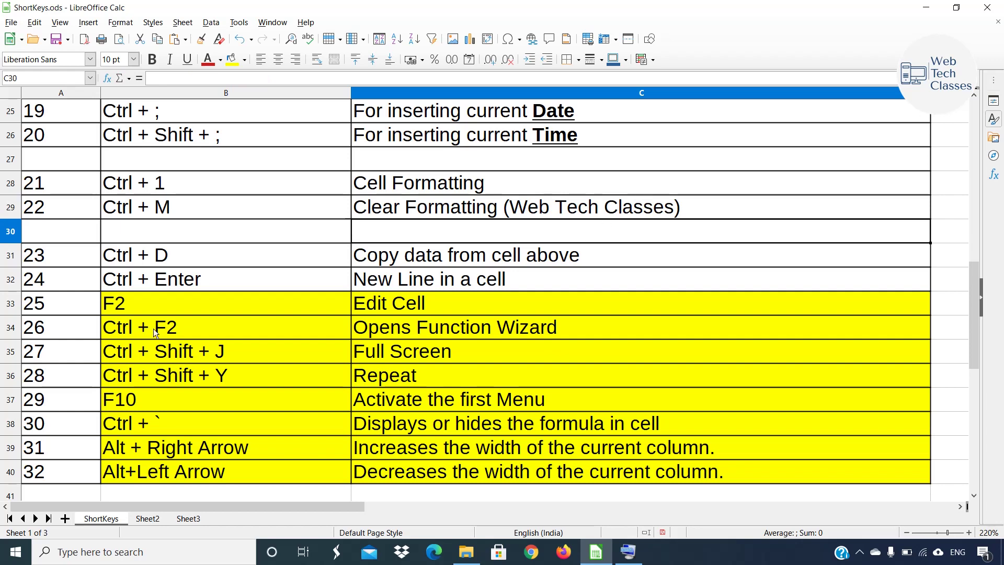
Clone the unhighlighted formatting of cell B32 onto the F2 shortcut entry in B33:C33.
click(169, 282)
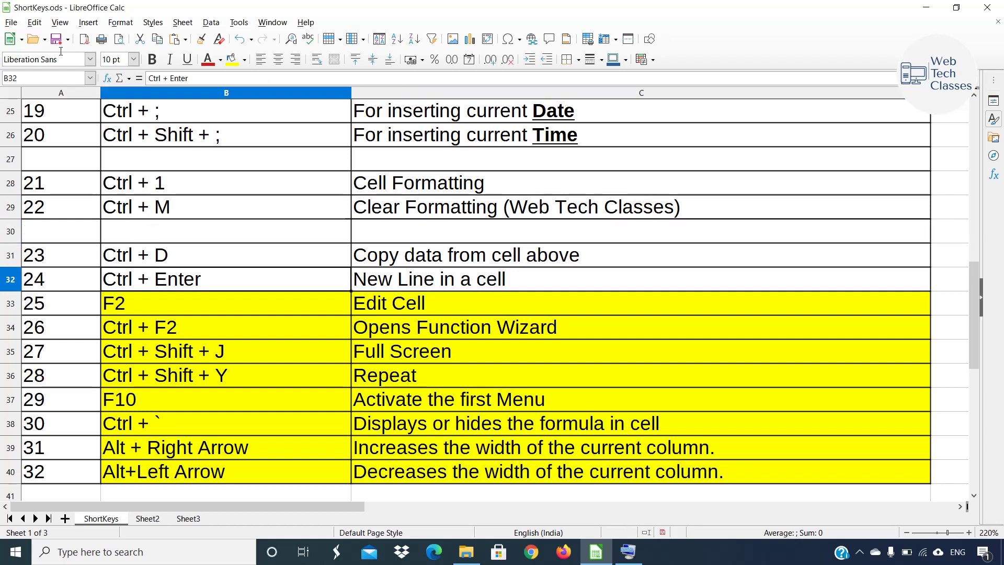
click(202, 39)
click(117, 311)
Open the Function Wizard from the worksheet to view its function list, and dismiss it without inserting anything.
click(320, 337)
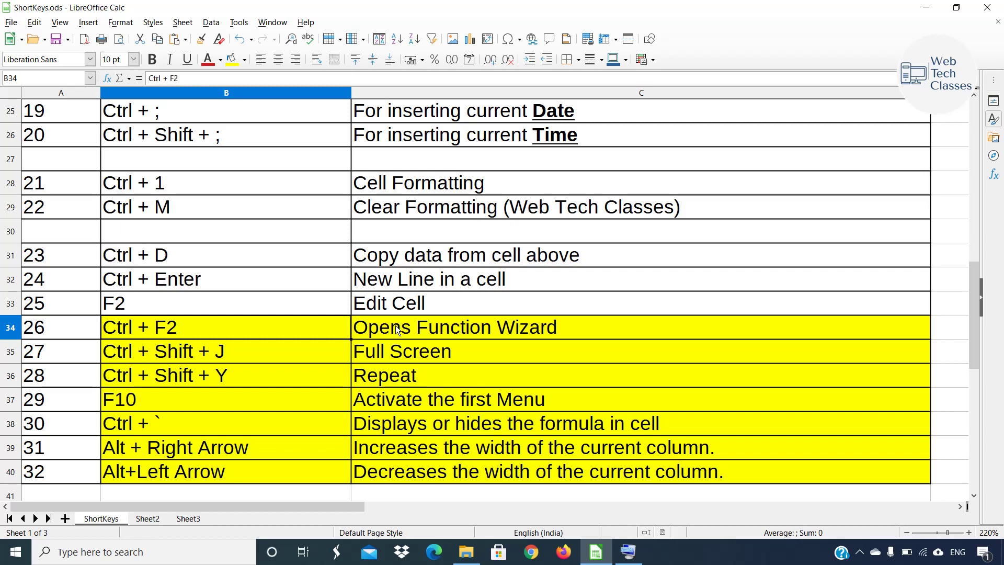
key(ctrl+F2)
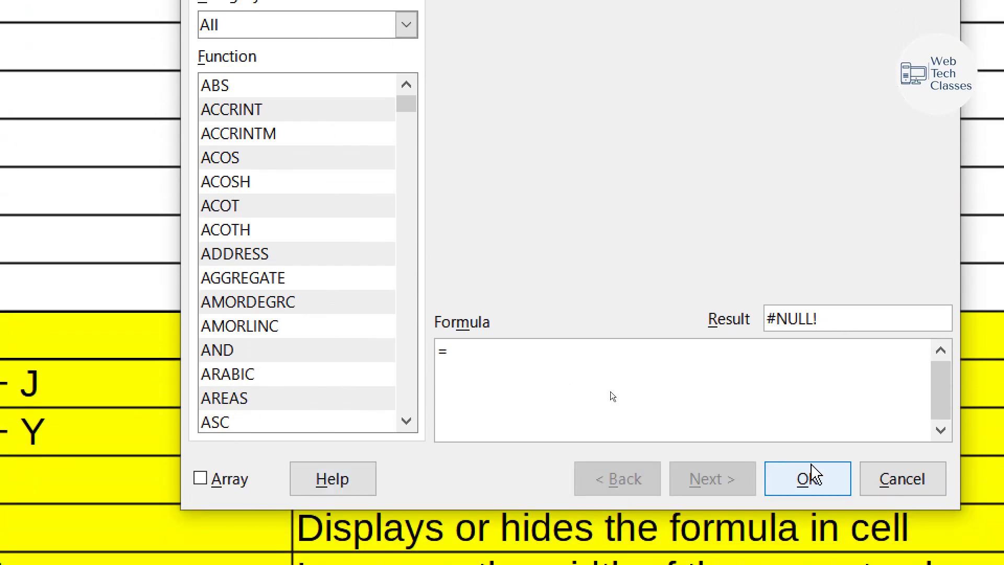
click(883, 466)
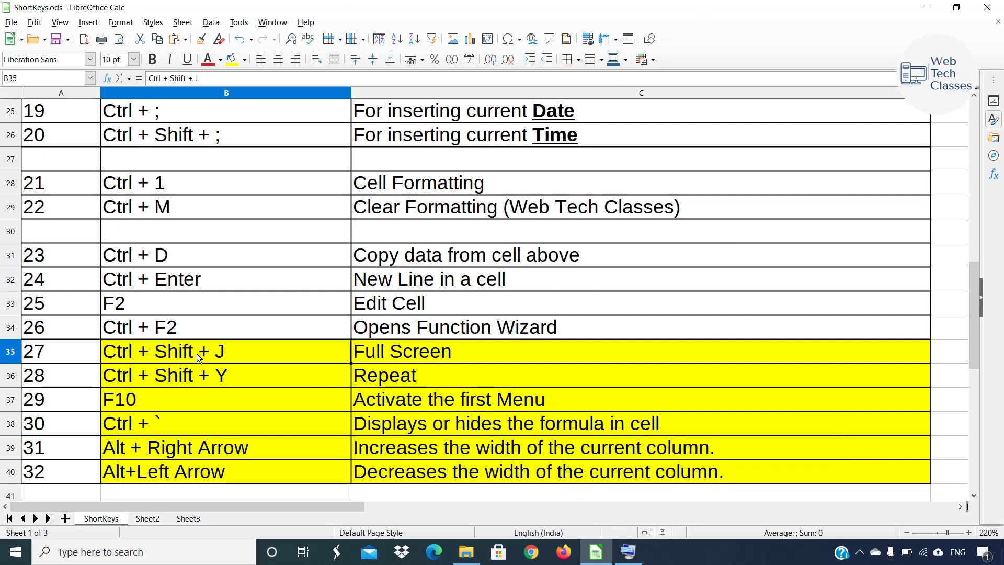
Switch the spreadsheet to full-screen view, move down to cell B36, and return to the normal view.
key(ctrl+shift+j)
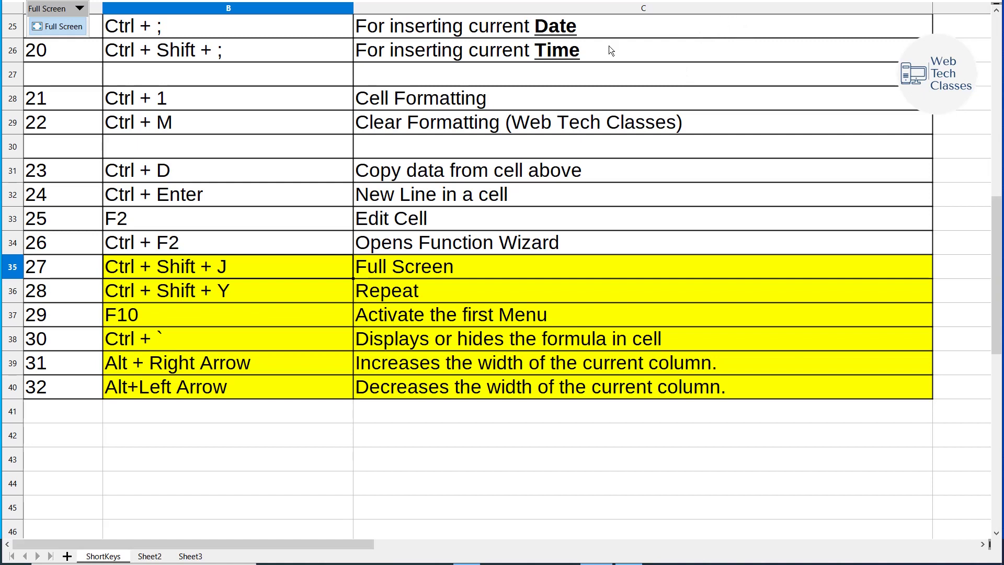
key(Down)
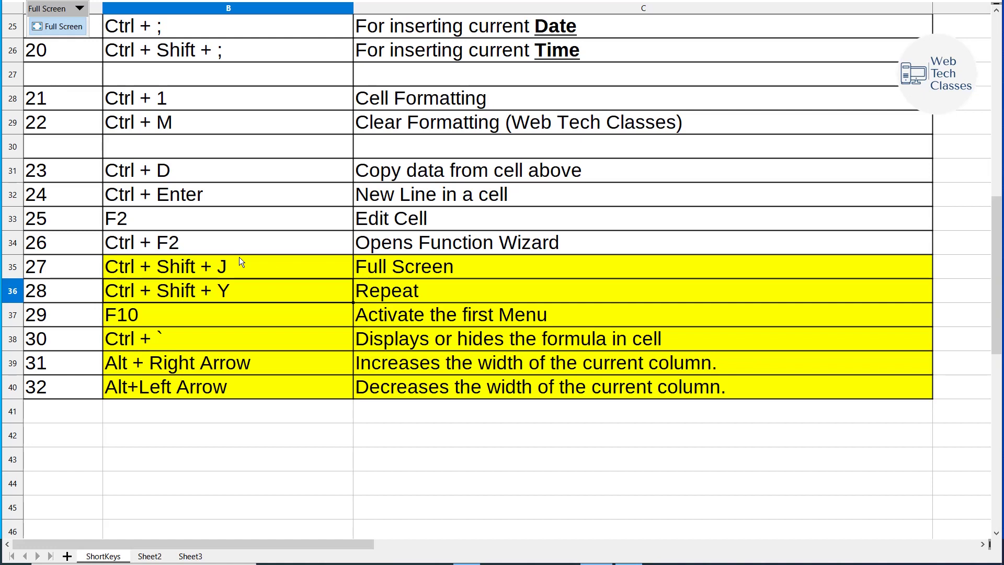
key(ctrl+shift+j)
key(ctrl+z)
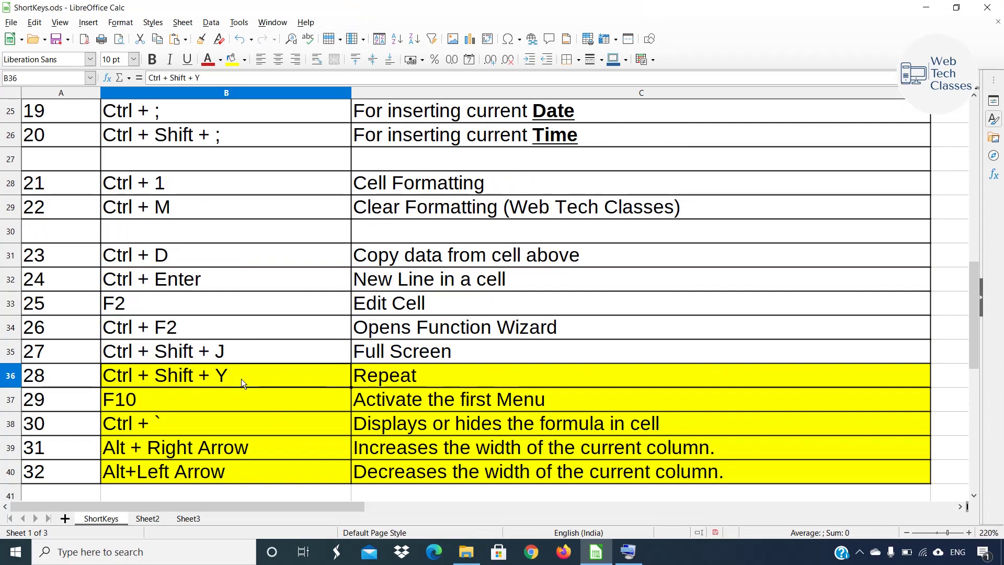
Apply bold to the Cell Formatting entry in B28:C28.
click(400, 377)
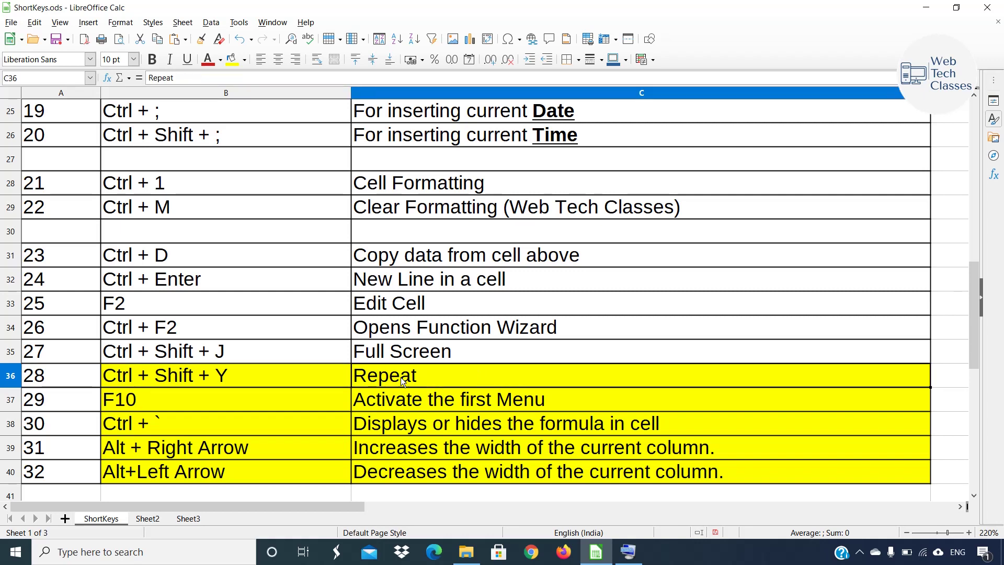
key(ctrl+Up)
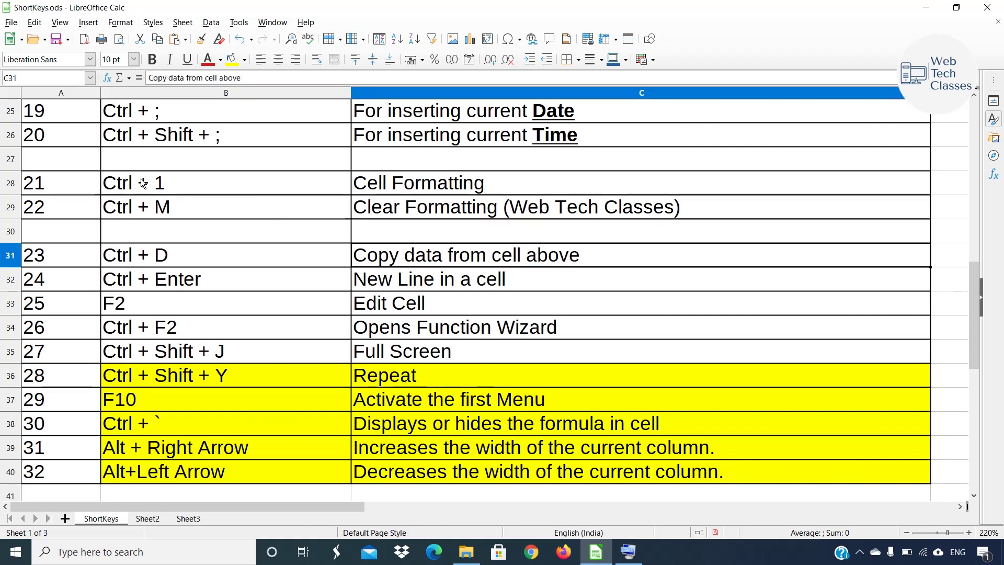
drag(143, 183, 401, 180)
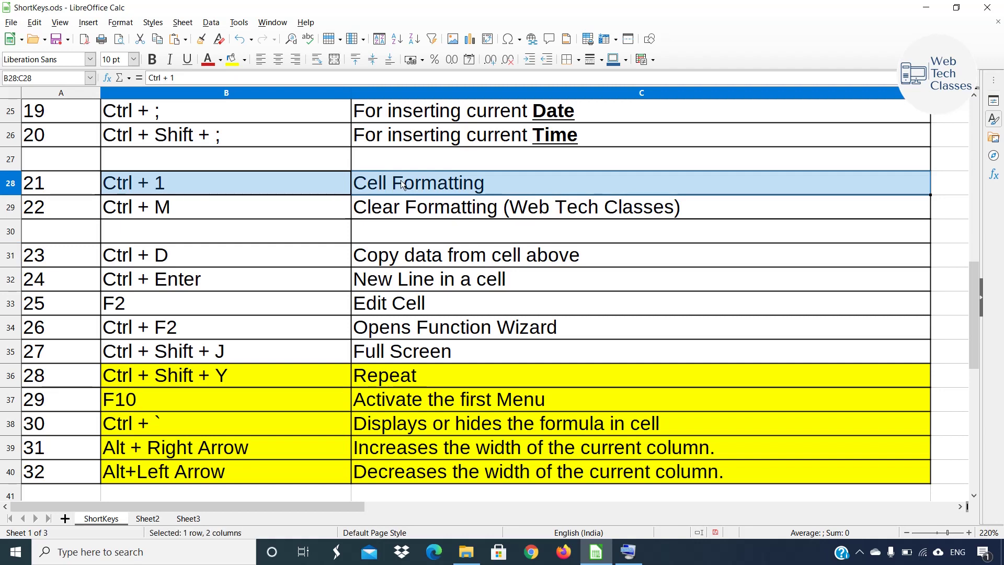
key(ctrl+b)
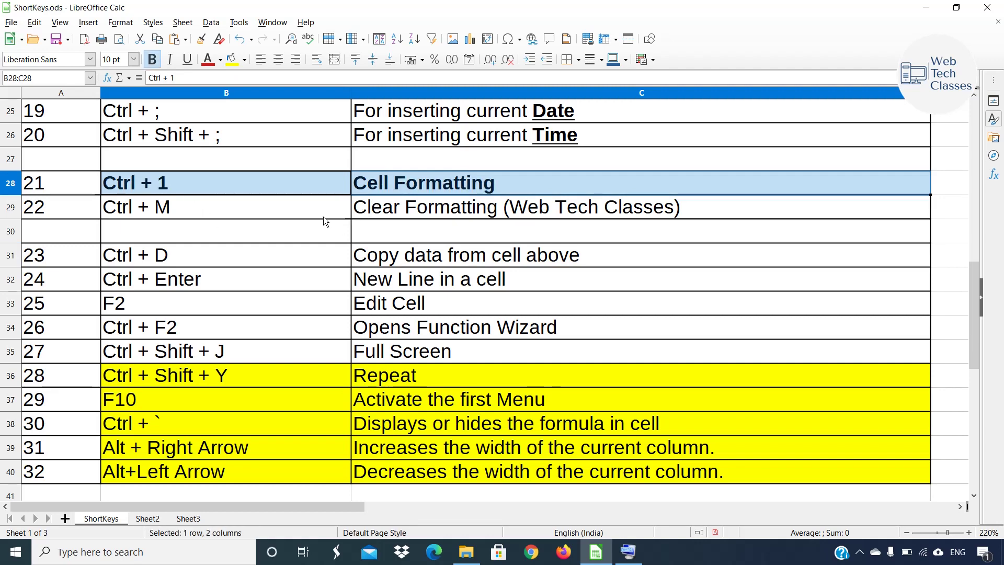
Repeat the bold formatting on the shortcut descriptions in C31:C34.
click(333, 206)
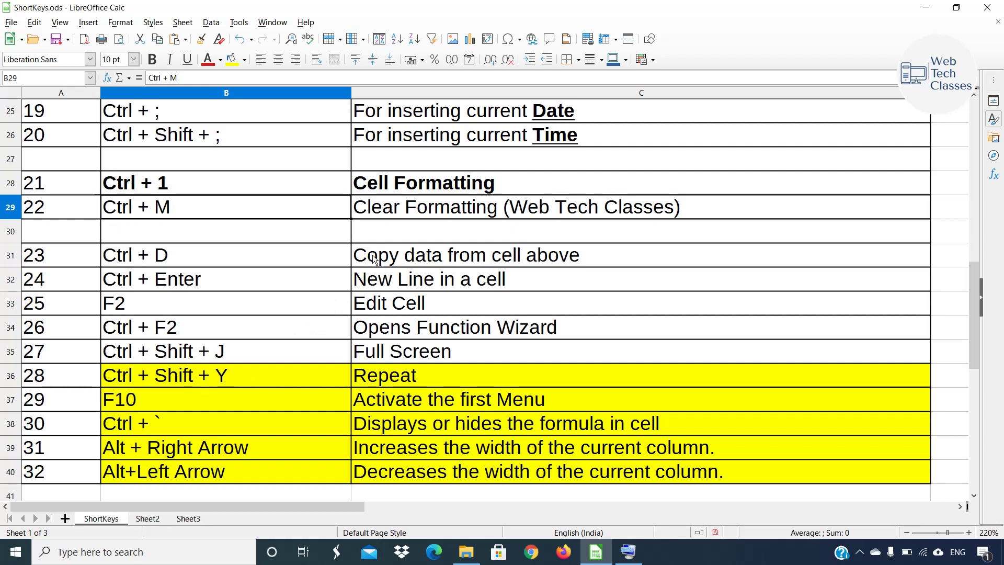
drag(374, 260, 432, 320)
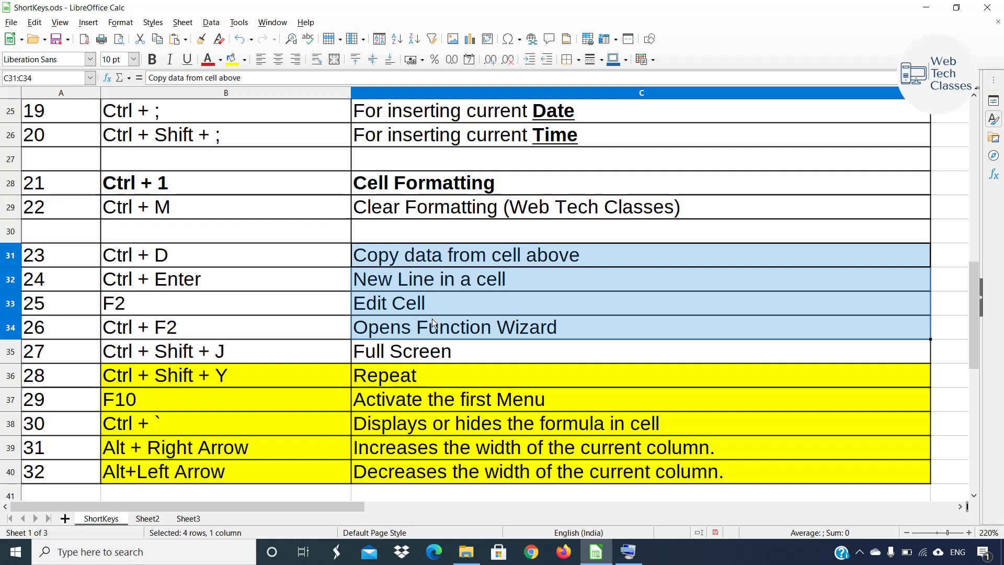
key(ctrl+b)
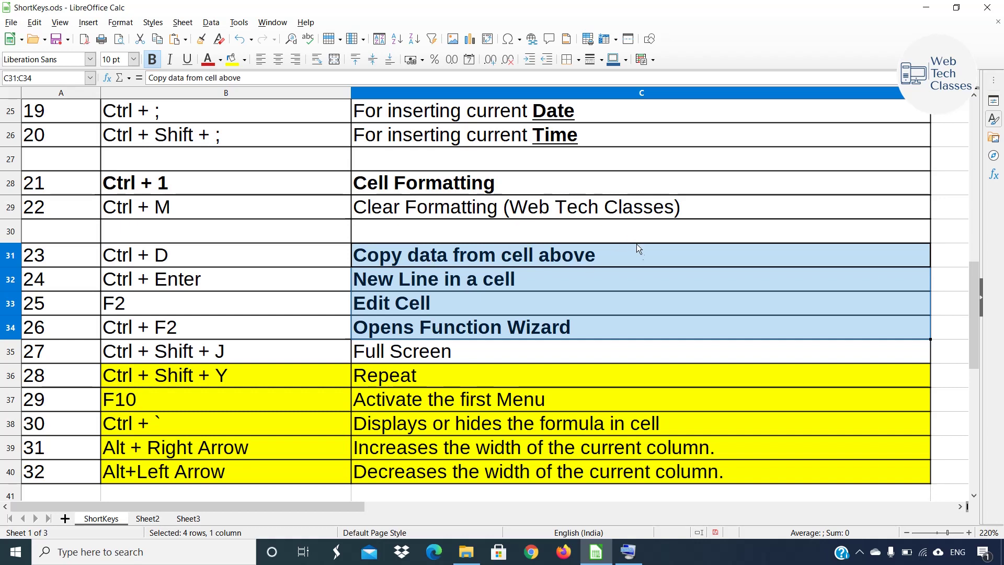
drag(630, 250, 481, 330)
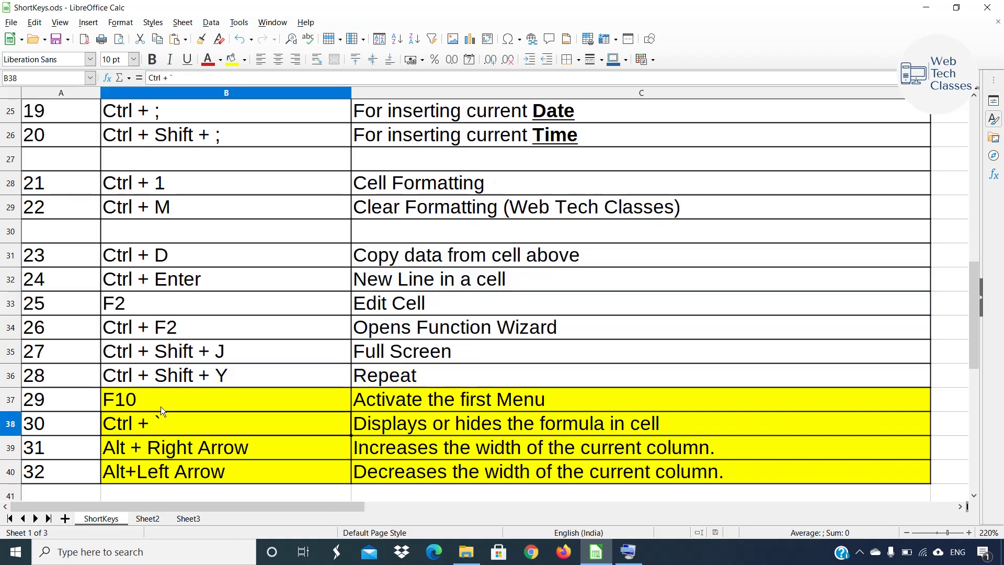
Review the F10 entry in row 37, view the File commands, and activate the first menu by keyboard.
click(161, 403)
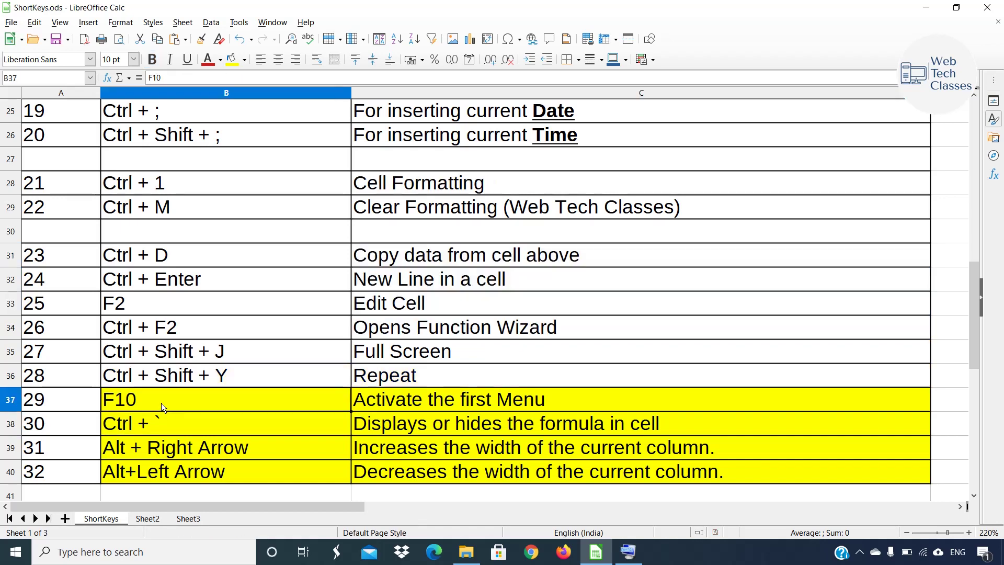
click(391, 401)
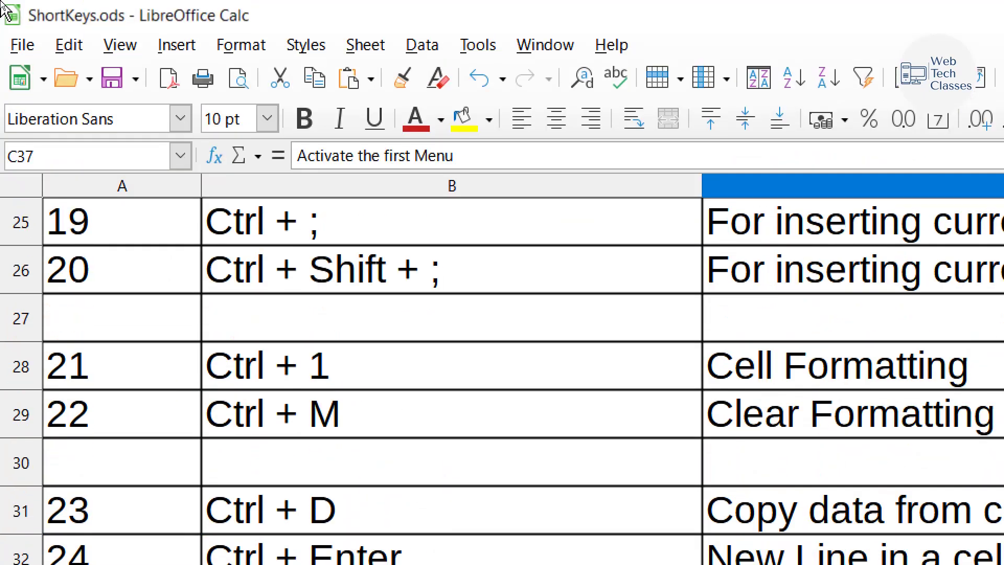
click(23, 46)
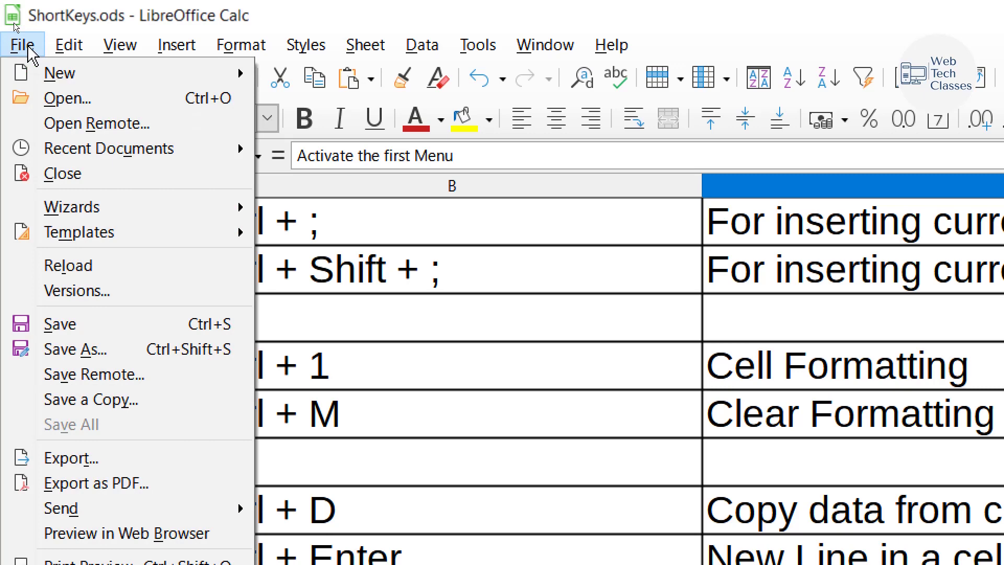
click(23, 46)
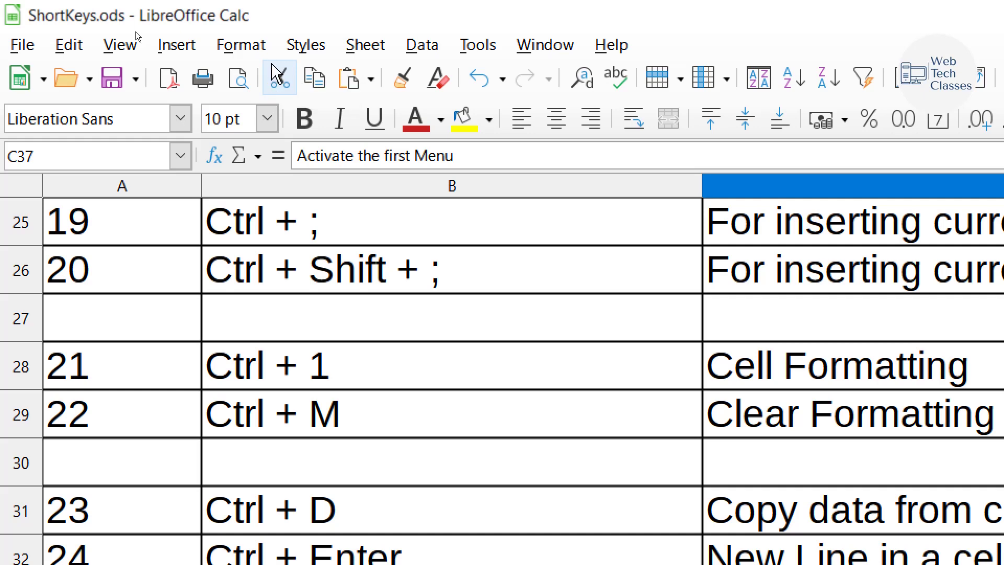
key(F10)
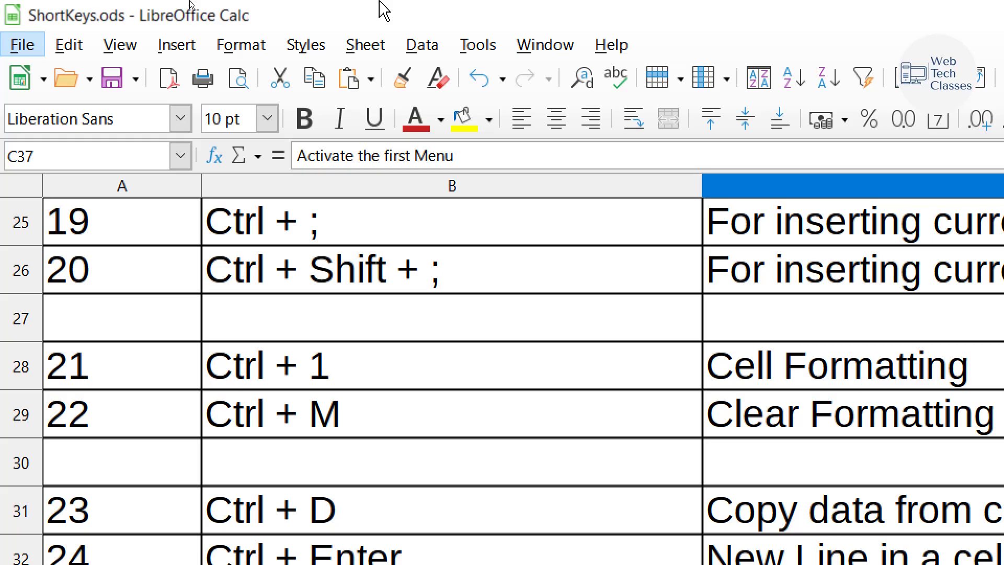
Examine the shortcut in B38 for displaying or hiding cell formulas, focusing on its backtick character.
click(372, 423)
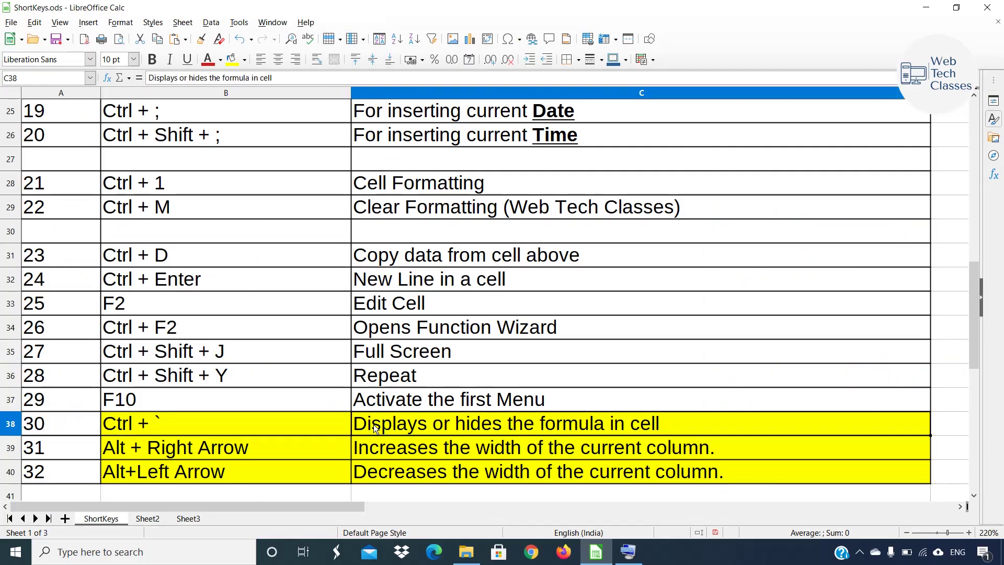
double_click(178, 418)
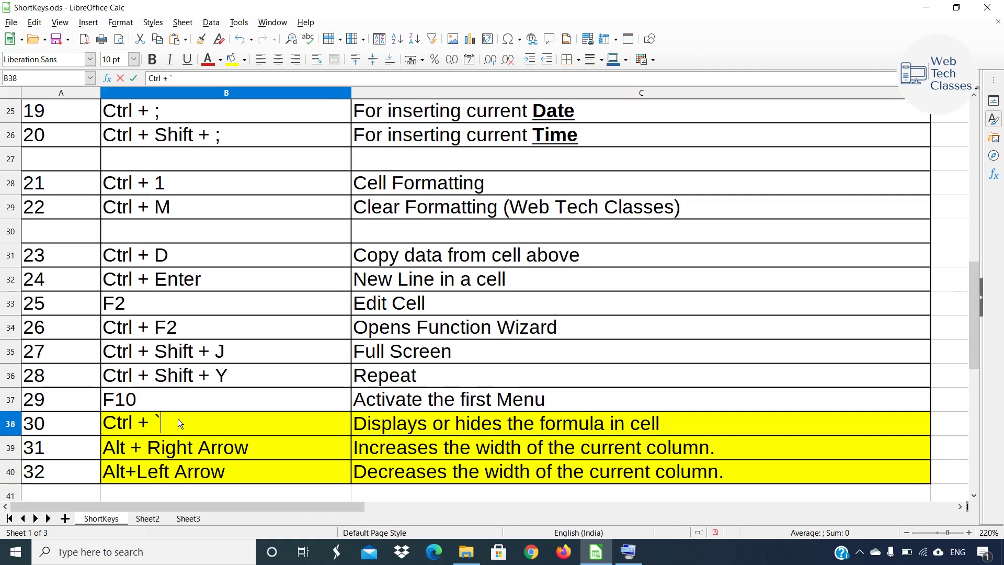
double_click(158, 424)
click(181, 422)
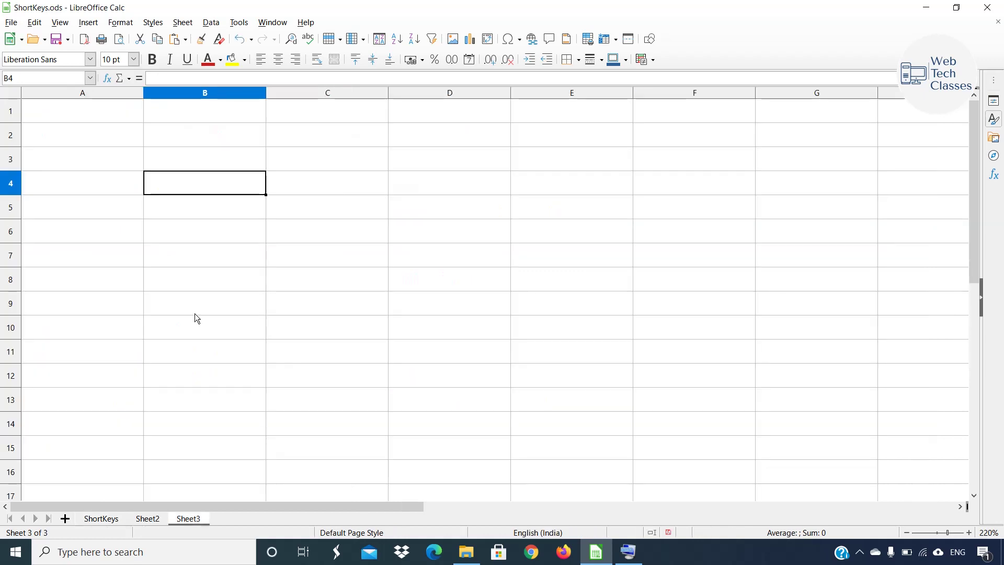
Enter 32 in cell C4 and 25 in cell C5 of Sheet3.
click(356, 182)
text(32)
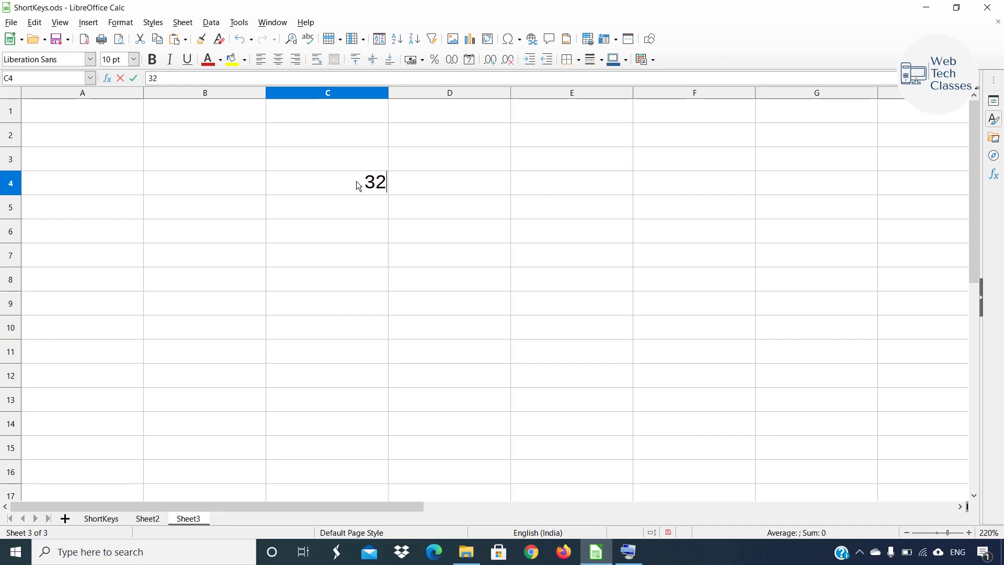
key(Return)
text(25)
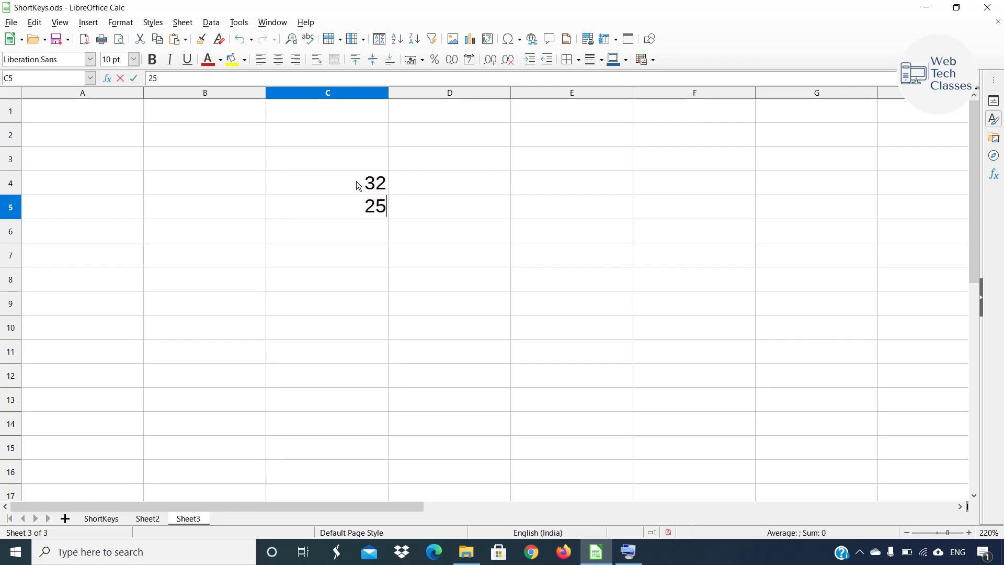
key(Return)
Enter the formula =sum(C4:C5) in cell C6 to total the two numbers above.
text(=)
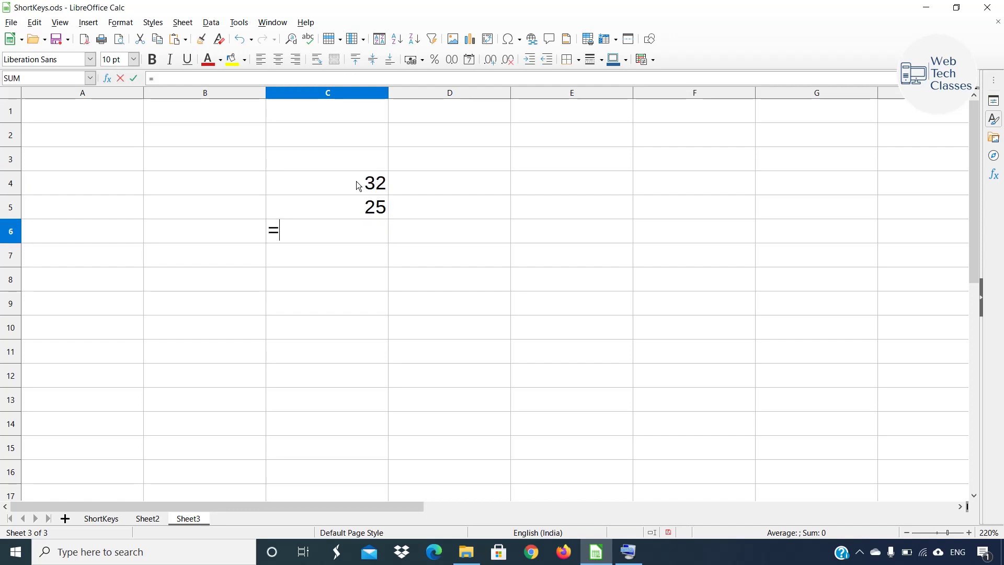
text(sum()
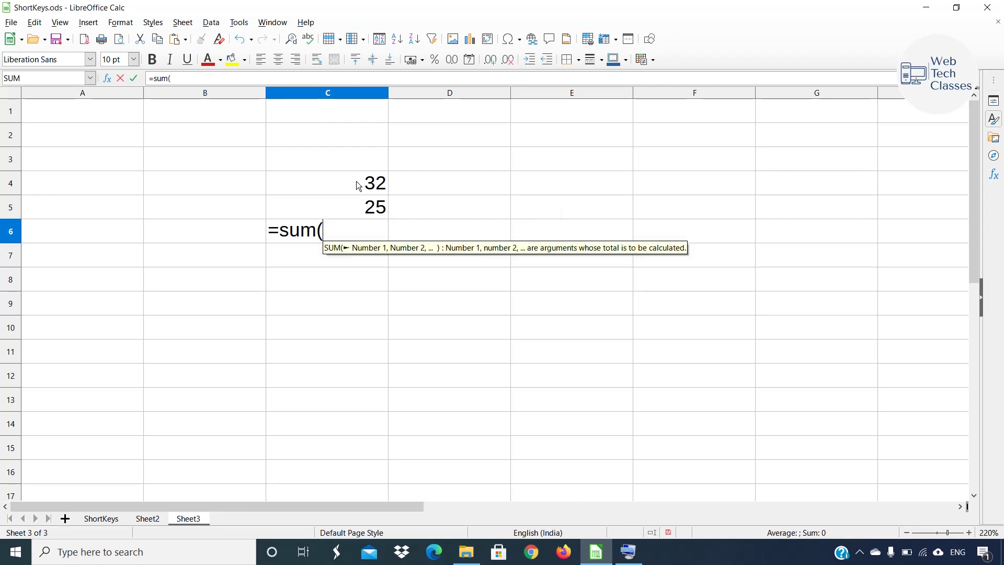
drag(356, 181, 352, 201)
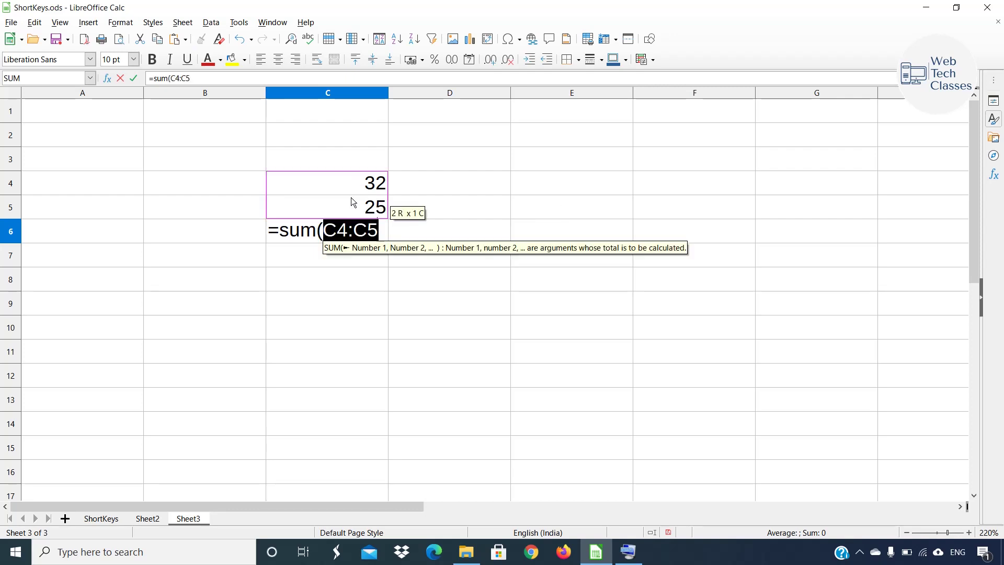
text())
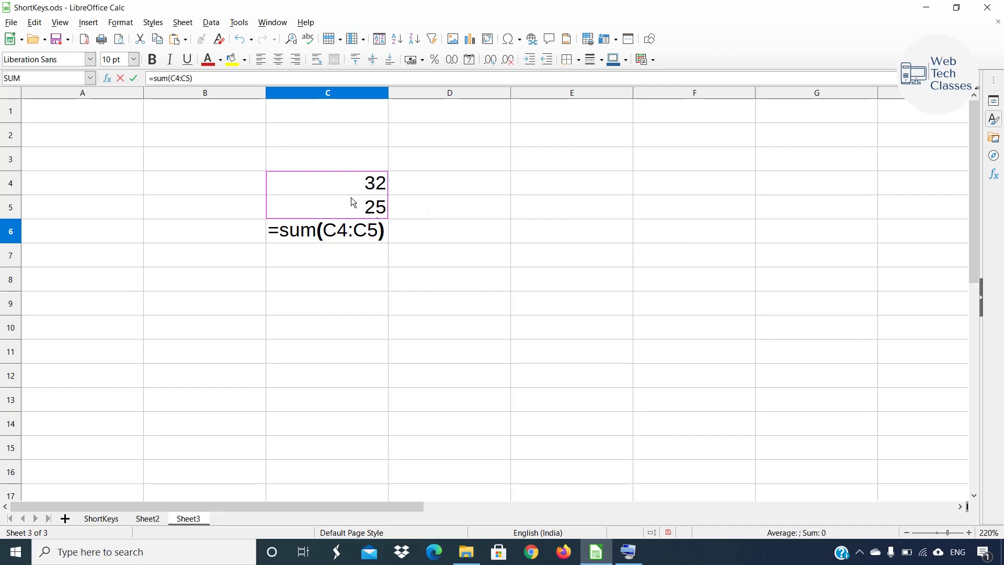
key(Return)
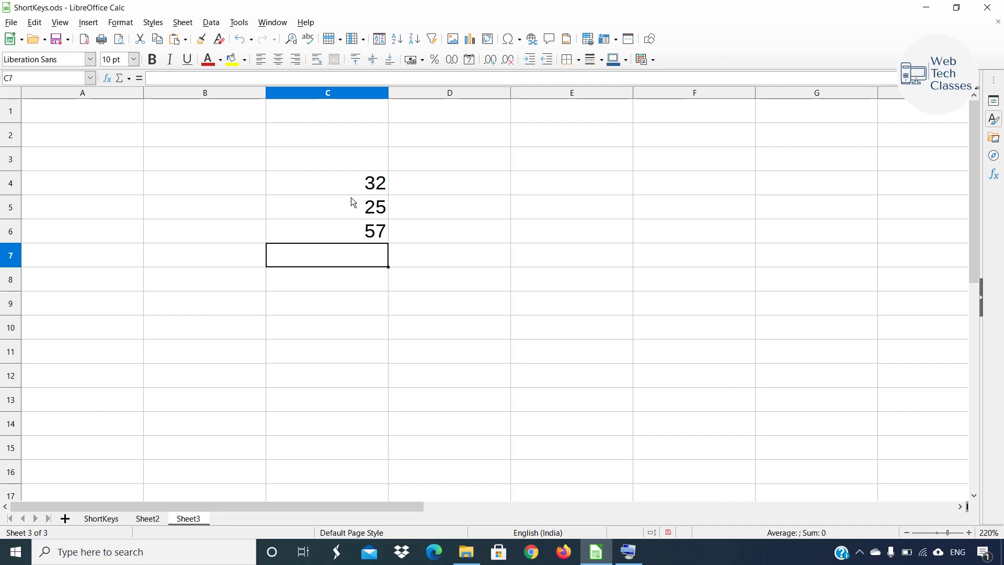
Widen column C on Sheet3 and repeatedly toggle the display of the formula in C6, ending with the calculated result shown.
key(alt+Right)
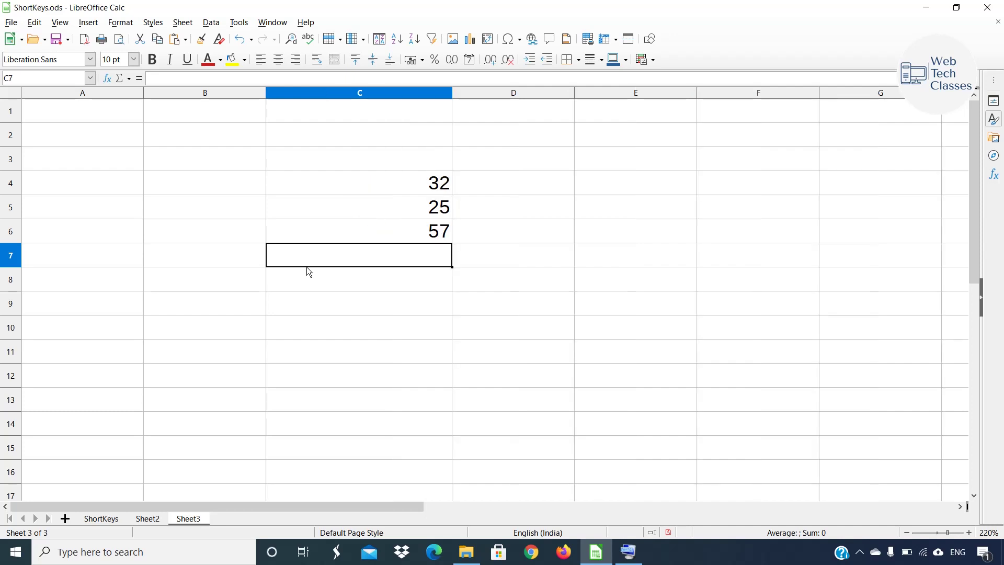
key(ctrl+grave)
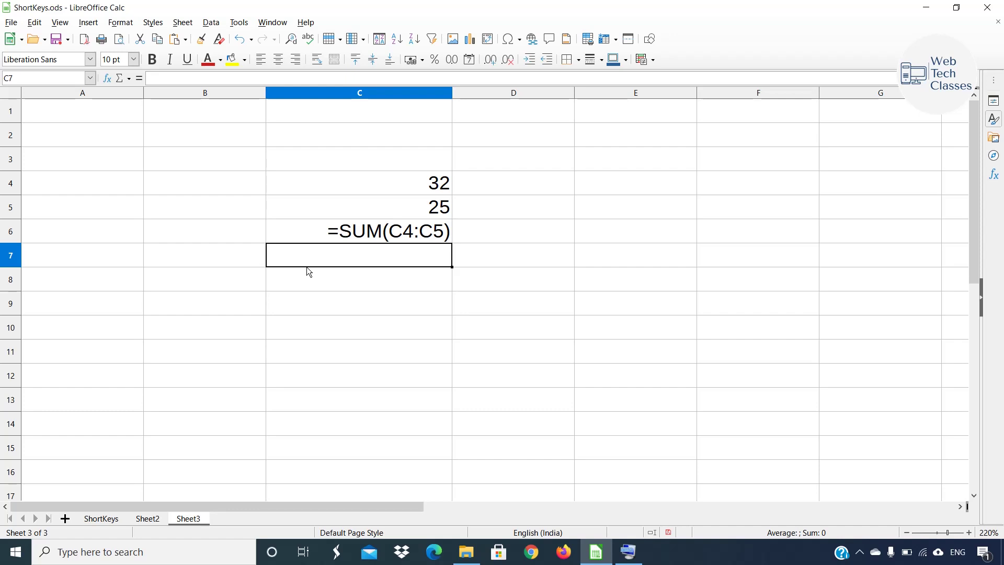
ctrl+scroll(311, 285, up, 2)
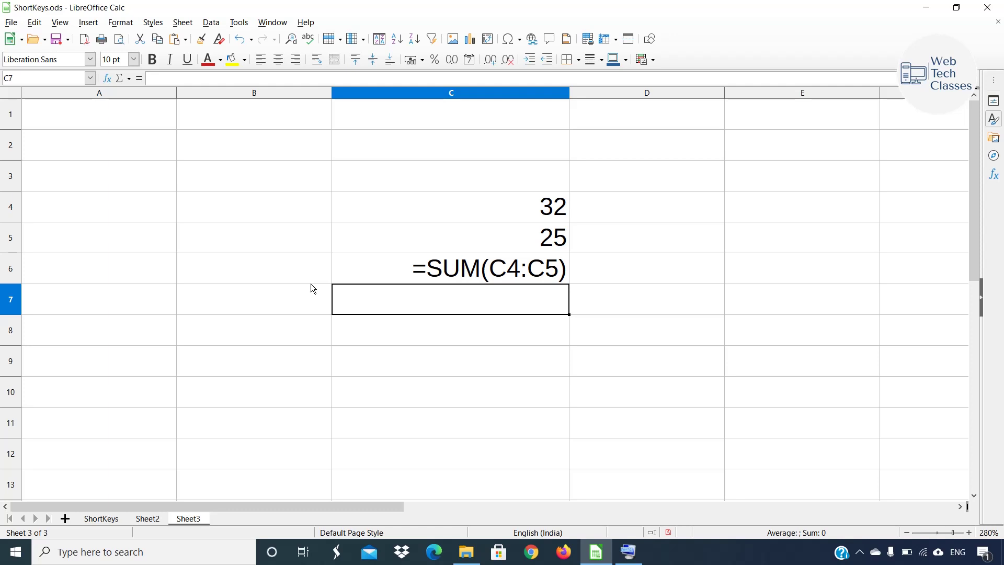
key(ctrl+grave)
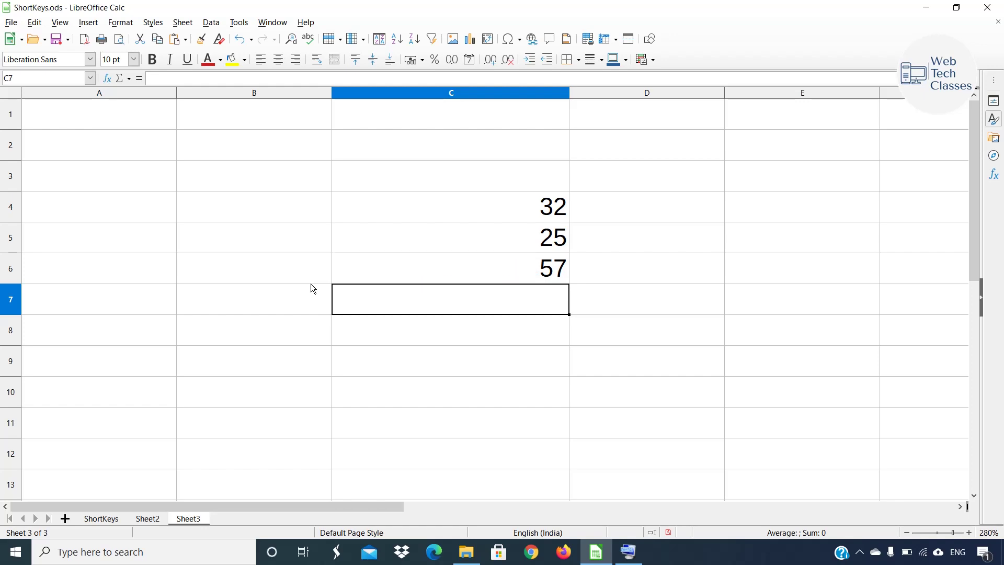
key(ctrl+grave)
key(ctrl+grave)
key(ctrl+grave)
key(ctrl+grave)
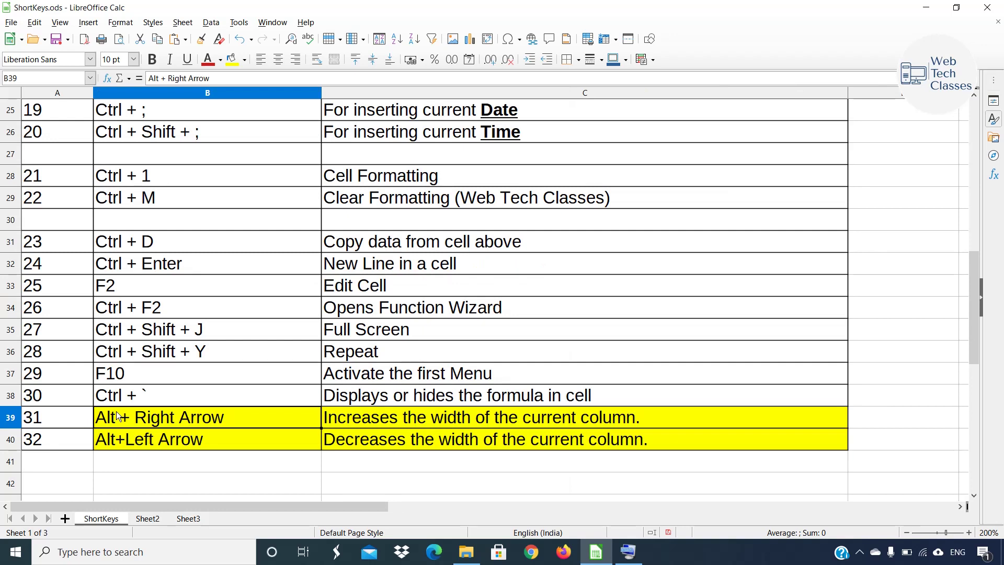
Review the column-width shortcuts in B39:B40 of the ShortKeys sheet and widen column B in repeated increments from cell B37.
drag(116, 411, 175, 441)
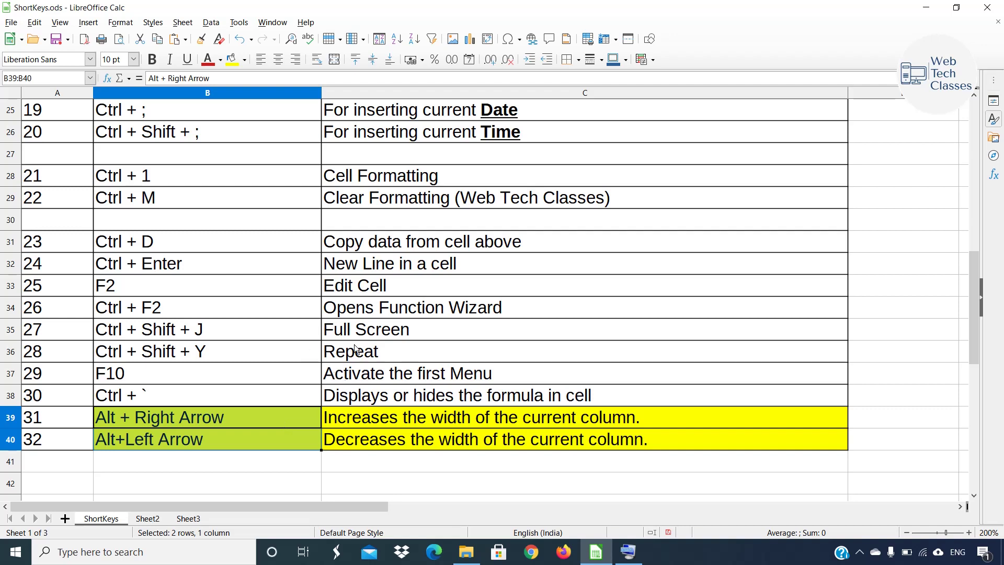
click(252, 380)
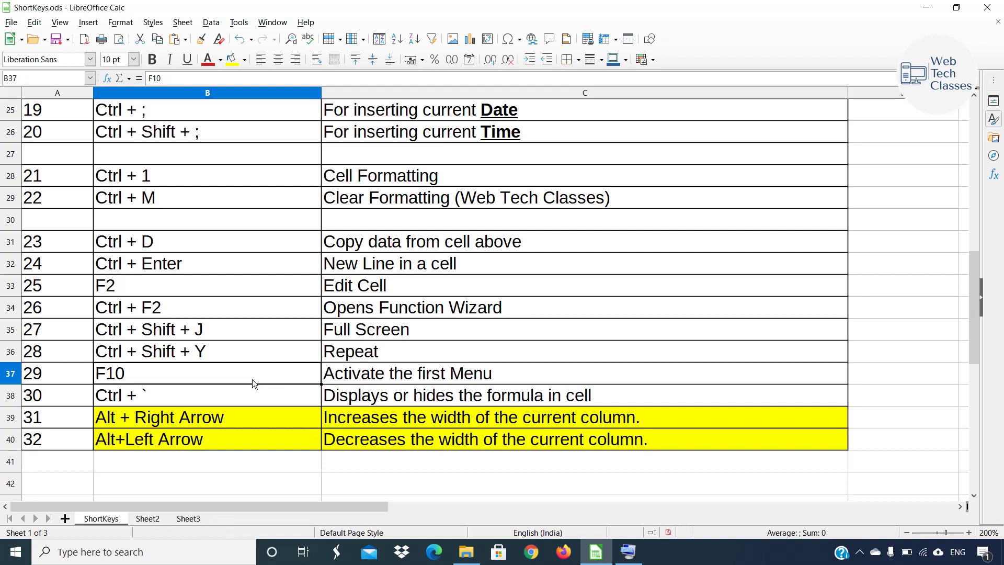
key(alt+Right)
key(alt+Right)
key(alt+Right)
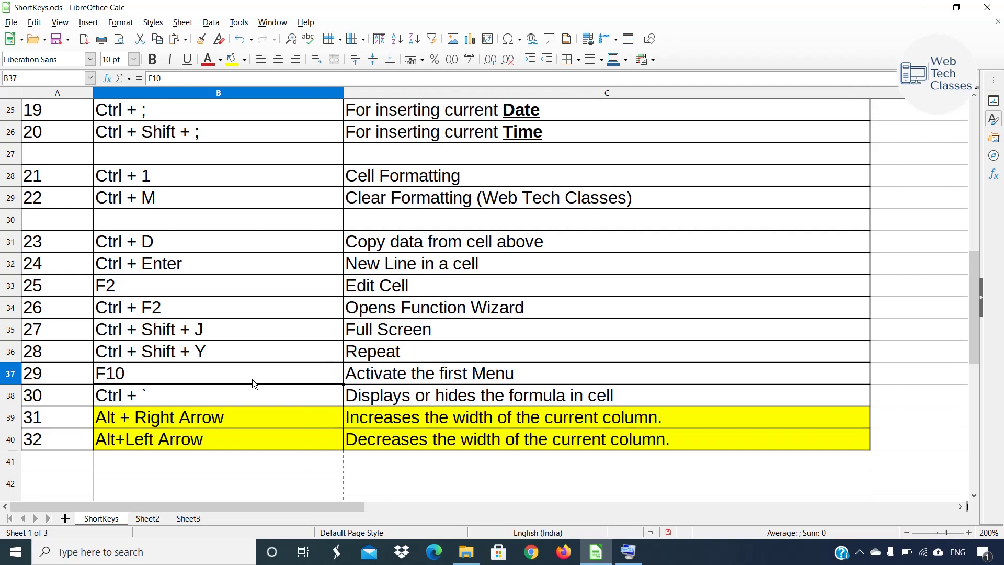
key(alt+Right)
key(alt+Right)
key(alt+Right)
key(alt+Right)
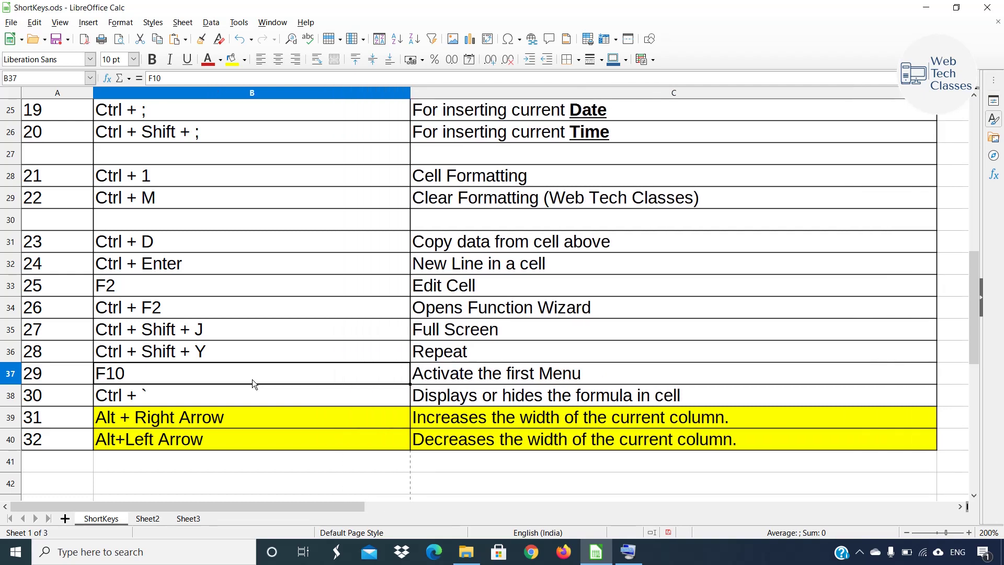
key(alt+Right)
key(alt+Right)
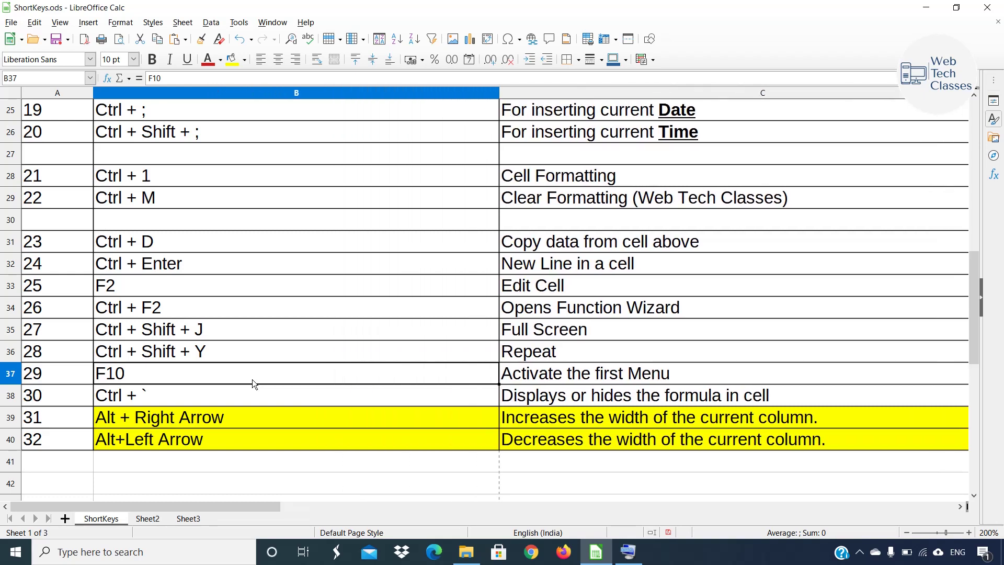
Narrow column B of the ShortKeys sheet in repeated increments until it is slightly narrower than before widening.
key(alt+Left)
key(alt+Left)
key(alt+Left)
key(alt+Left)
key(alt+Left)
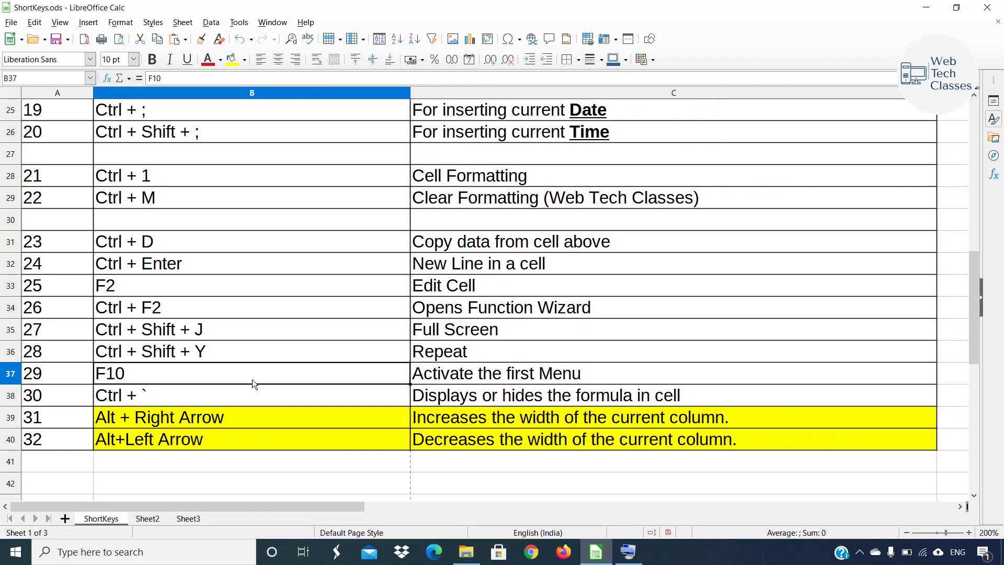
key(alt+Left)
key(alt+Left)
key(alt+Left)
key(alt+Left)
key(alt+Left)
key(alt+Left)
key(alt+Left)
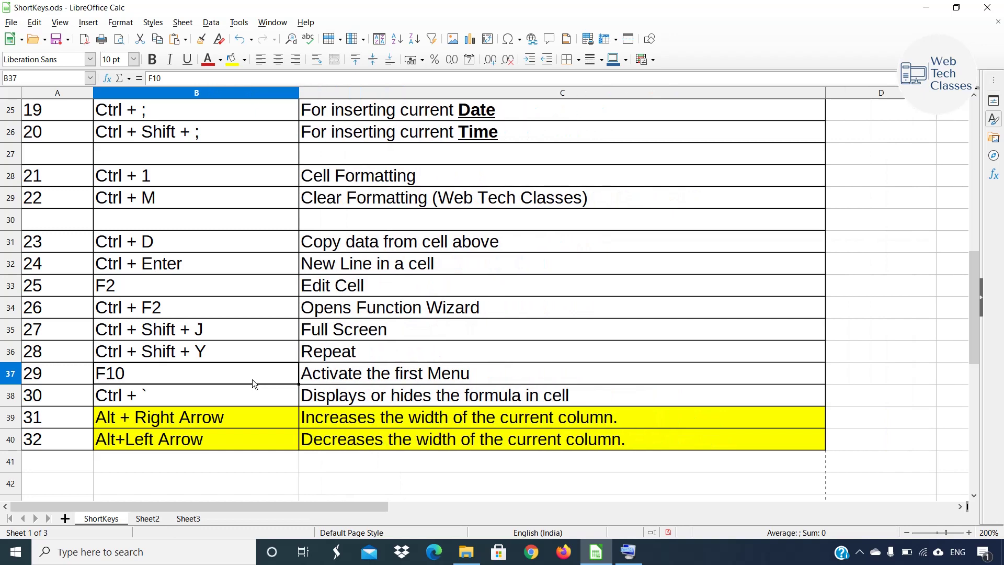
scroll(253, 378, down, 1)
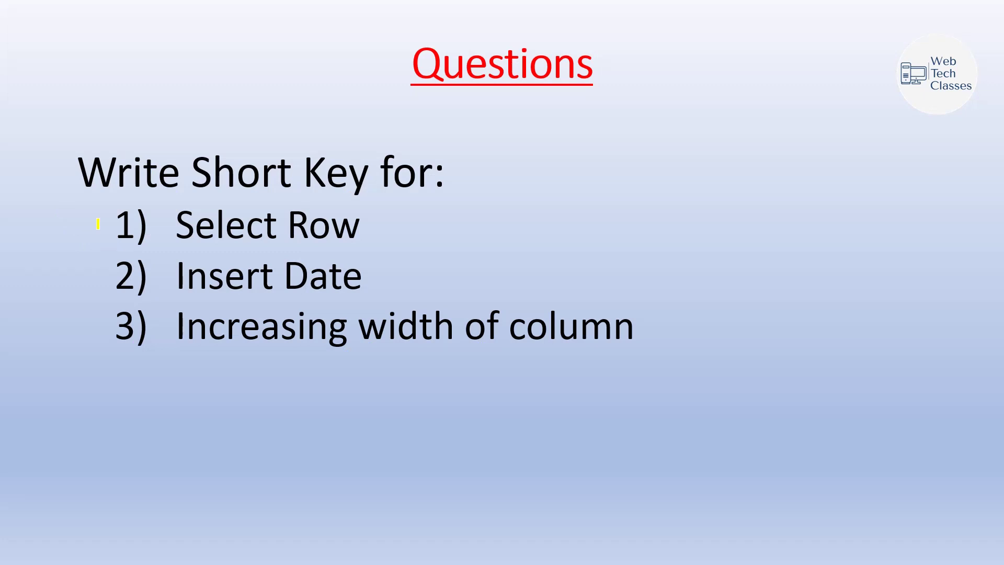
mouse_move(89, 229)
mouse_down()
mouse_move(103, 250)
mouse_move(140, 170)
mouse_up()
drag(179, 236, 359, 231)
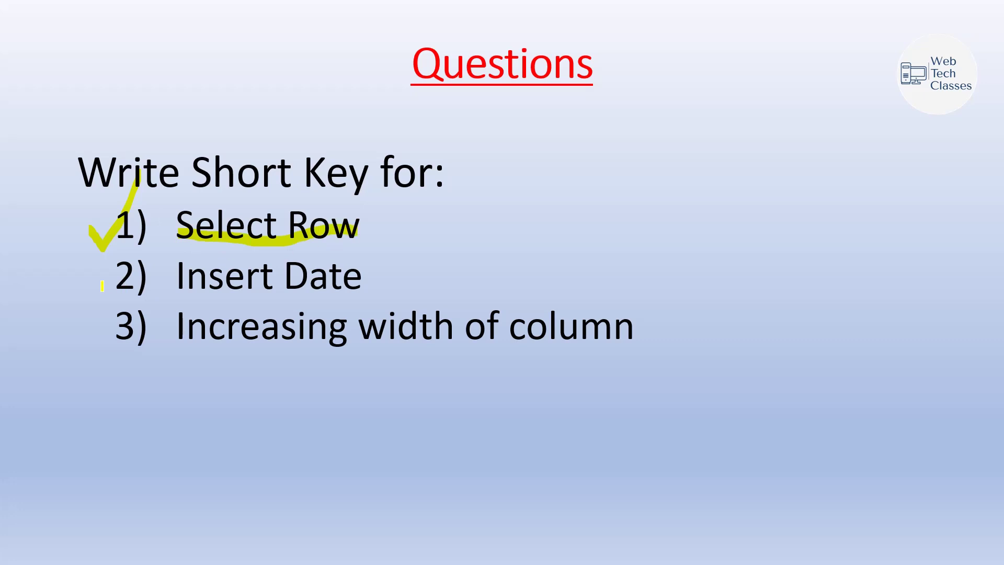
mouse_move(102, 285)
mouse_down()
mouse_move(114, 300)
mouse_move(151, 254)
mouse_up()
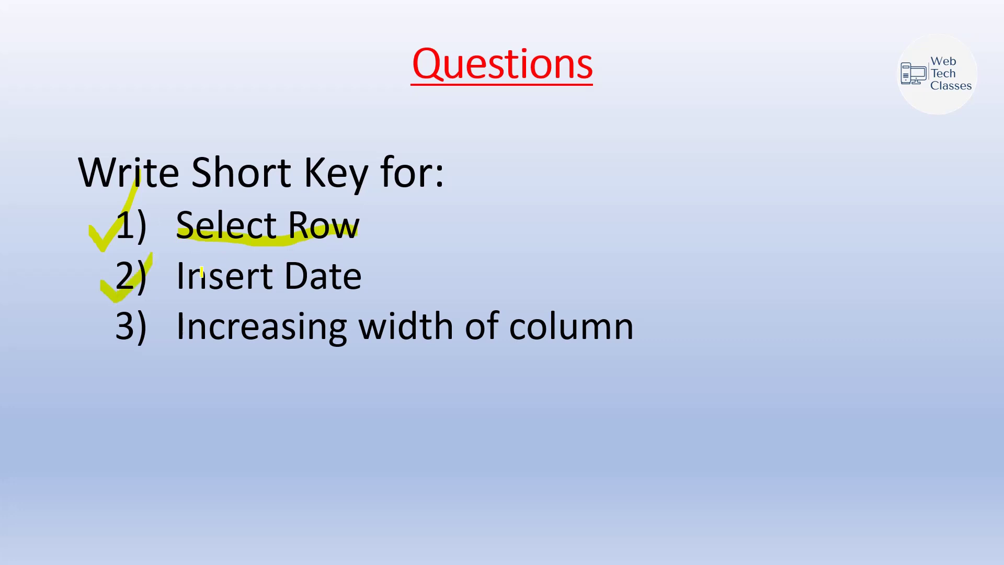
drag(201, 273, 349, 282)
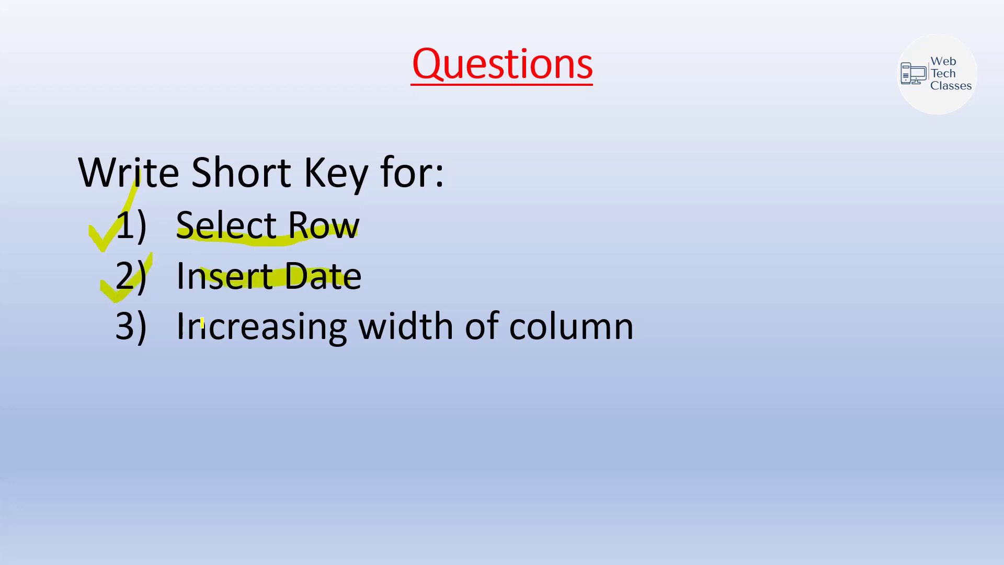
mouse_move(81, 336)
mouse_down()
mouse_move(115, 371)
mouse_move(168, 300)
mouse_up()
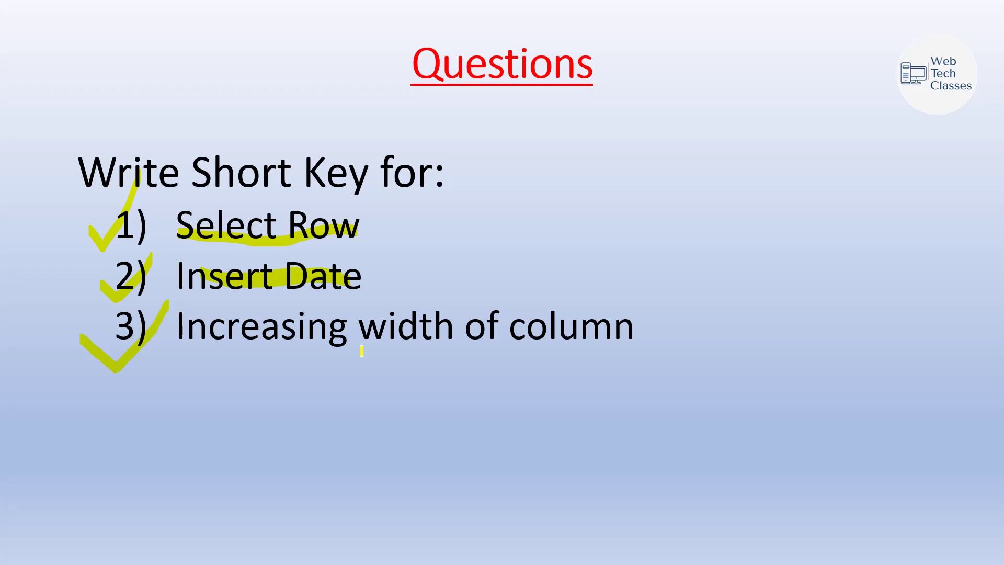
mouse_move(239, 342)
mouse_down()
mouse_move(579, 340)
mouse_move(450, 318)
mouse_move(438, 328)
mouse_up()
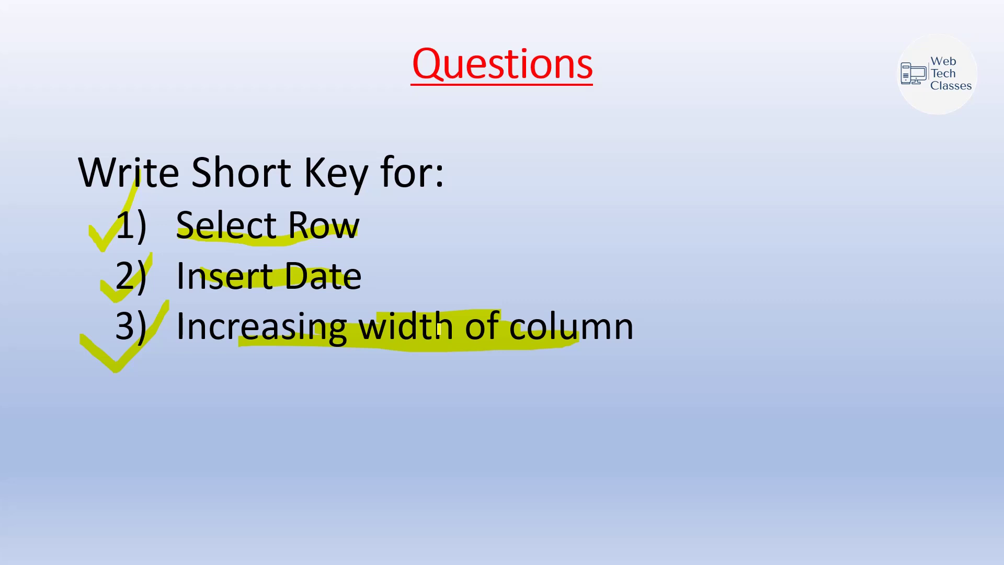
key(Right)
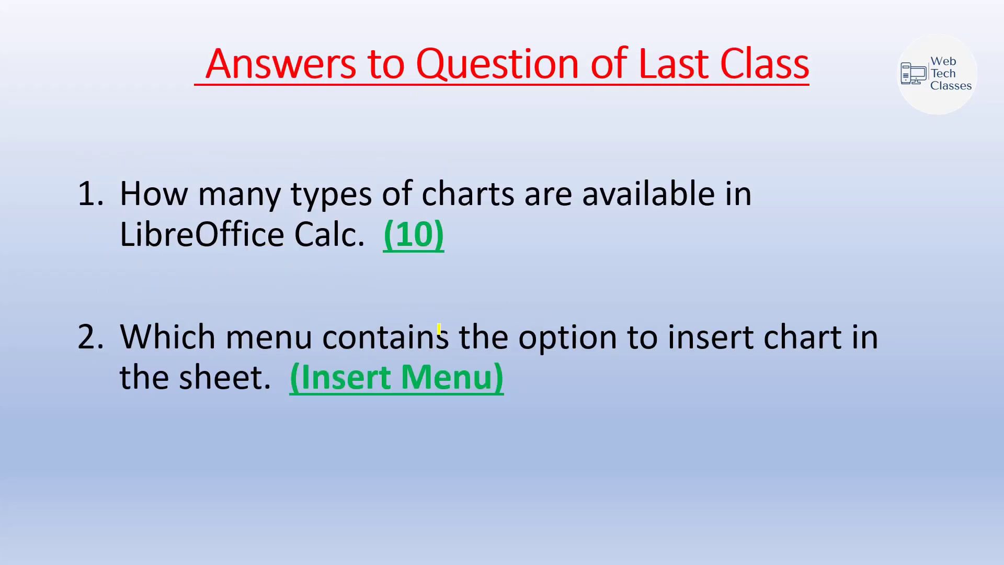